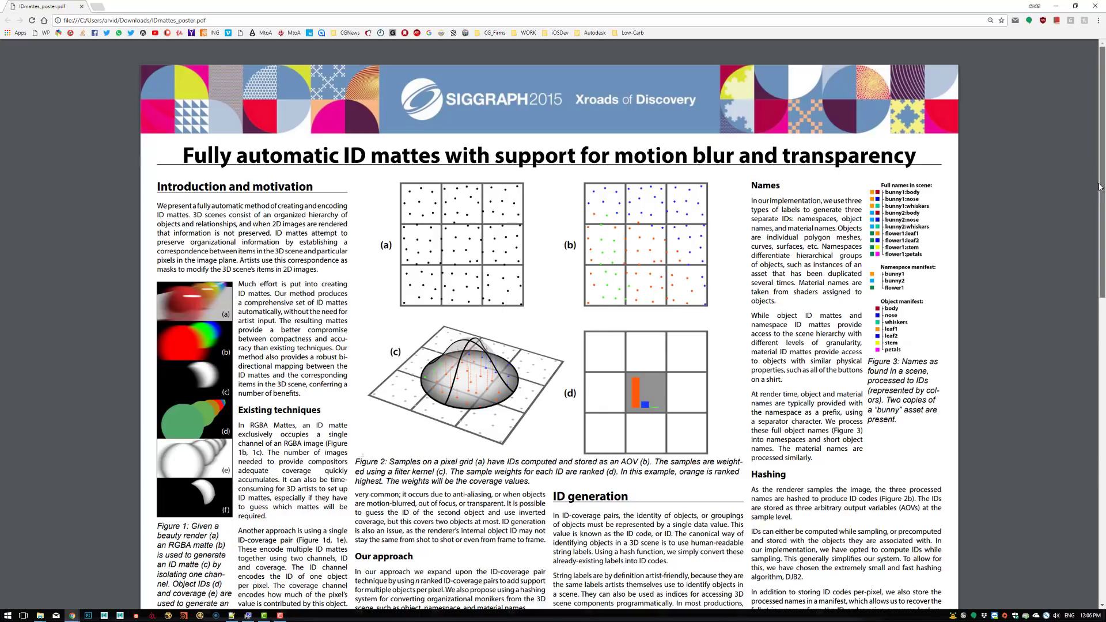
- Skim further down the SIGGRAPH 2015 ID mattes poster PDF
left_click_drag(1098, 188, 1080, 454)
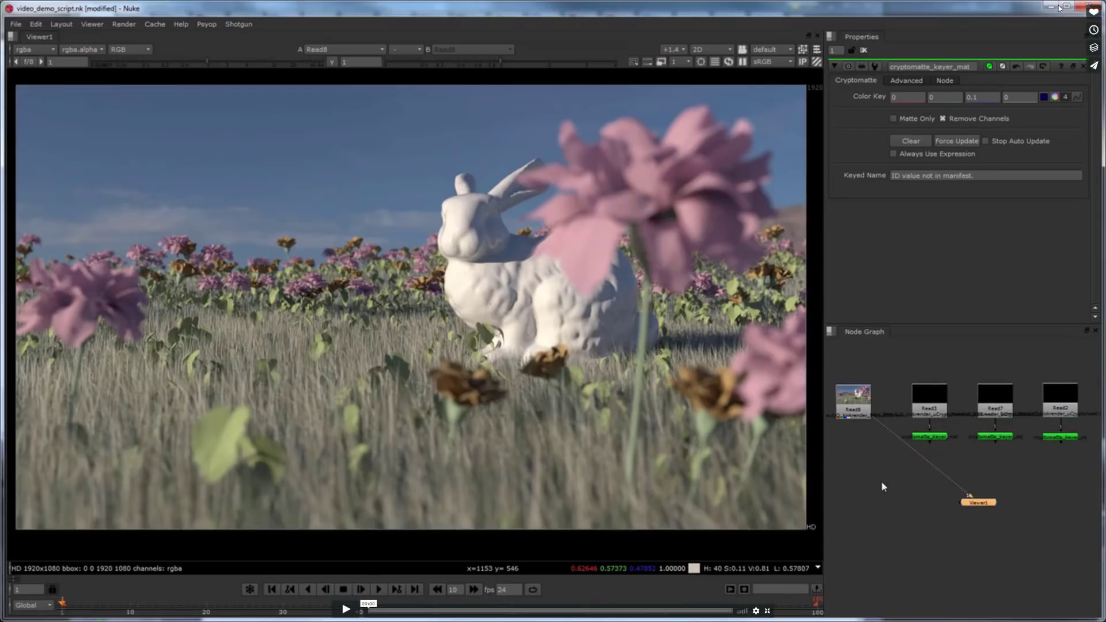
left_click(930, 436)
key("1")
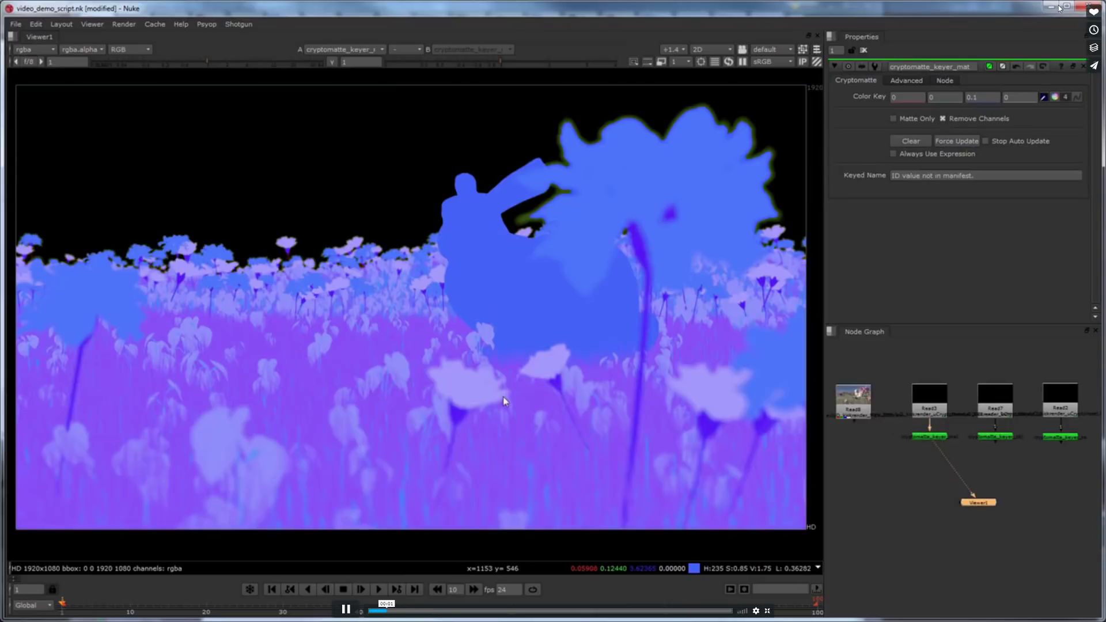
left_click(462, 379, "ctrl")
left_click(456, 422, "ctrl")
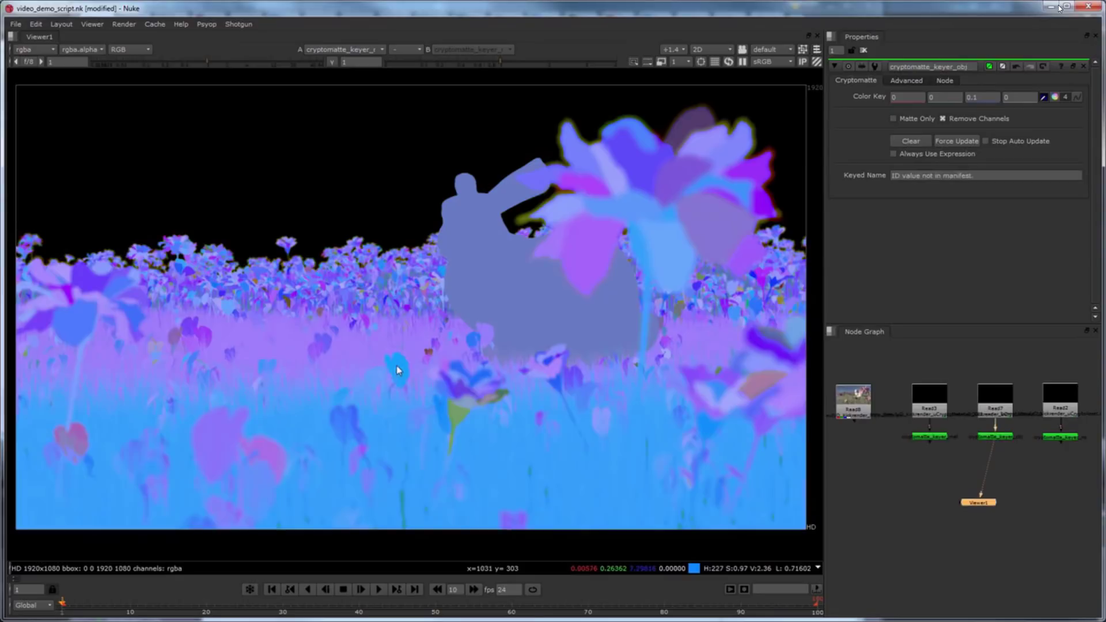
left_click(381, 378, "ctrl")
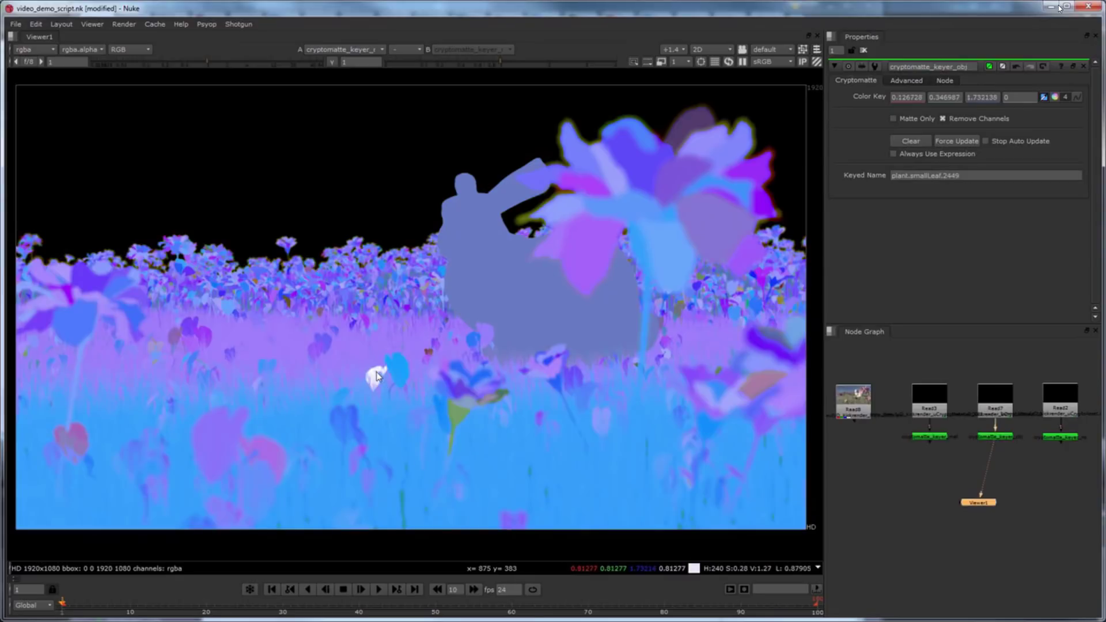
left_click(356, 362, "ctrl")
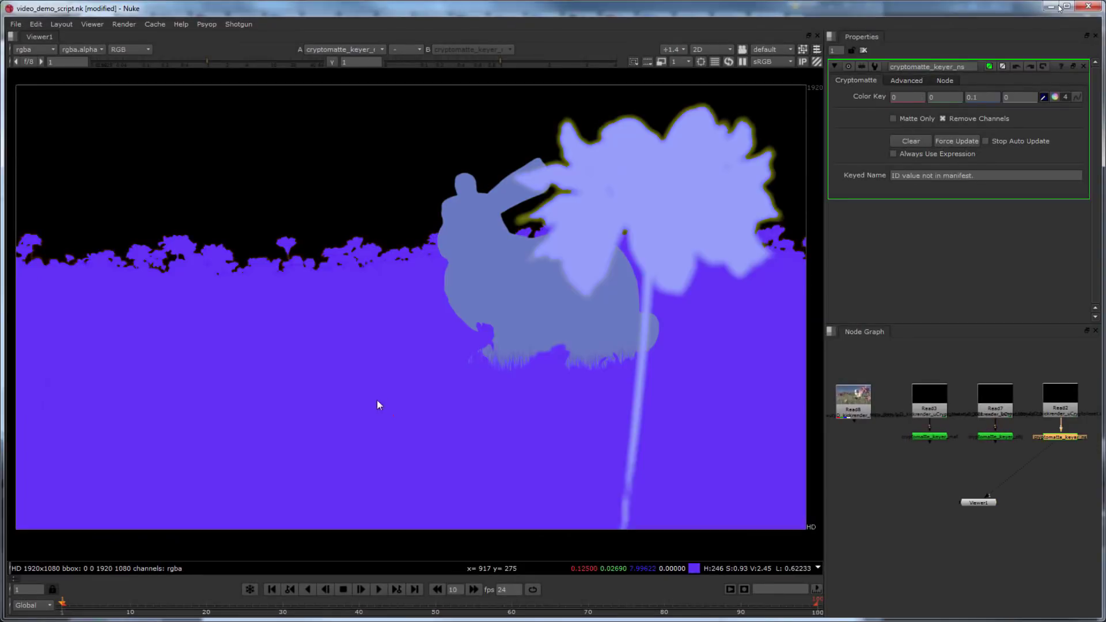
left_click(376, 400, "ctrl")
left_click(637, 202, "ctrl")
left_click(516, 285, "ctrl")
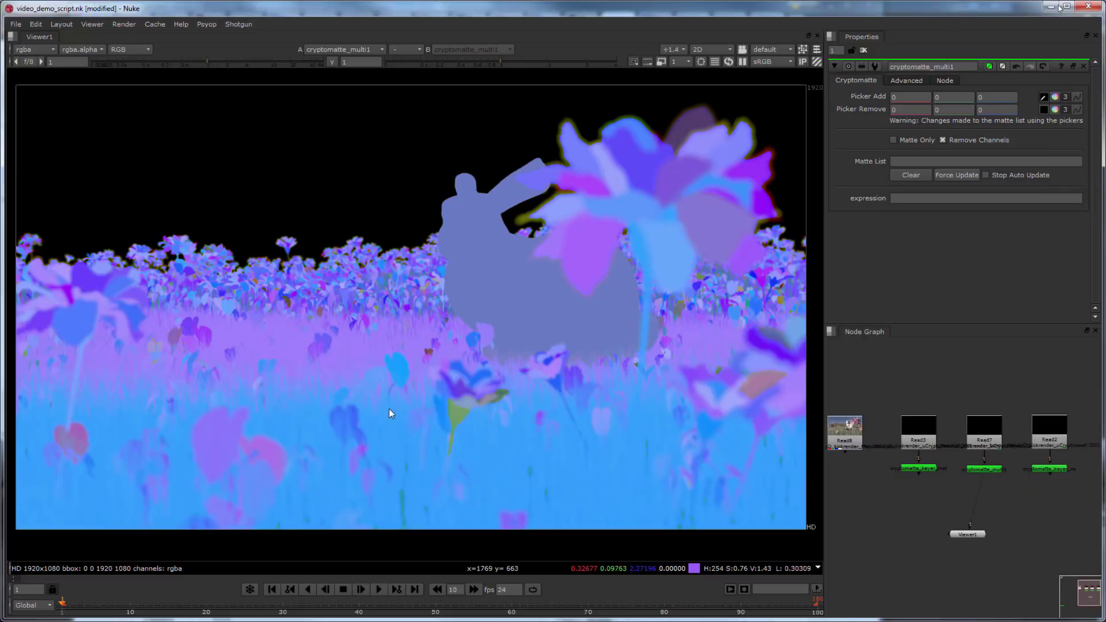
left_click(391, 410, "ctrl")
left_click(536, 311, "ctrl")
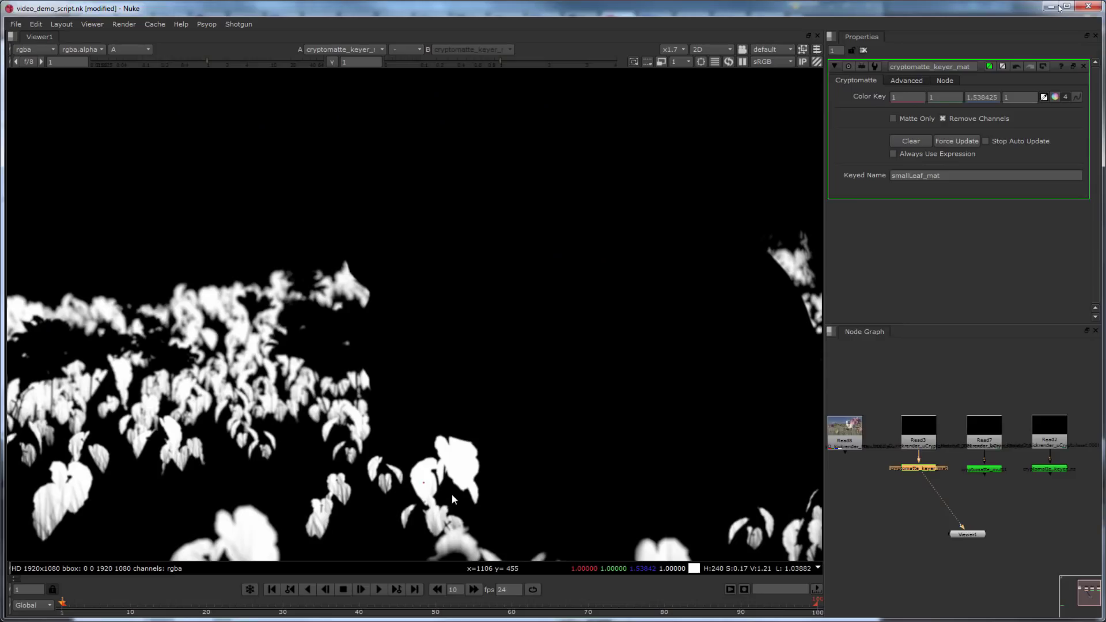
left_click(452, 495, "ctrl")
left_click(530, 397, "ctrl")
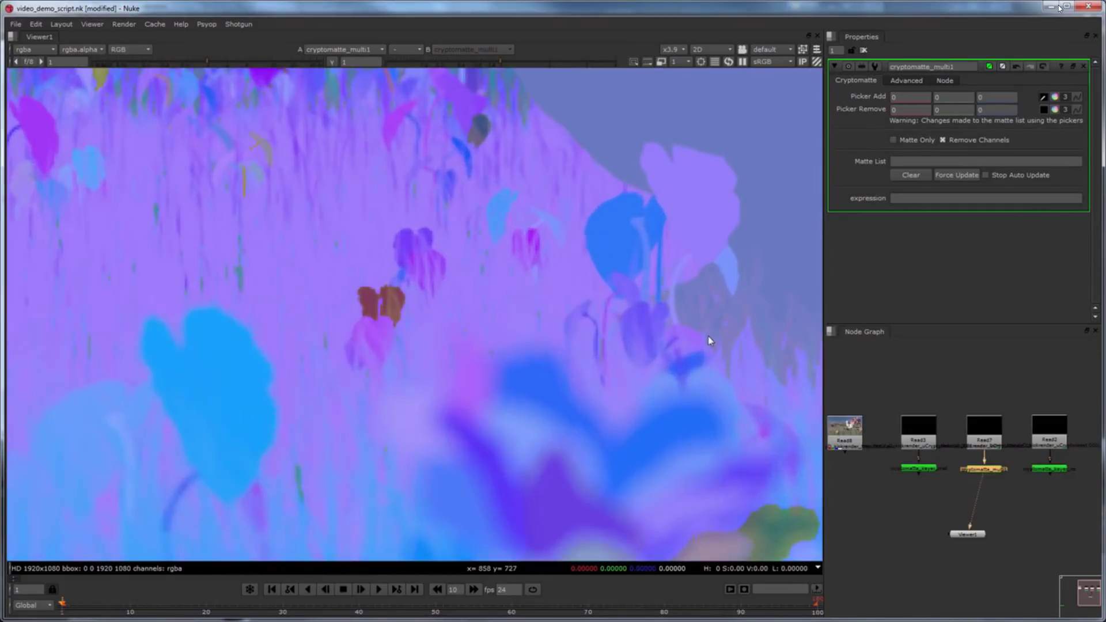
left_click(631, 294, "ctrl")
left_click(607, 308, "ctrl")
left_click(587, 322, "ctrl")
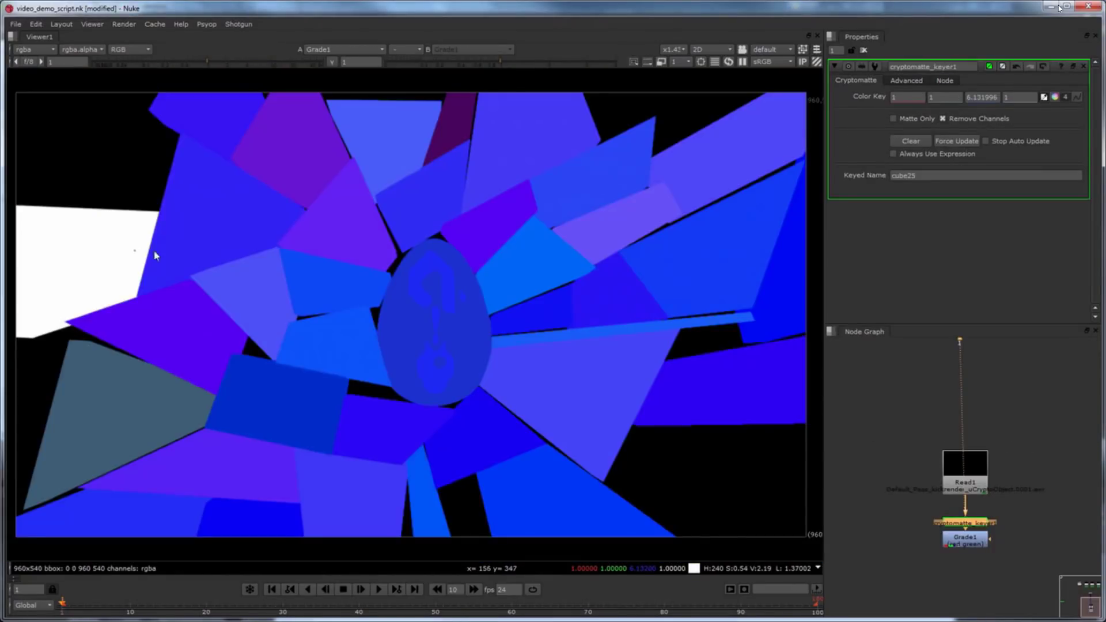
left_click_drag(153, 251, 514, 377, "ctrl")
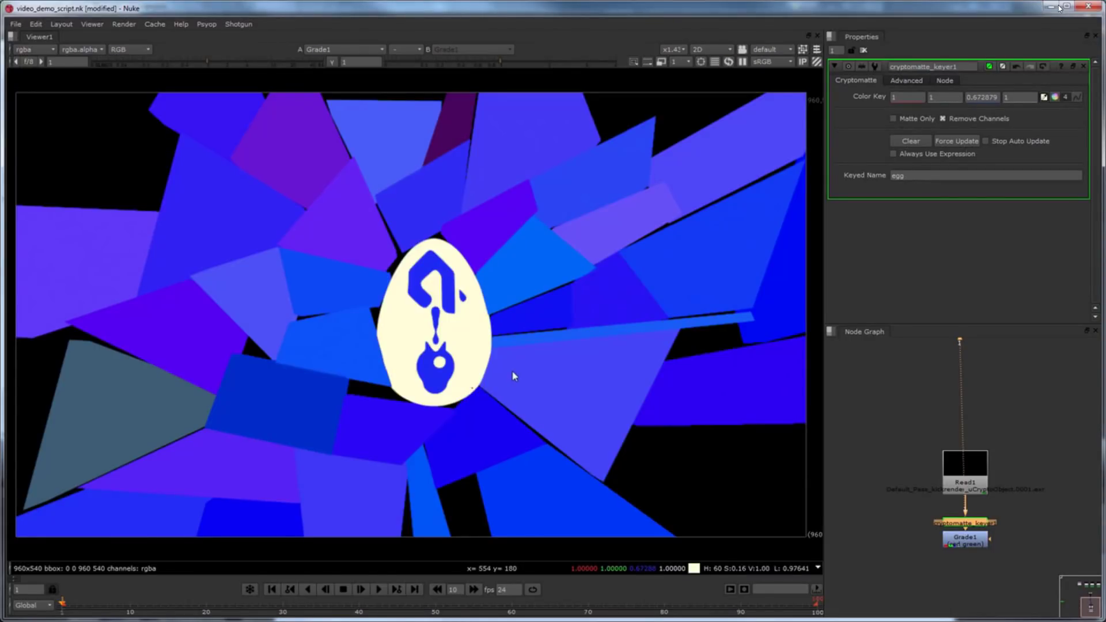
- Leave the full-screen Cryptomatte 2015 demo video and minimize the browser window
key("Escape")
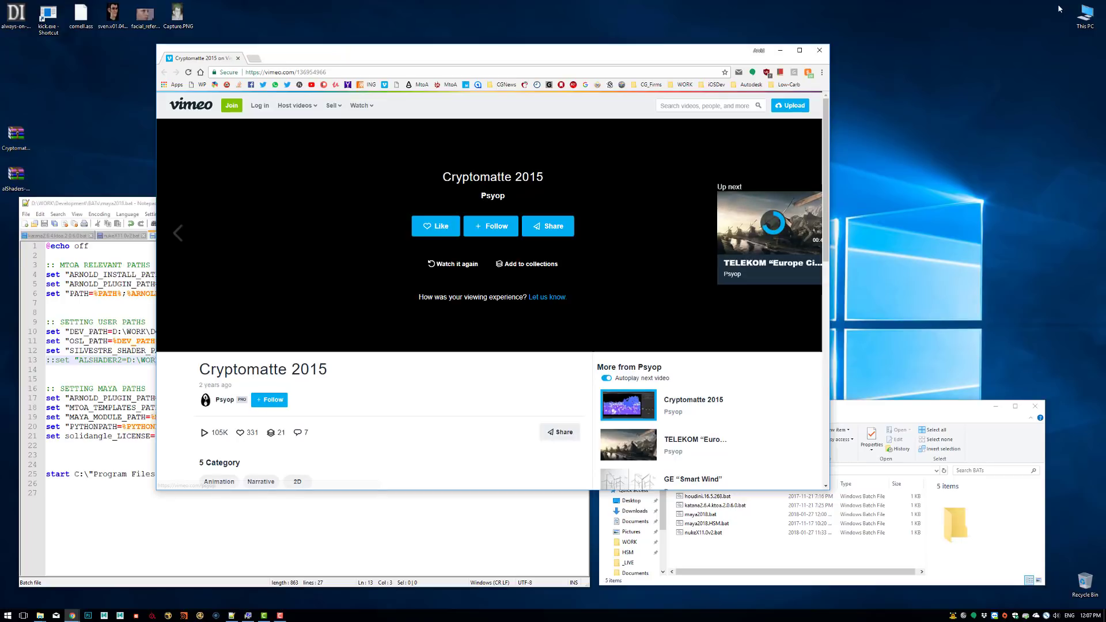
left_click(781, 51)
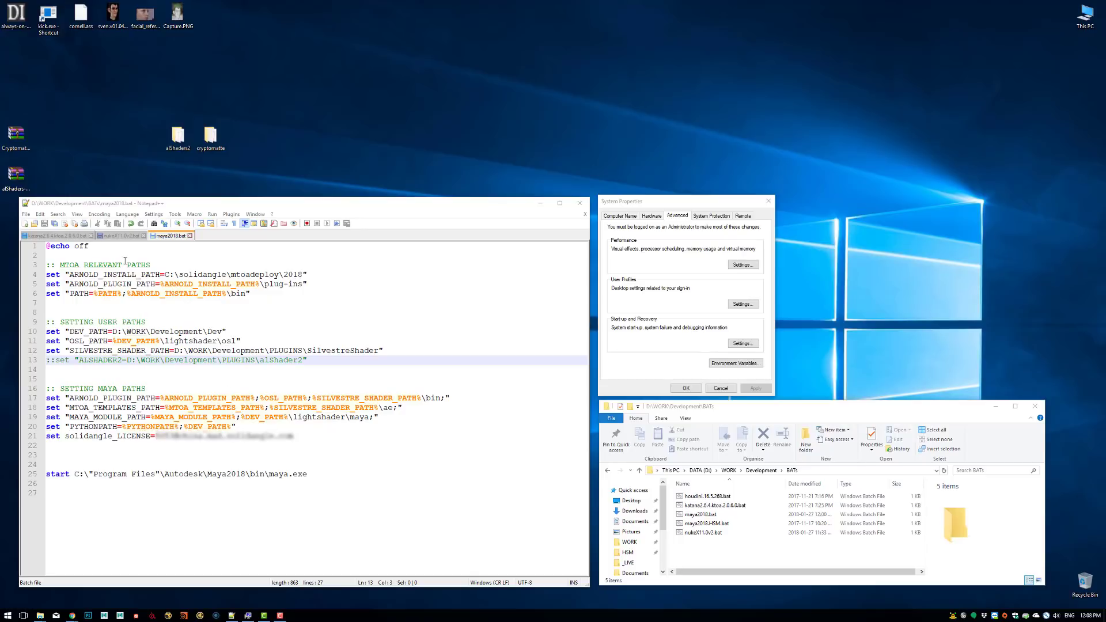
- Review the MtoA paths, user paths and Maya start command in maya2018.bat by highlighting them
left_click_drag(125, 261, 145, 311)
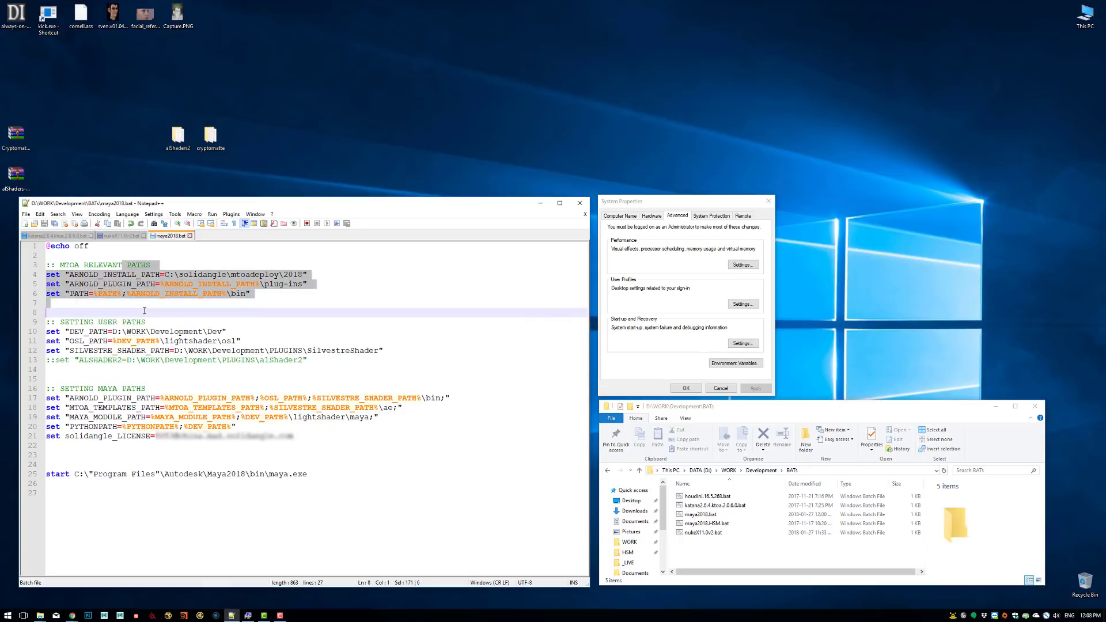
double_click(85, 340)
double_click(102, 350)
left_click(126, 373)
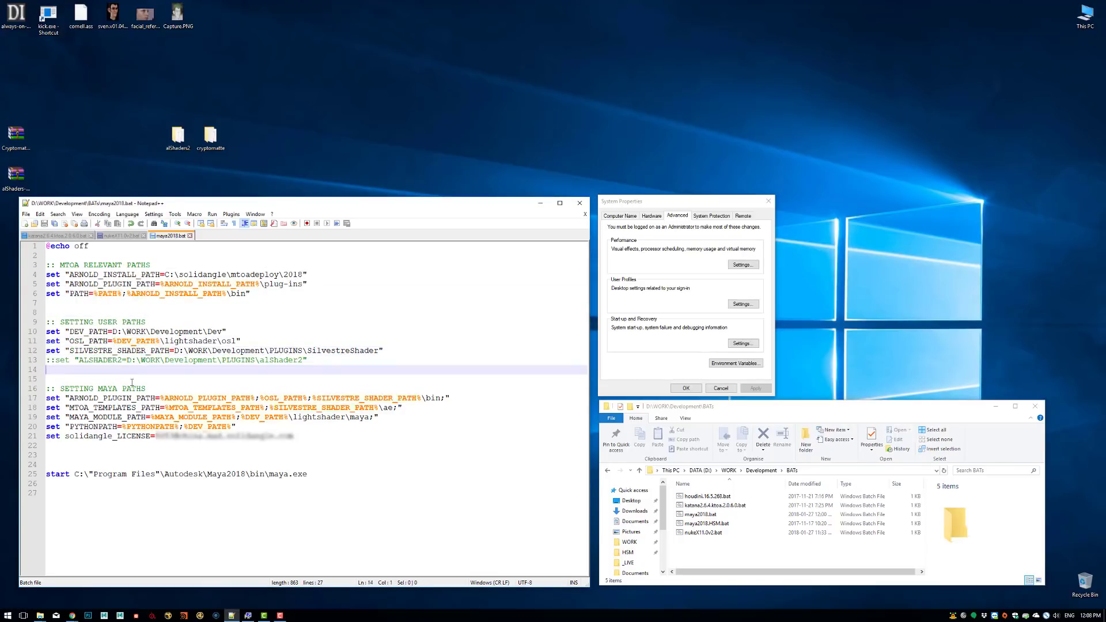
left_click_drag(314, 474, 91, 474)
left_click(115, 520)
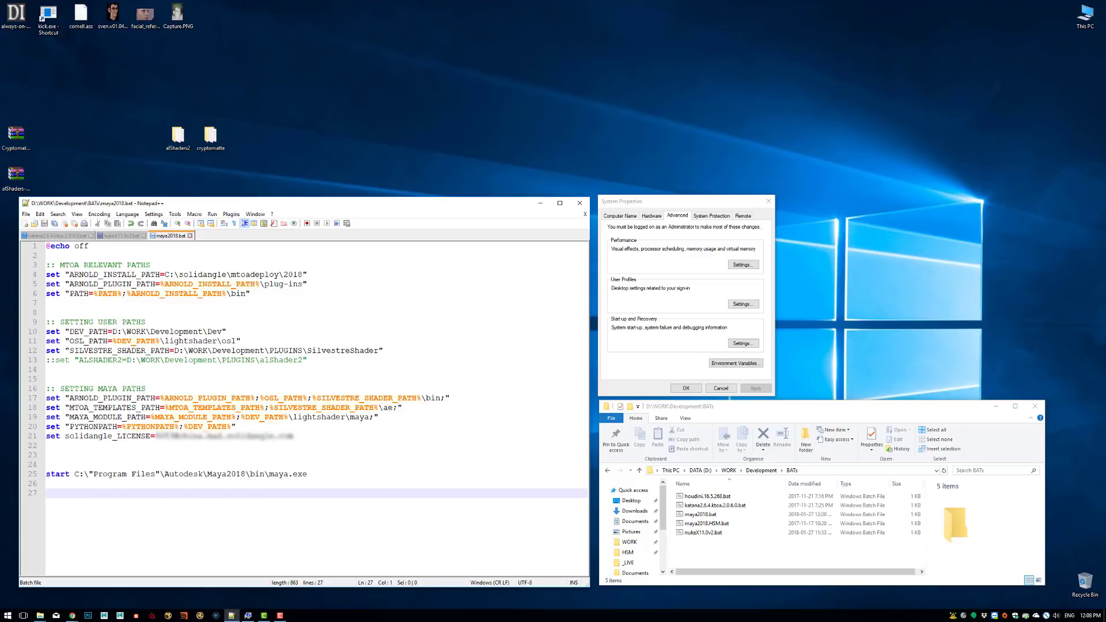
- Switch to Chrome and look over the Arnold Cryptomatte documentation and the Psyop Cryptomatte GitHub pages
left_click(72, 615)
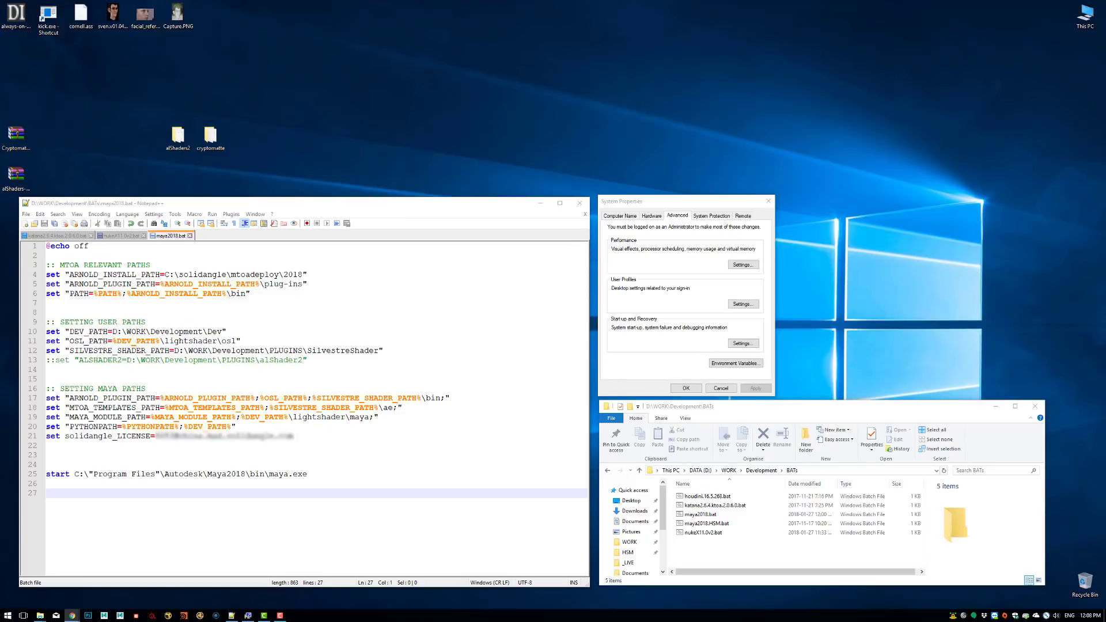
double_click(960, 105)
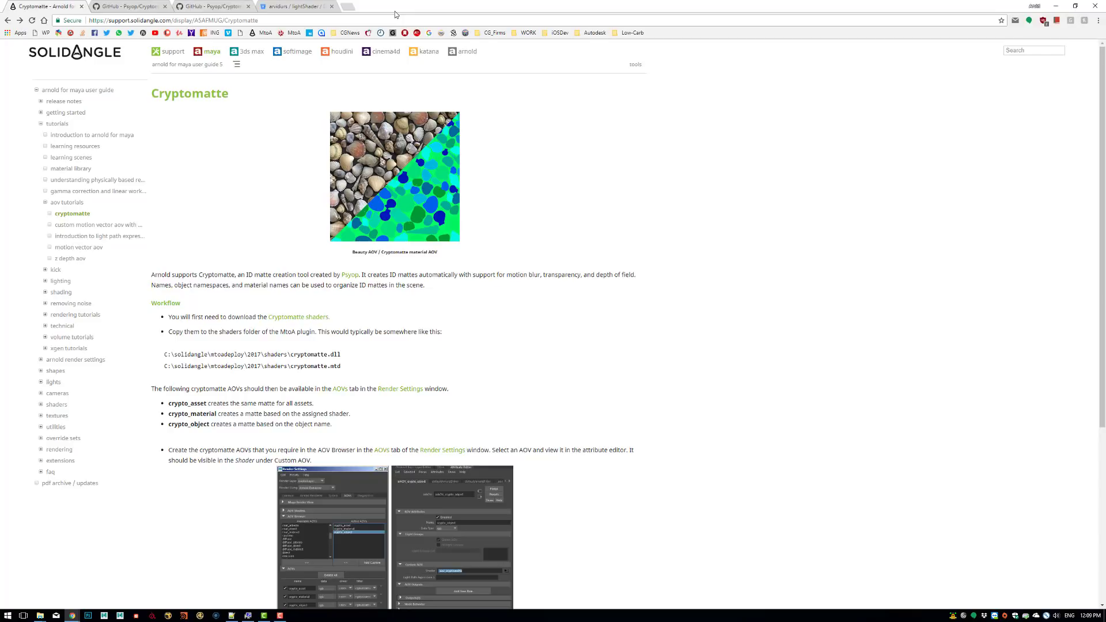
key("ctrl+Tab")
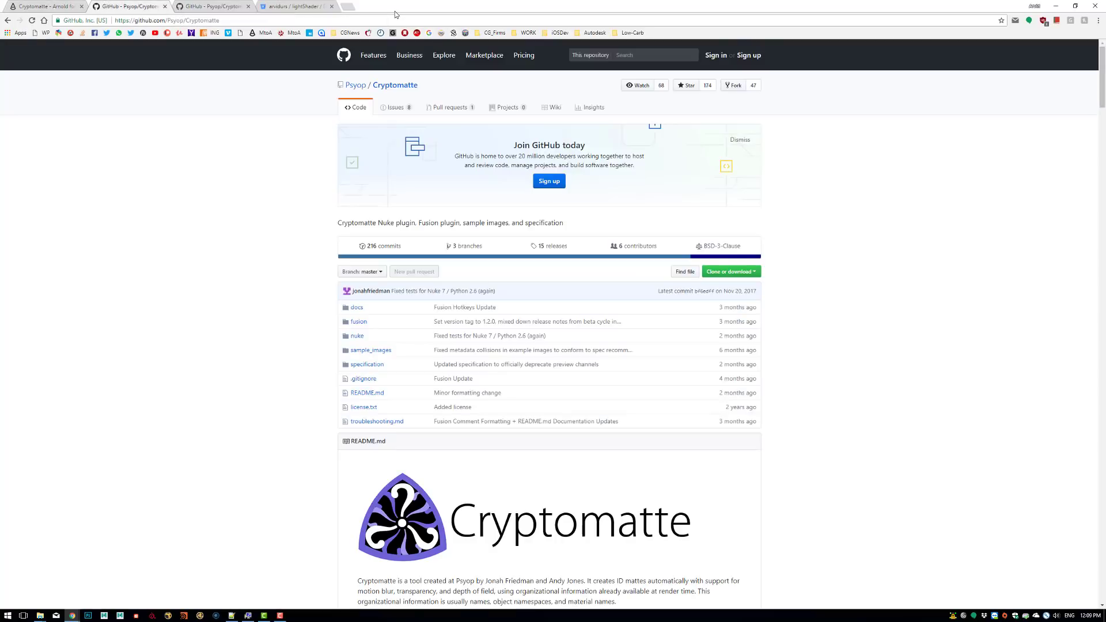
key("ctrl+Tab")
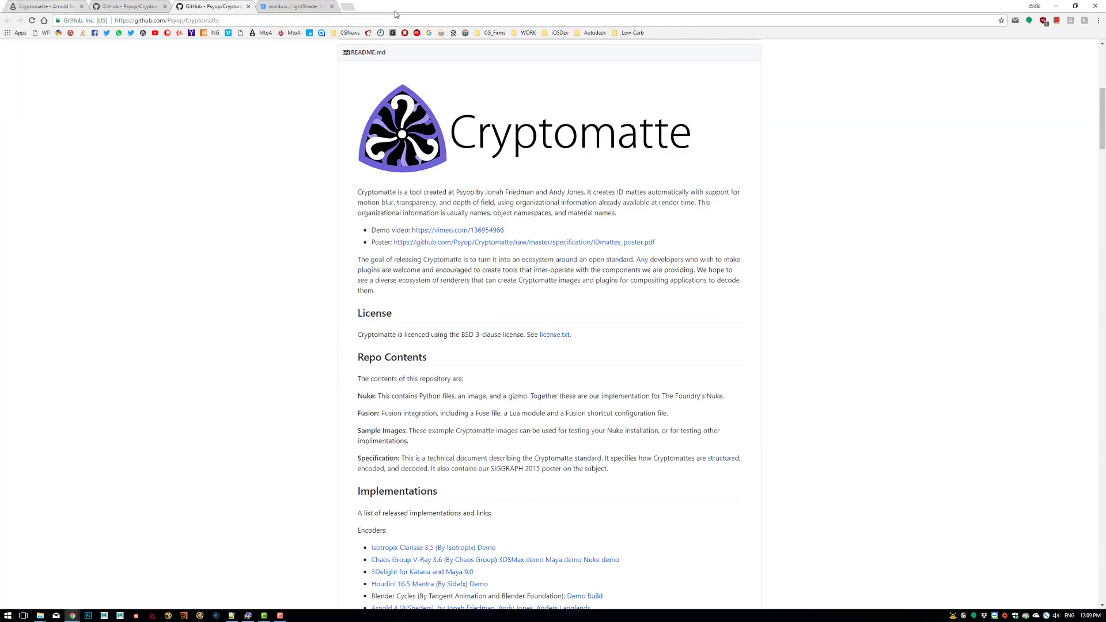
key("ctrl+1")
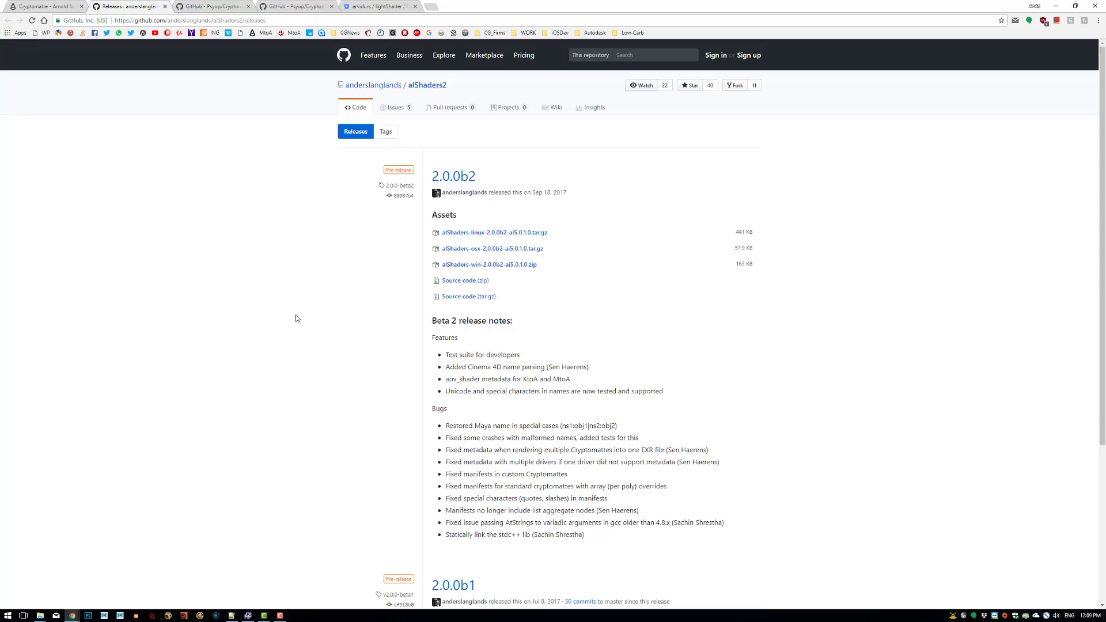
- View the download options of the Psyop Cryptomatte repository, close them and minimize the browser
key("ctrl+Tab")
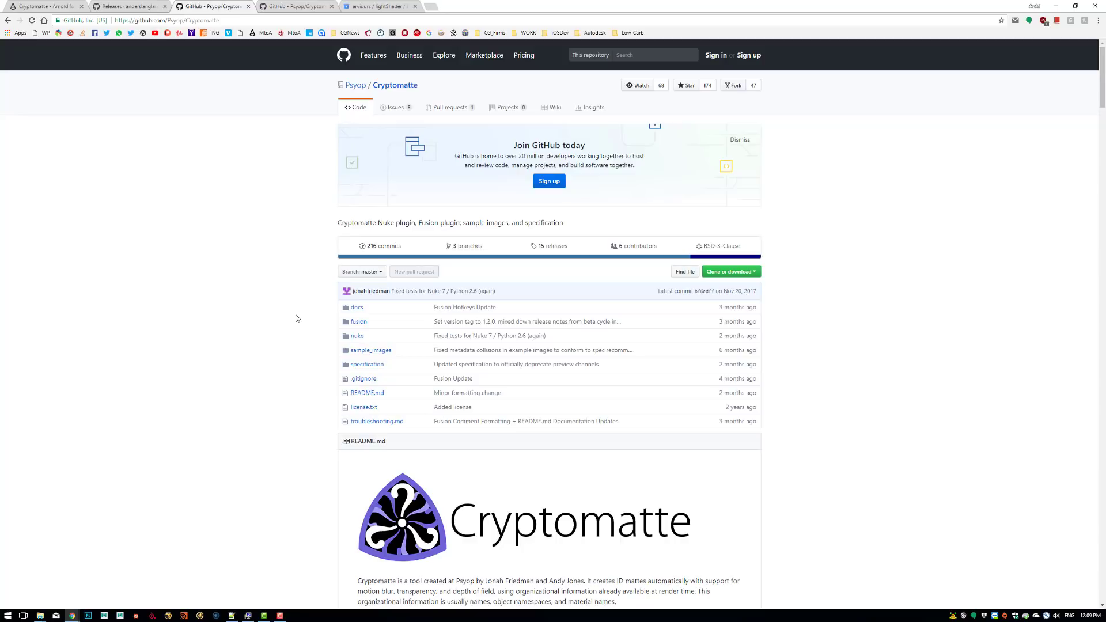
left_click(731, 272)
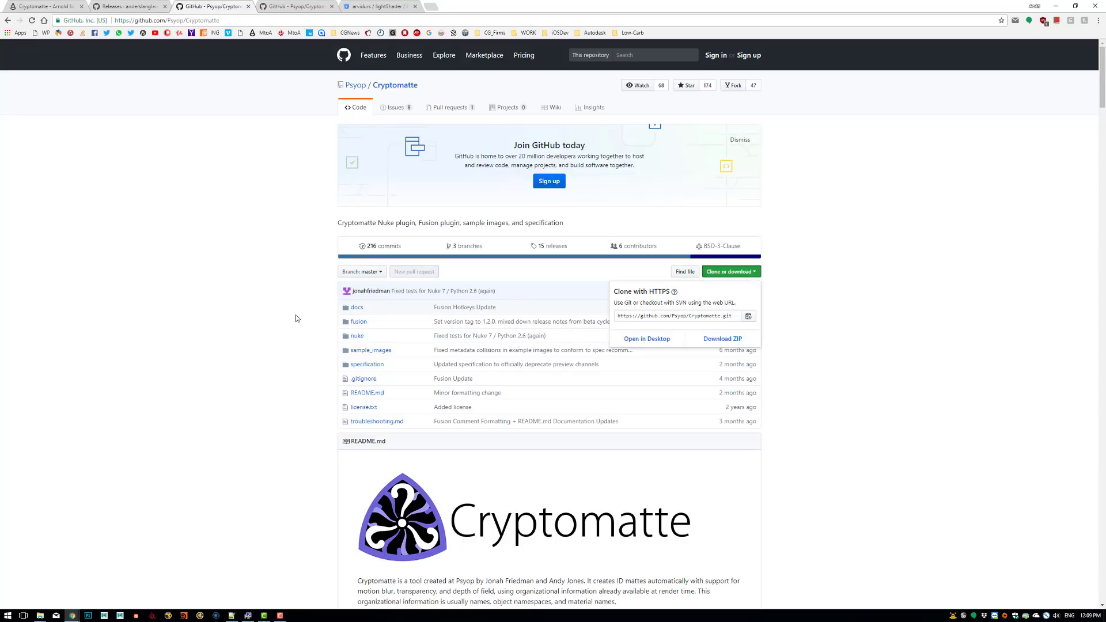
left_click(295, 315)
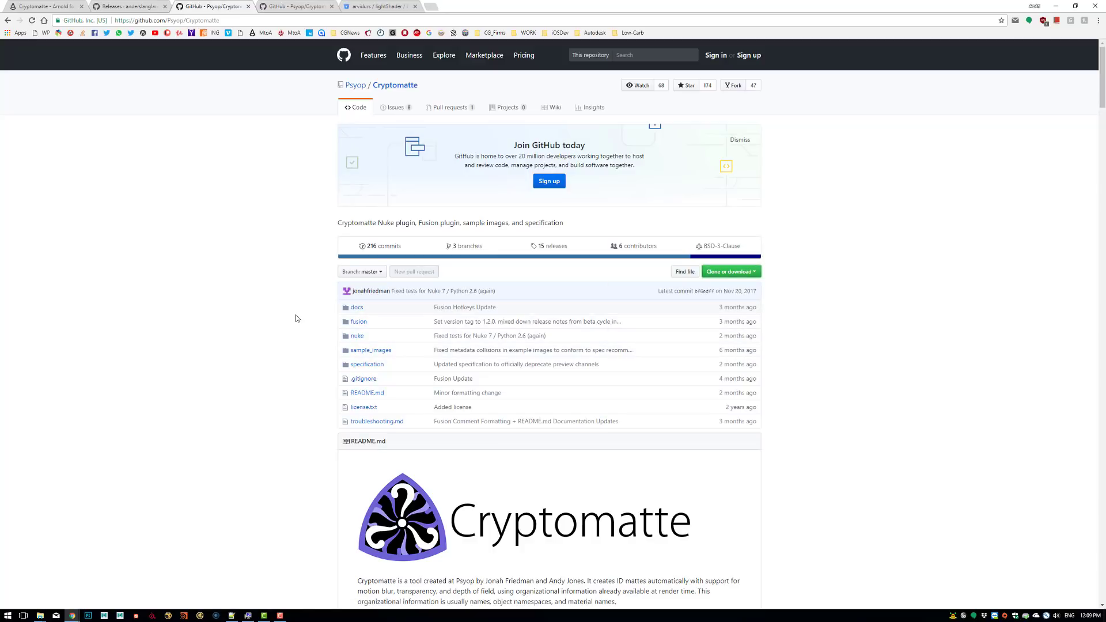
left_click(1056, 6)
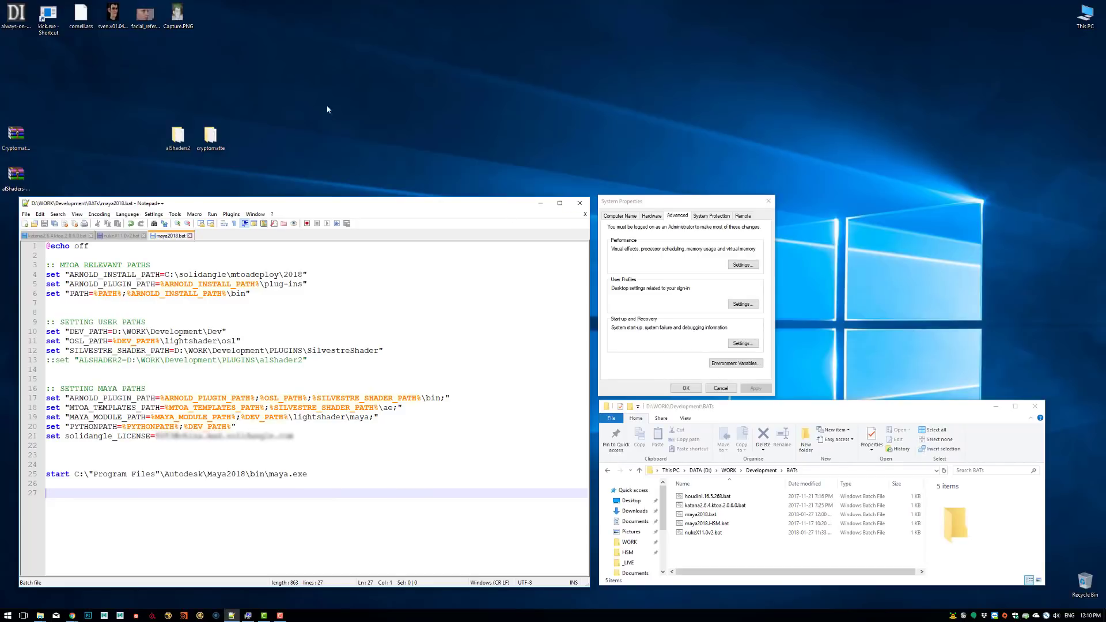
- Move the alShaders zip archive beside the Cryptomatte archive on the desktop and point out both archives
left_click_drag(16, 173, 48, 136)
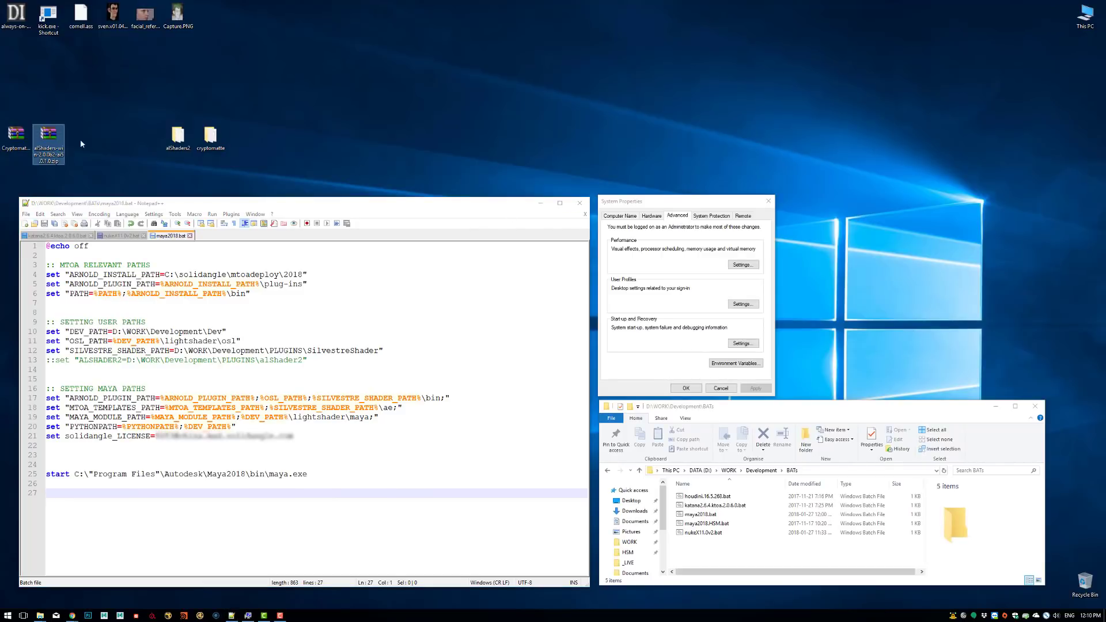
left_click(16, 137)
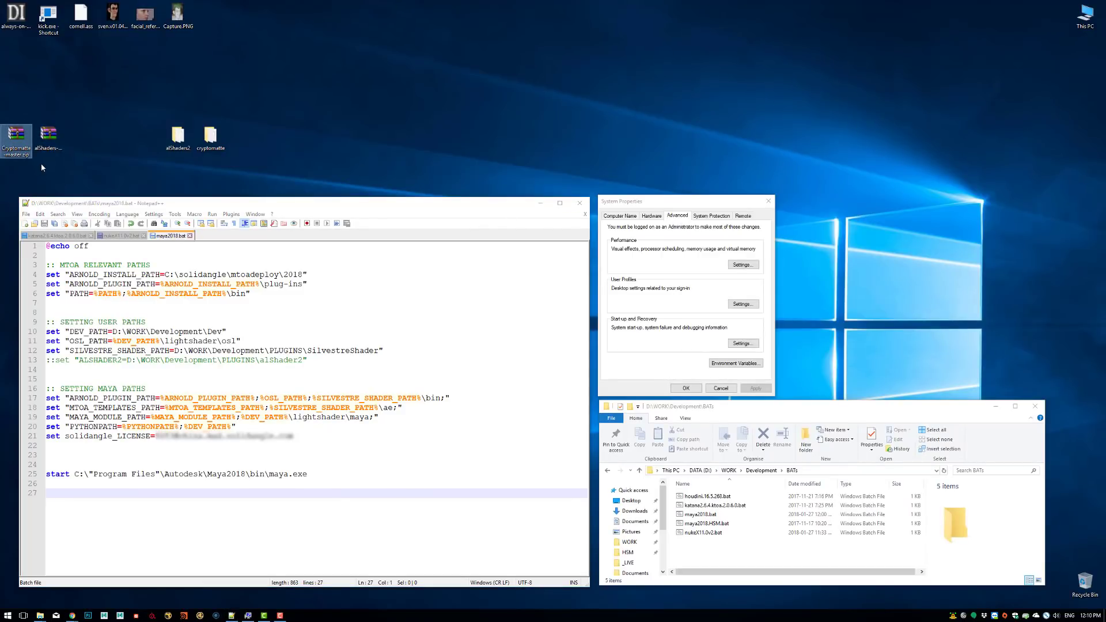
left_click(64, 145)
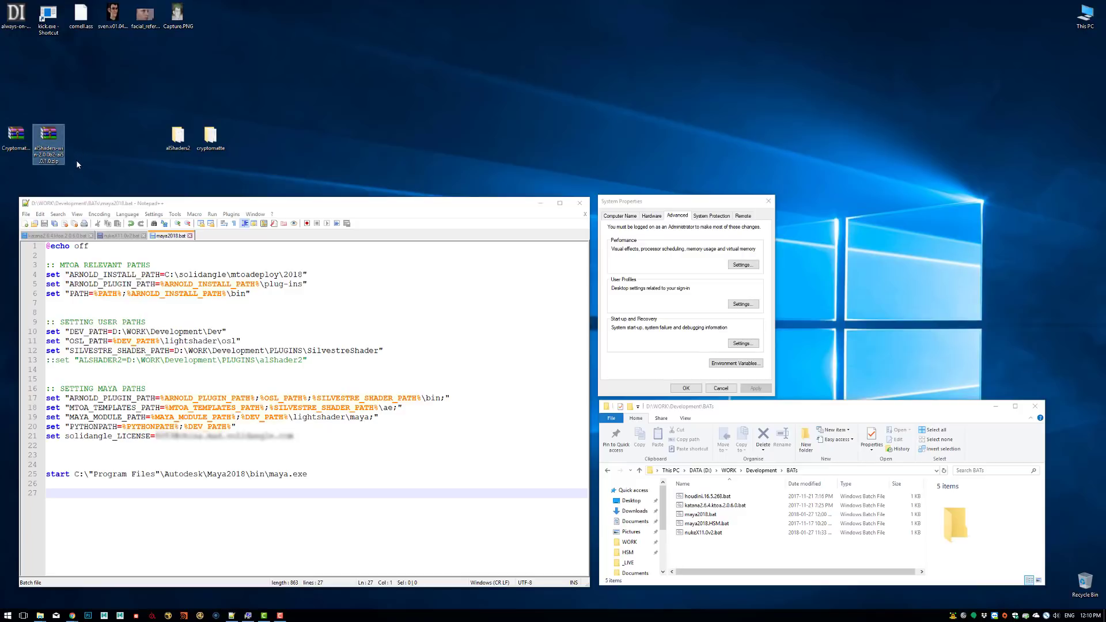
left_click(96, 138)
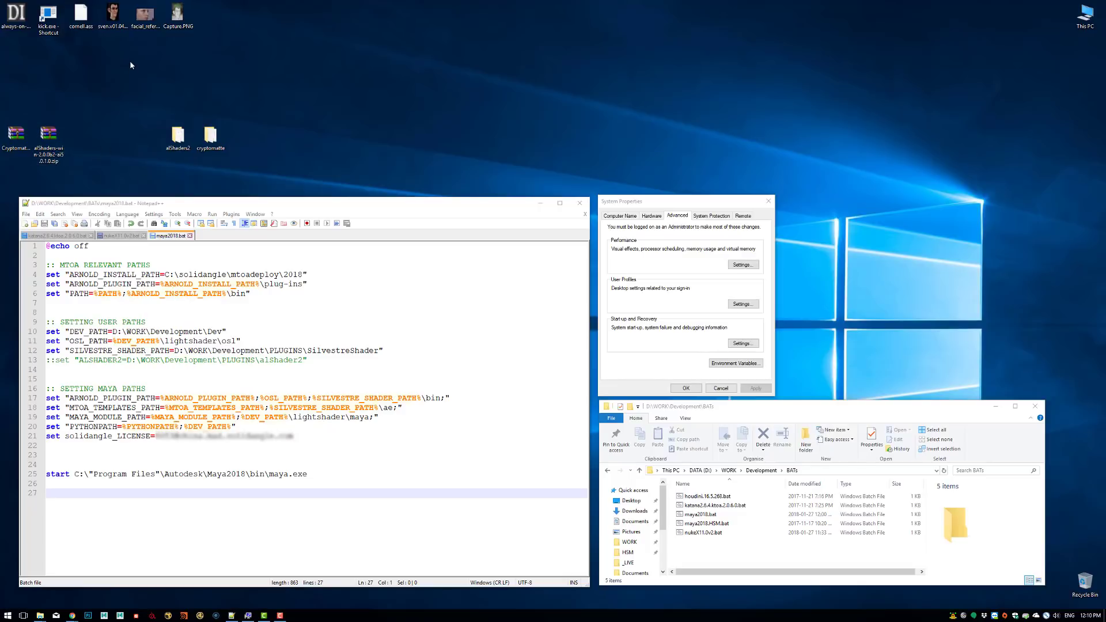
- Inspect the desktop alShaders2 folder, including its ae and Args subfolders, and close it
left_click(192, 133)
double_click(193, 134)
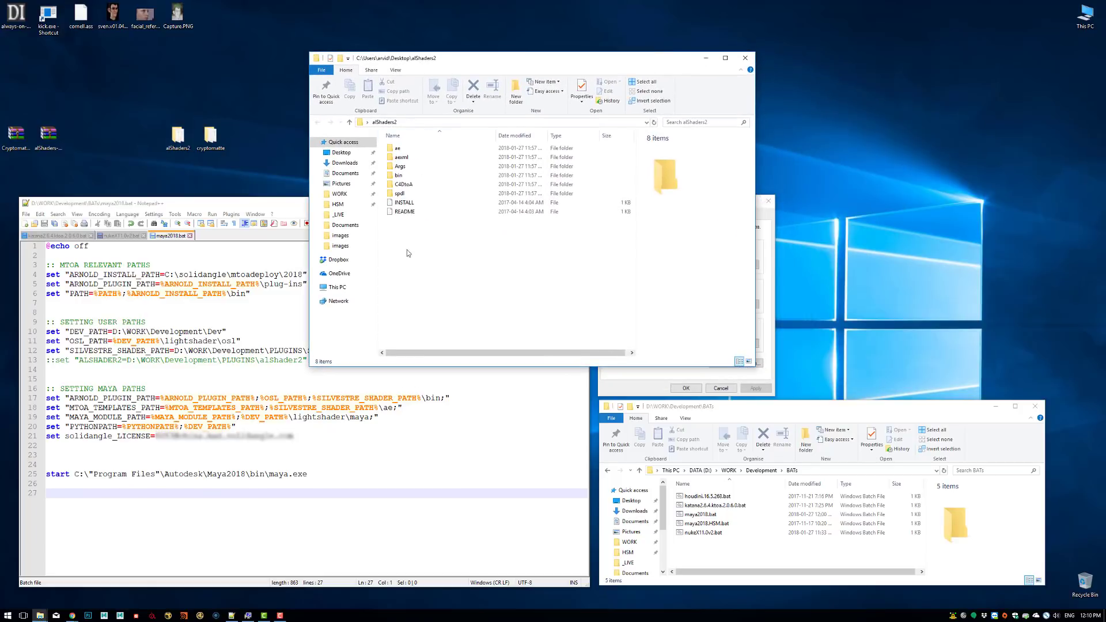
left_click_drag(458, 232, 427, 248)
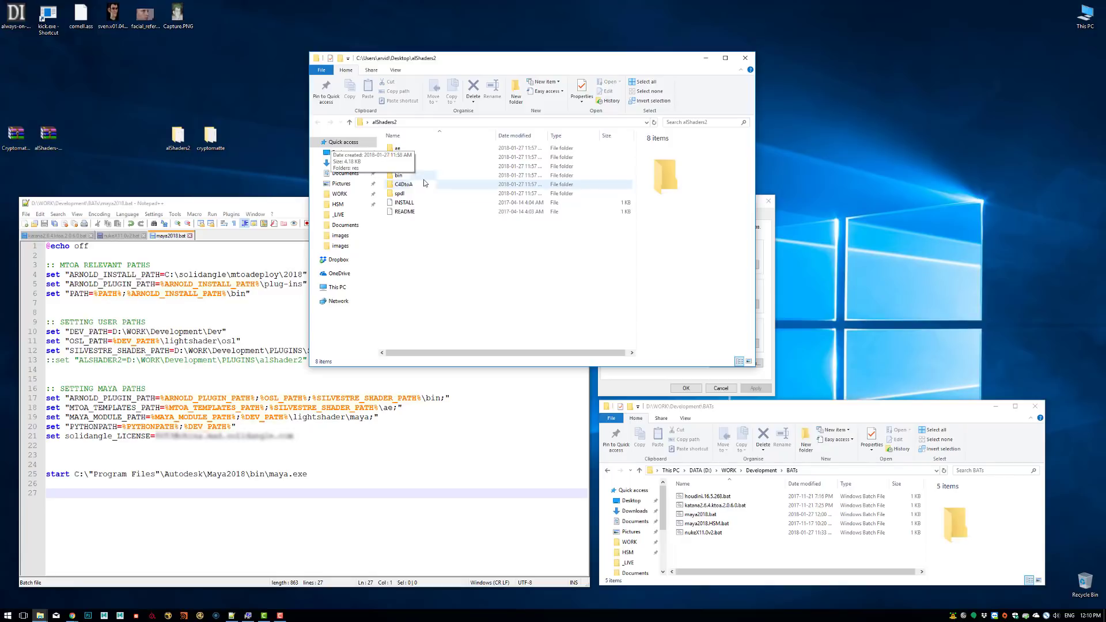
double_click(447, 148)
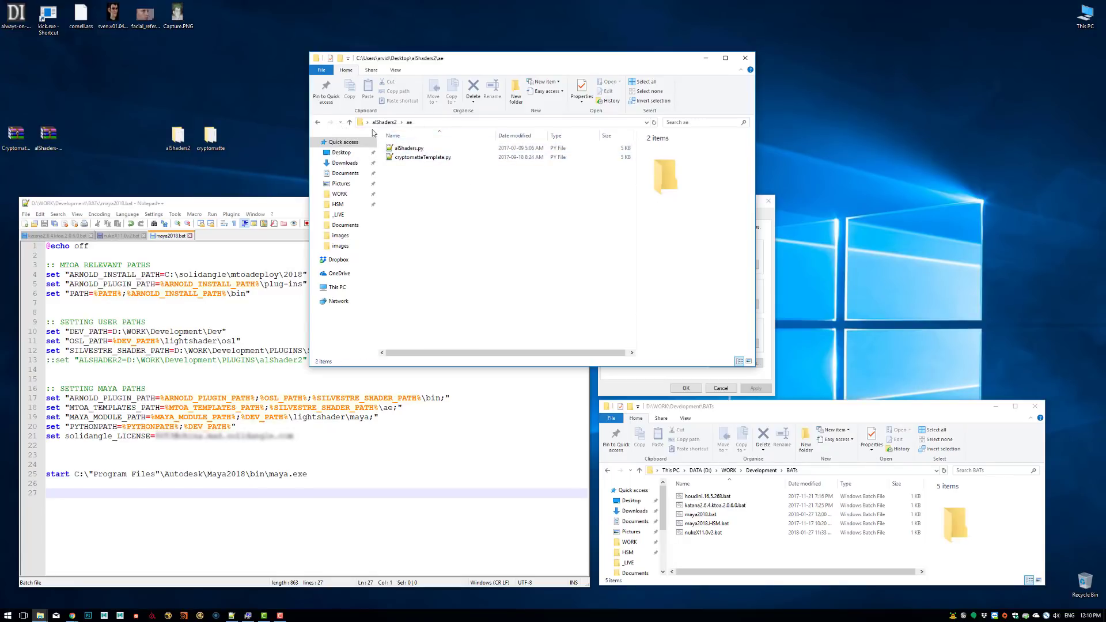
left_click(350, 122)
double_click(409, 166)
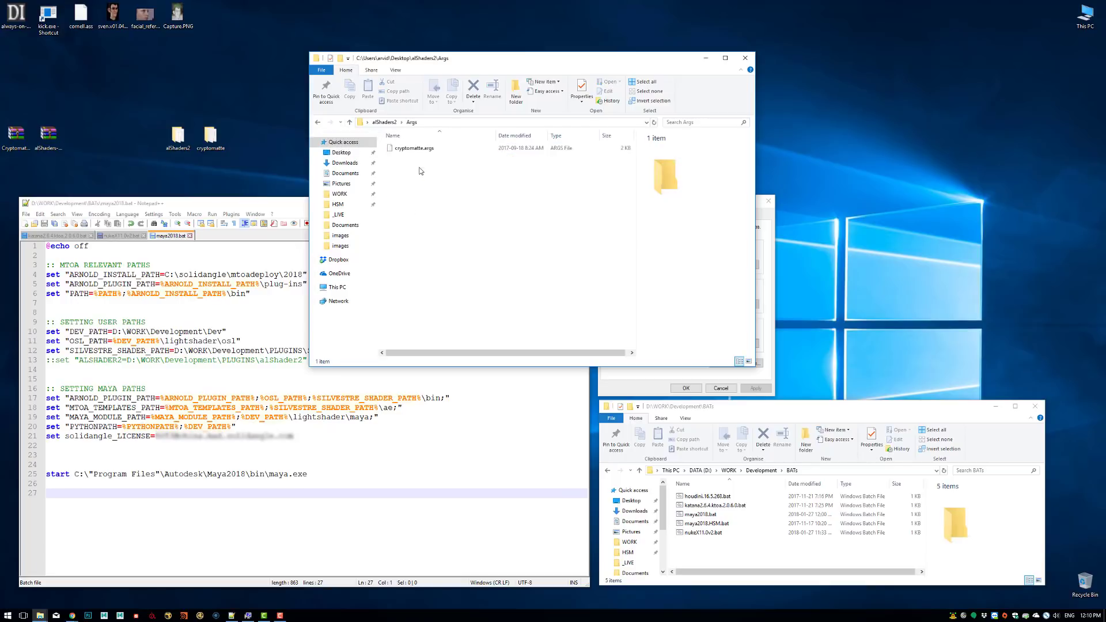
left_click(349, 122)
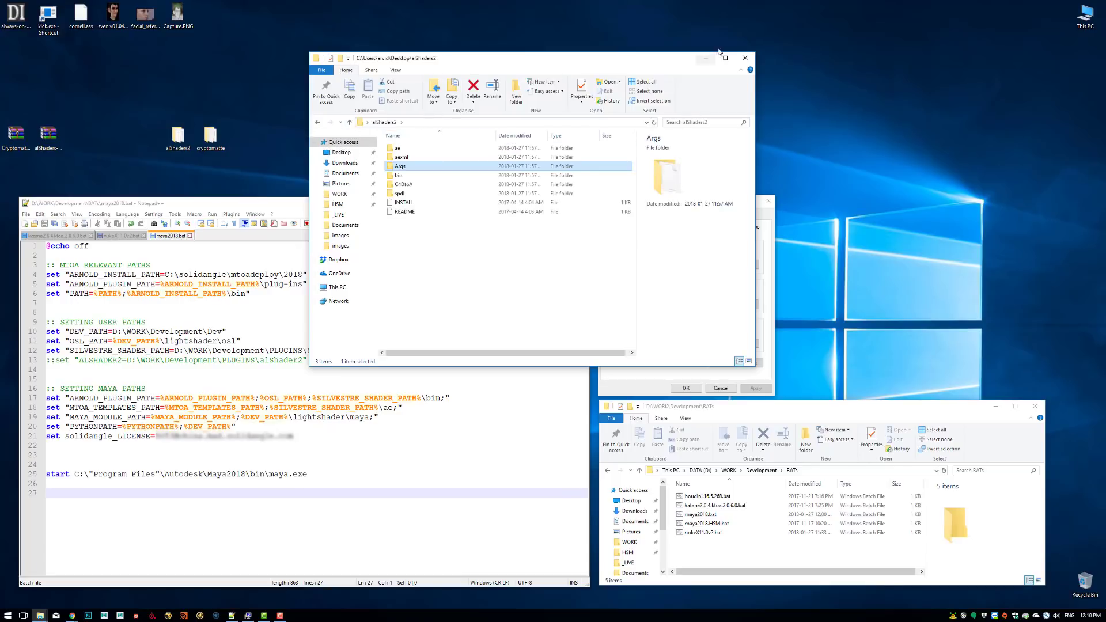
left_click(745, 58)
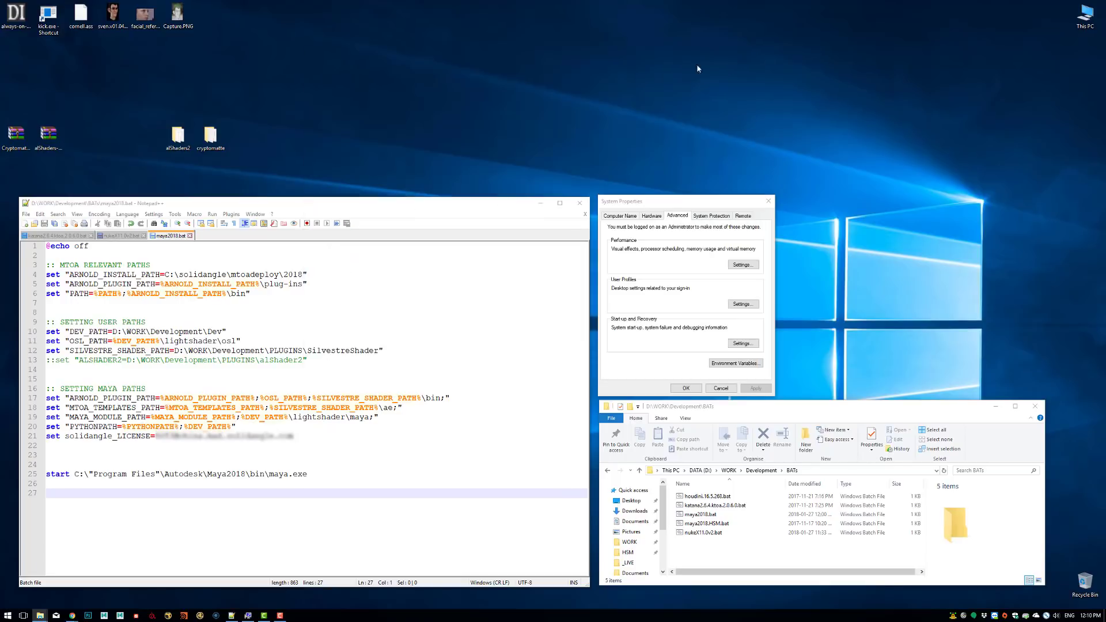
- Inspect the nuke subfolder of the desktop cryptomatte folder and close the window
double_click(219, 144)
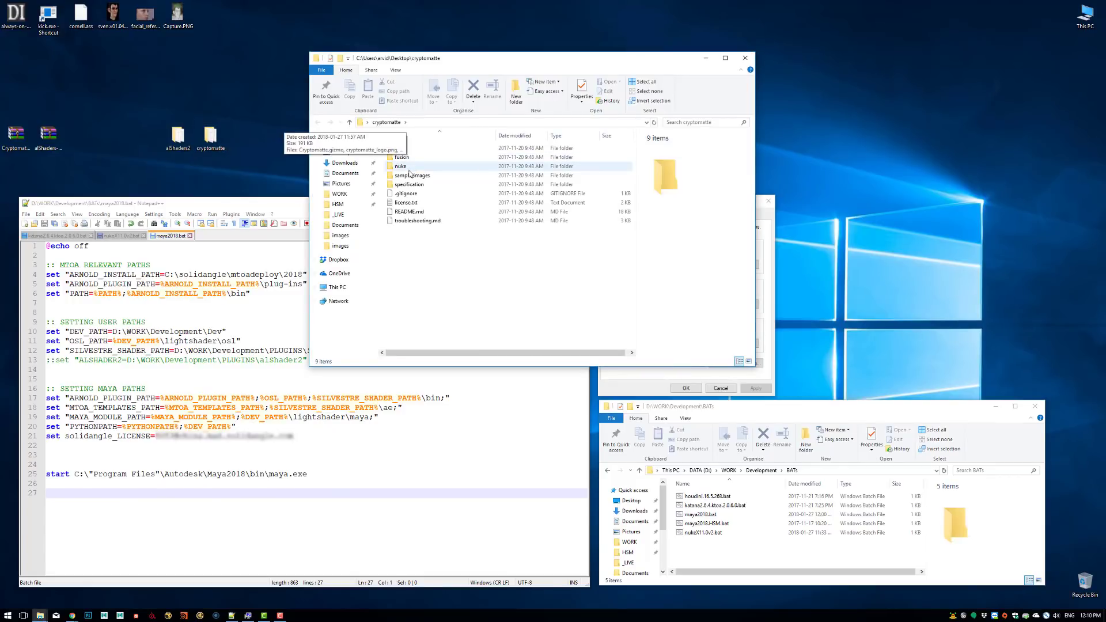
double_click(410, 167)
left_click_drag(436, 243, 401, 141)
left_click(437, 254)
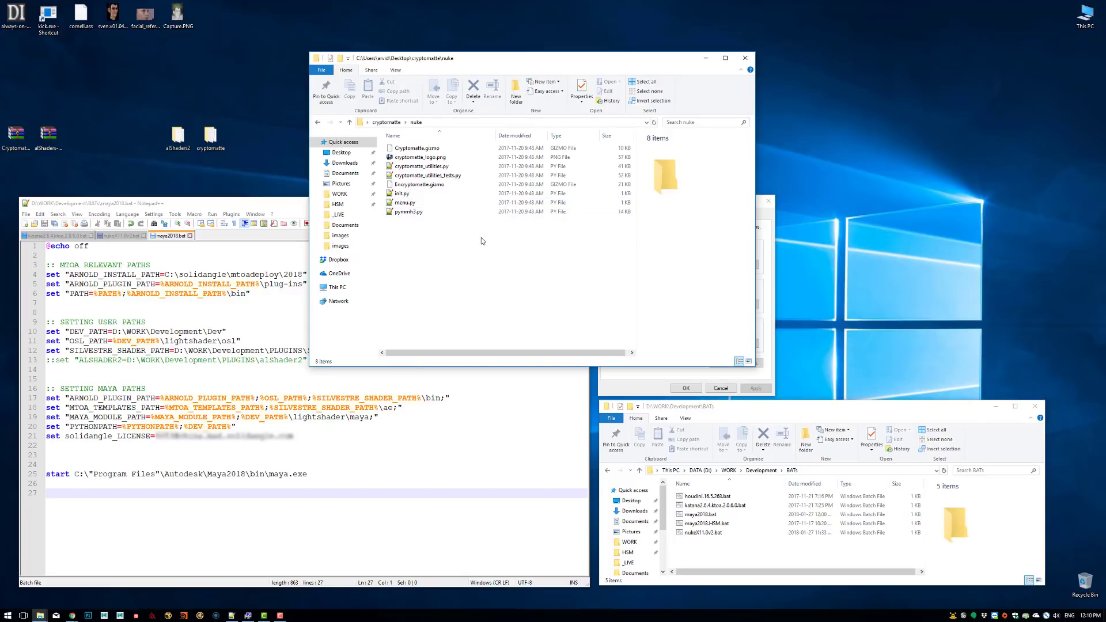
left_click(747, 60)
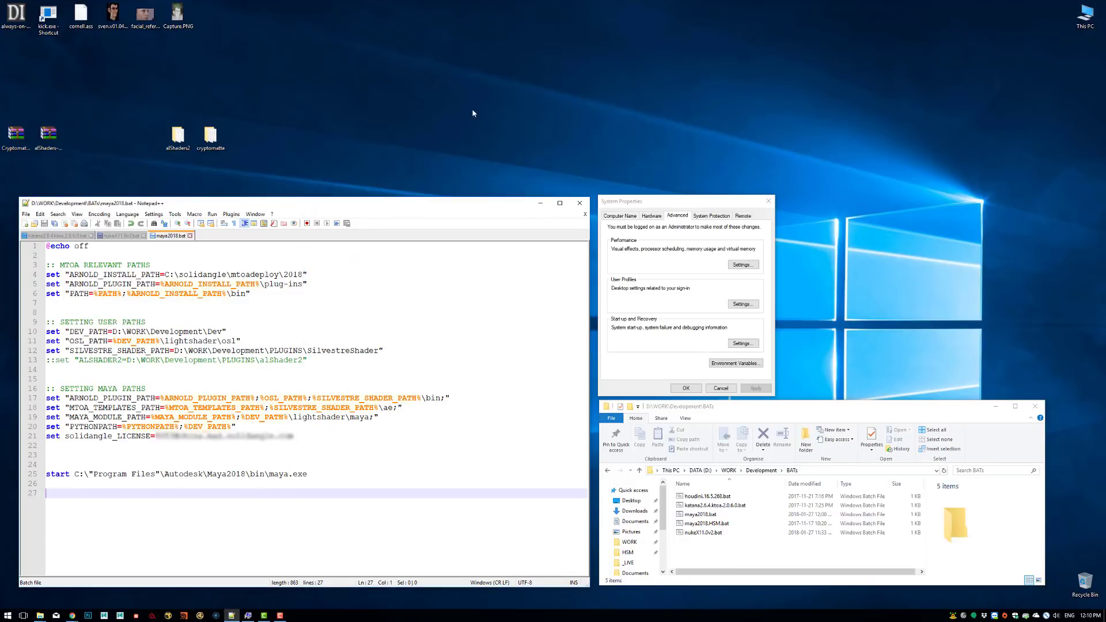
left_click(217, 163)
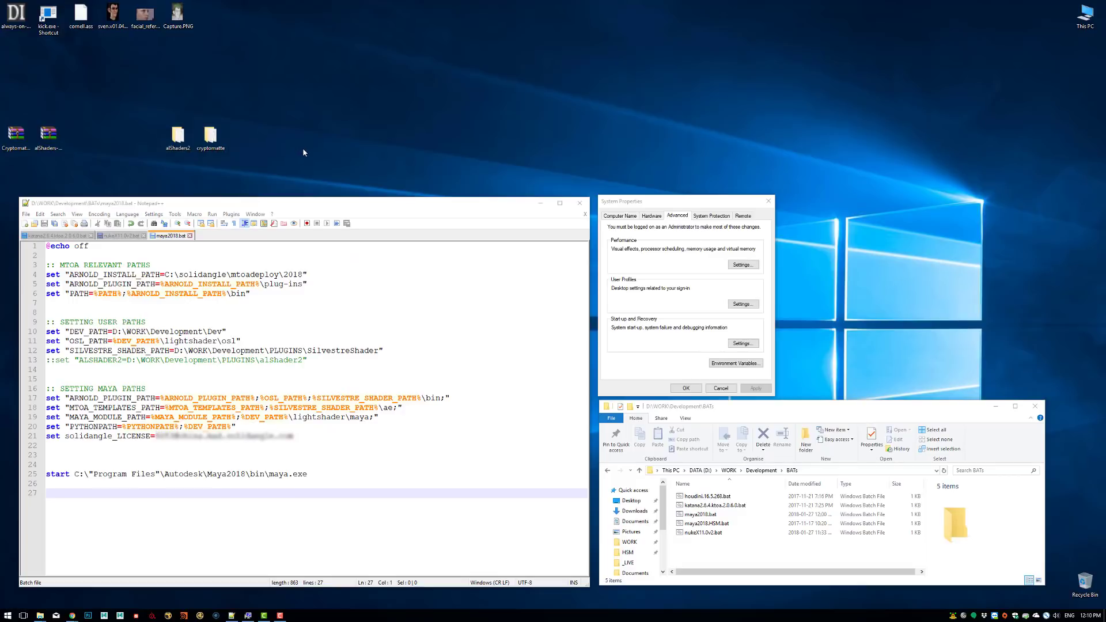
- Review the SILVESTRE_SHADER_PATH line and the commented ALSHADER2 line under the user paths in maya2018.bat
left_click(296, 364)
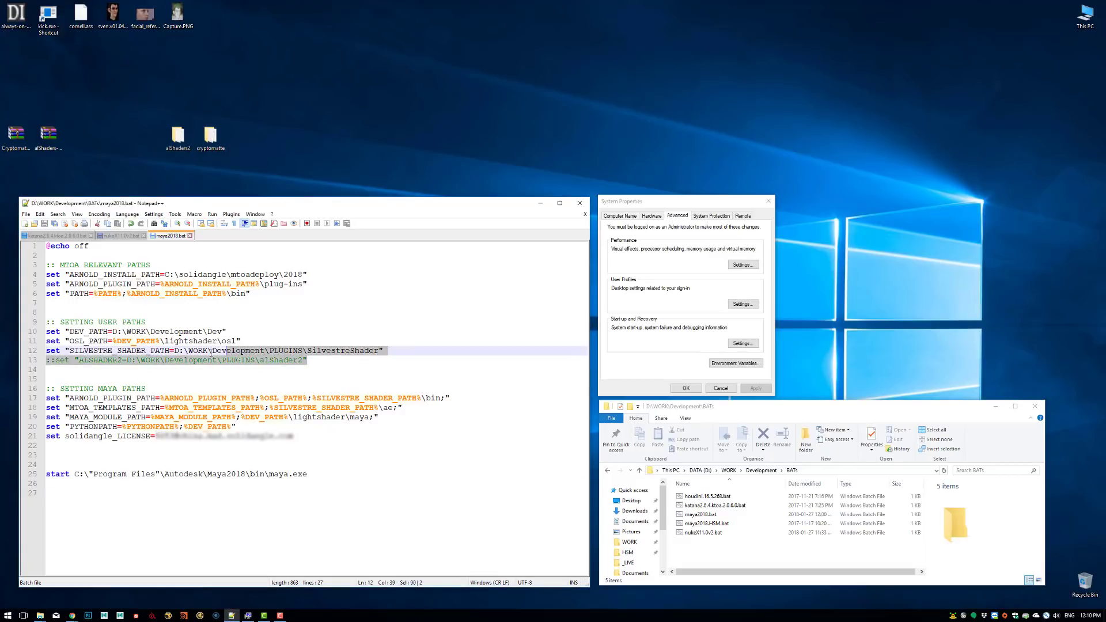
left_click(190, 378)
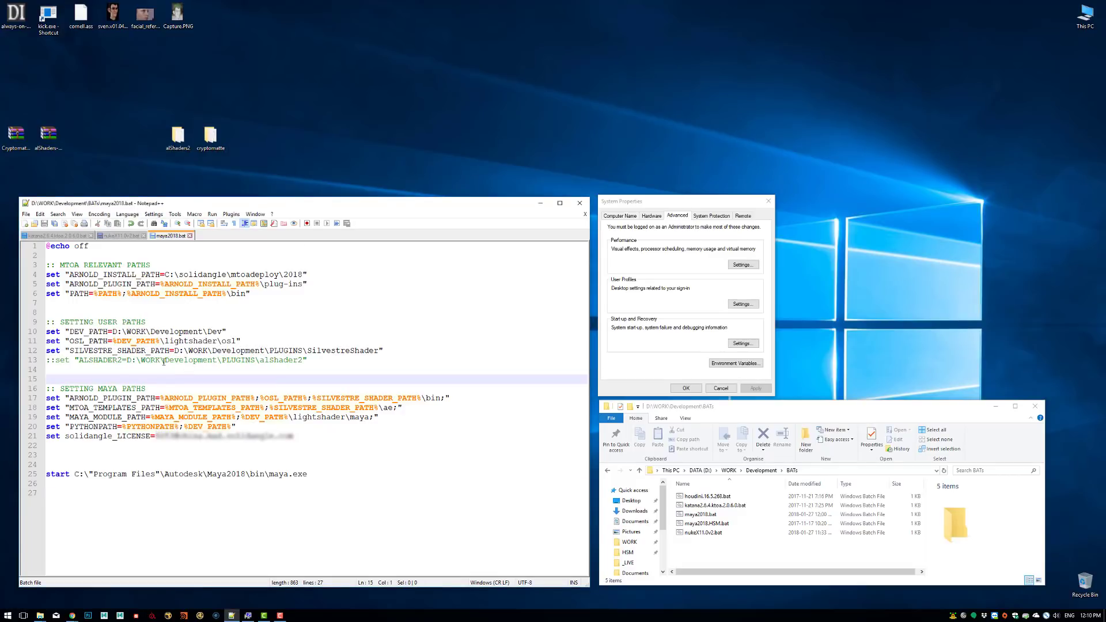
left_click(318, 362)
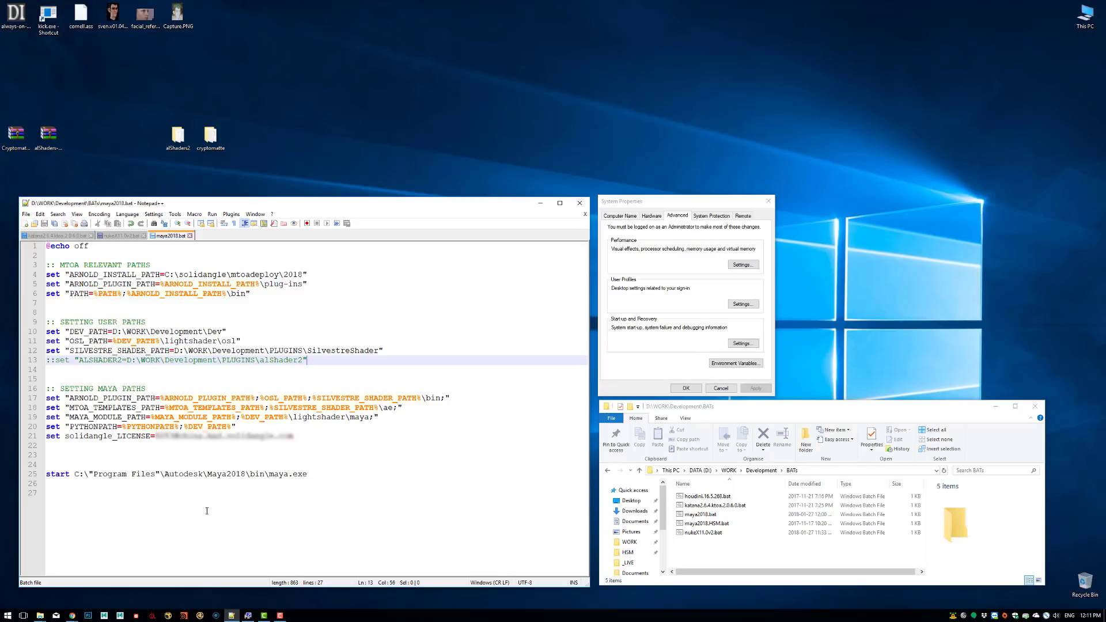
left_click(733, 410)
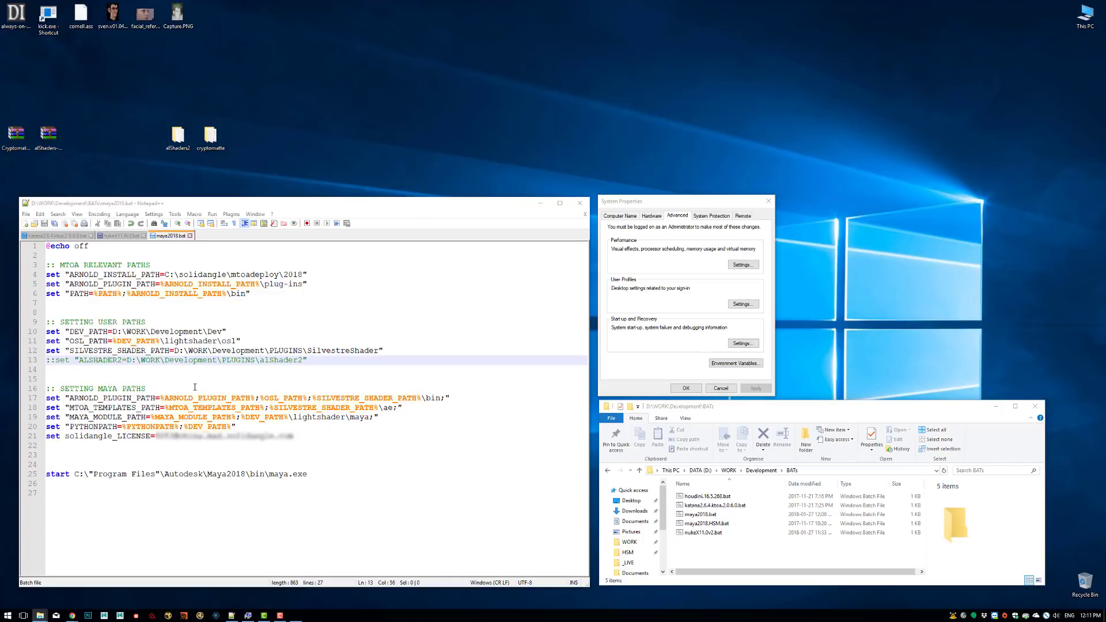
left_click(156, 358)
left_click(425, 353)
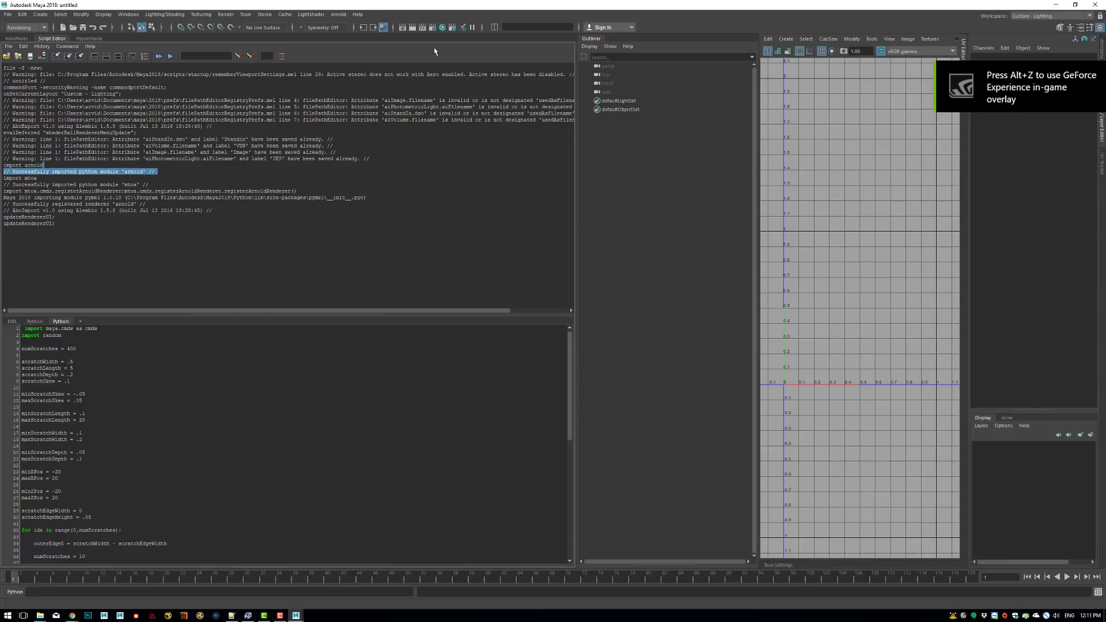
- Examine the Arnold output options in Maya's Render Settings, close them and try to close Maya
left_click(434, 27)
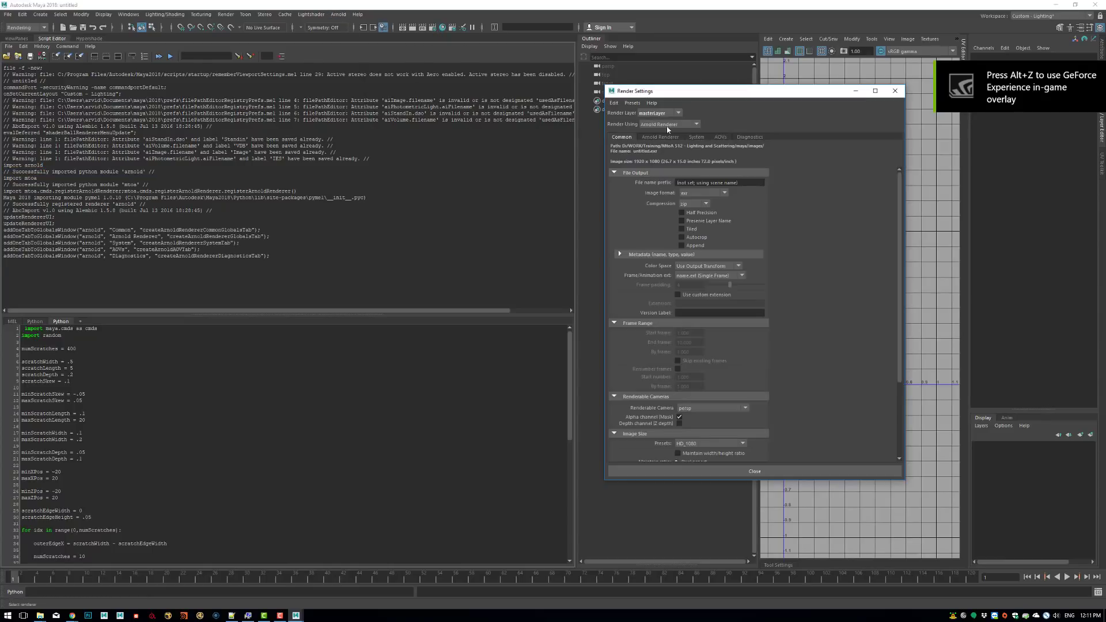
mouse_move(692, 184)
left_mouse_down()
mouse_move(694, 228)
mouse_move(696, 189)
left_mouse_up()
left_click(895, 90)
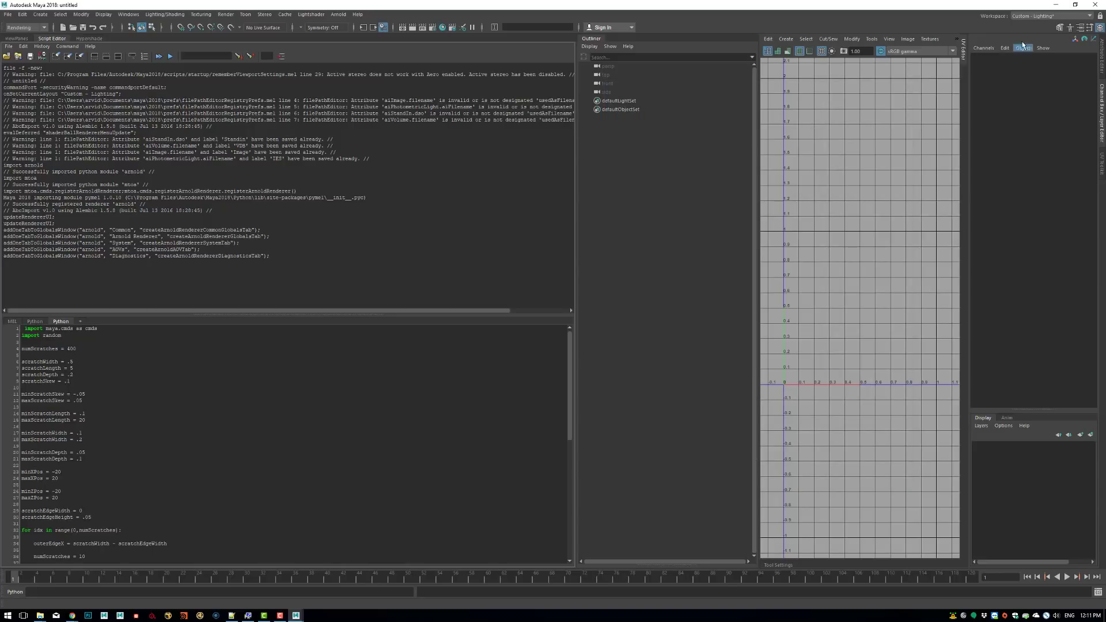
left_click(1095, 5)
left_click(553, 311)
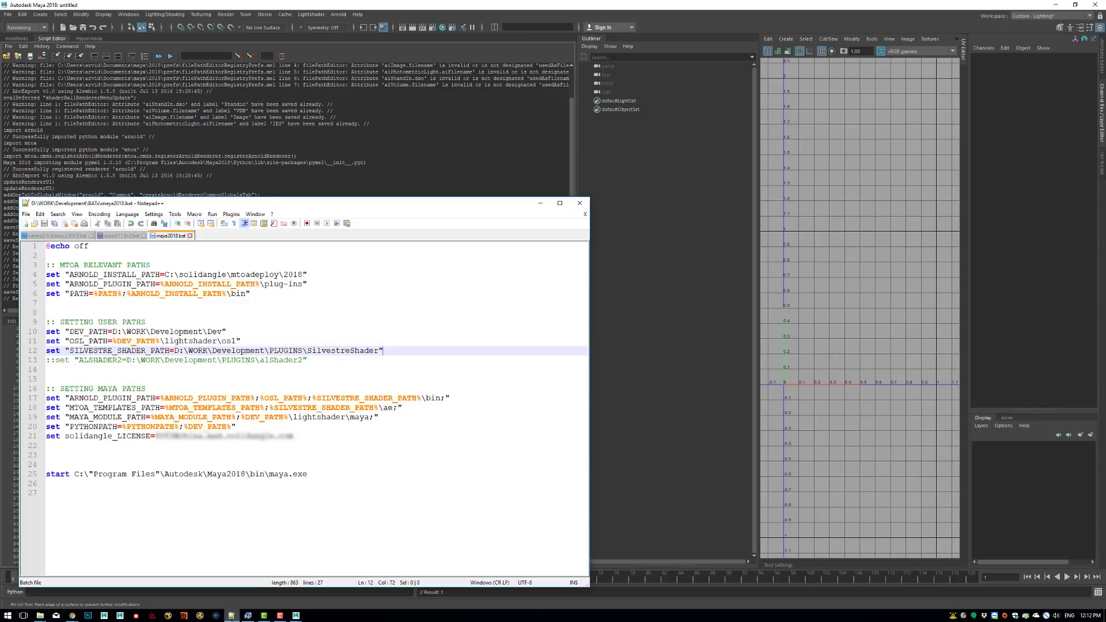
- Switch to Notepad++ and start a new line reading set "CRYPTO below the commented ALSHADER2 line
left_click(232, 615)
left_click(318, 365)
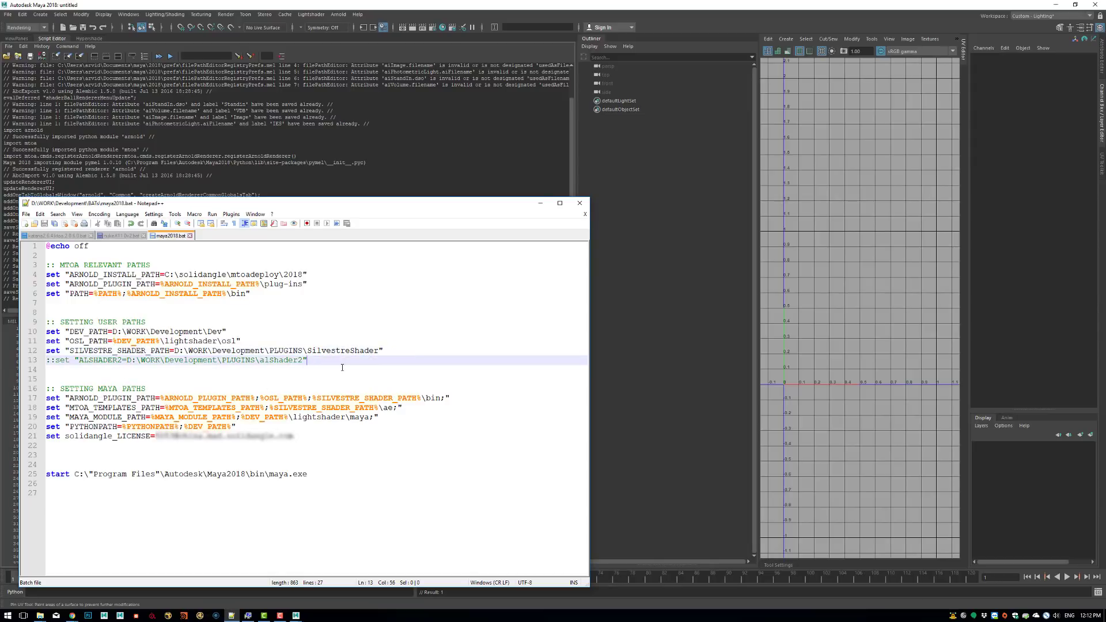
type("sd")
key("BackSpace")
key("BackSpace")
key("Return")
type("set \"")
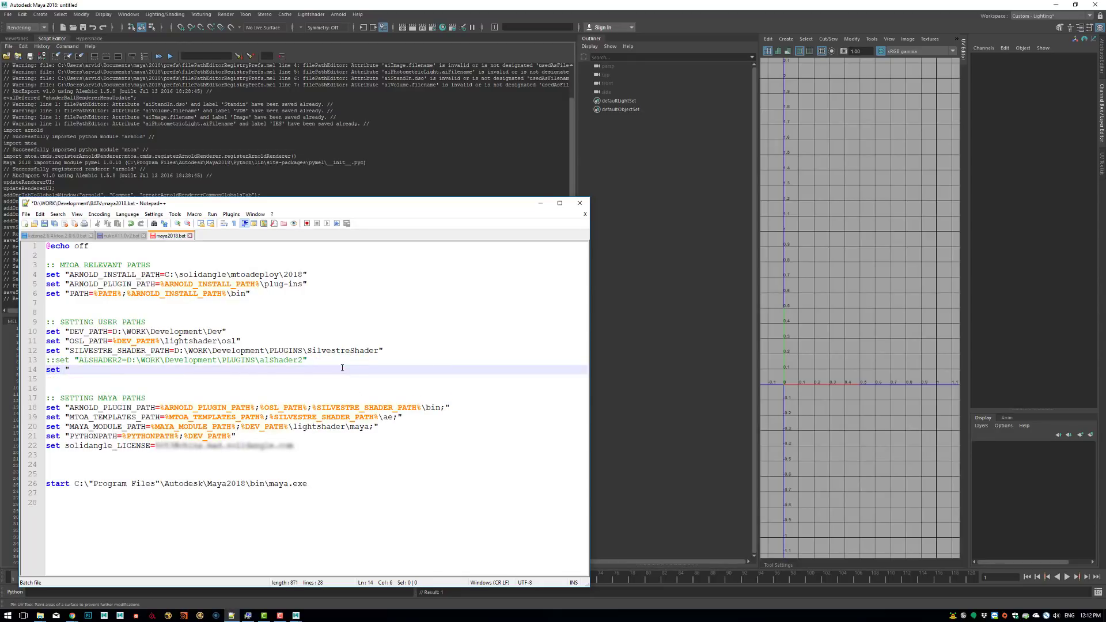
type("M")
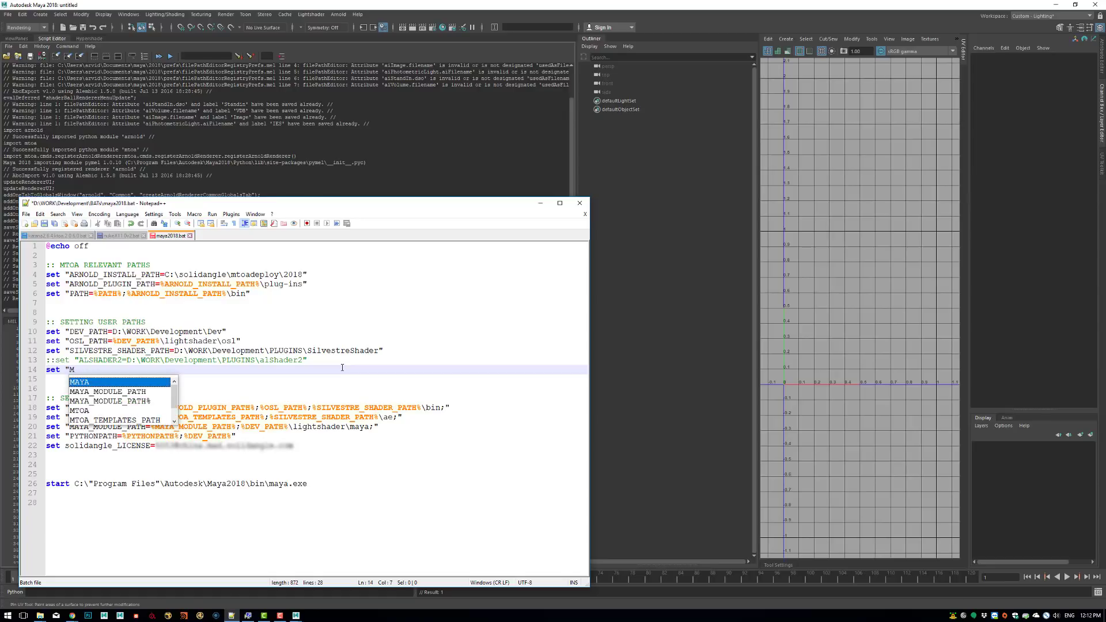
key("BackSpace")
type("CRYPTO")
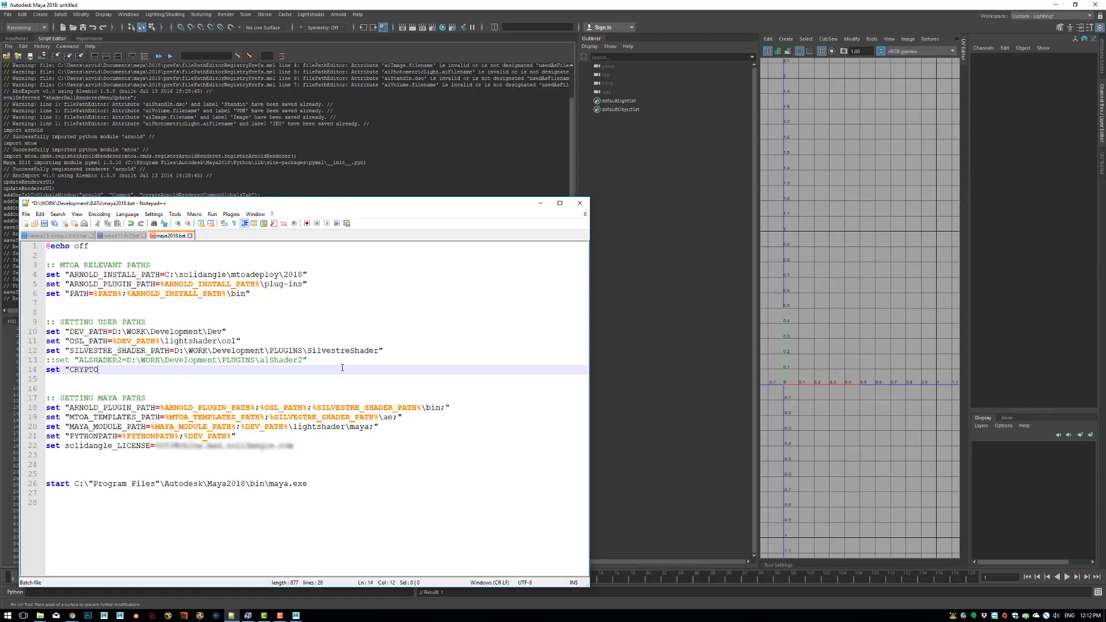
key("BackSpace")
- Replace the unfinished CRYPTO line with a copy of the DEV_PATH line and rename its variable to CRYPTO
left_click_drag(231, 332, 40, 332)
key("ctrl+c")
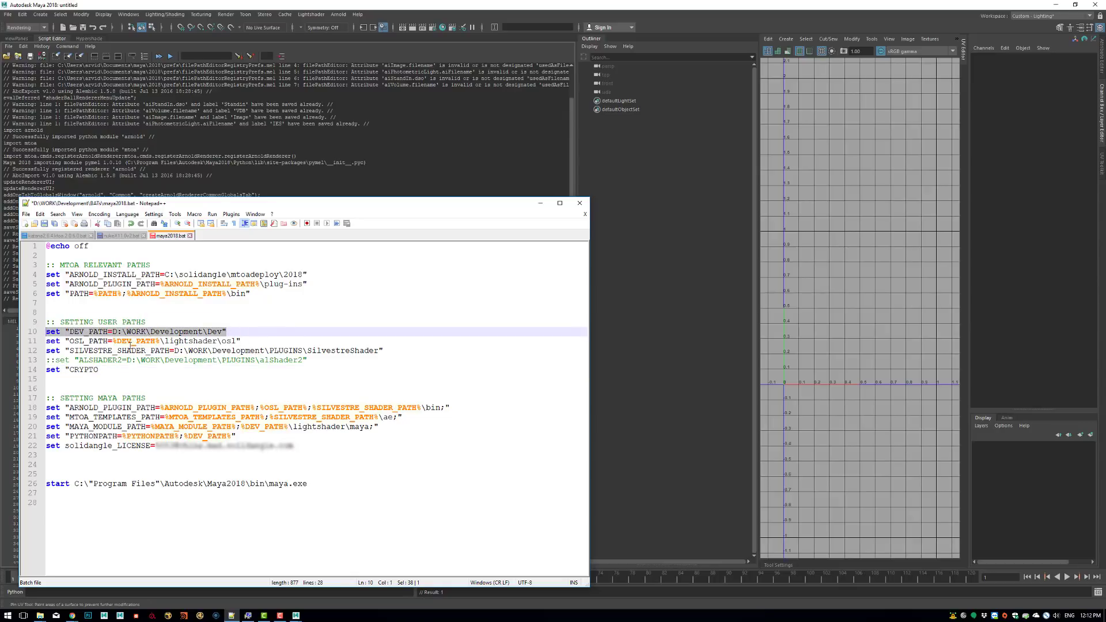
triple_click(95, 369)
key("ctrl+v")
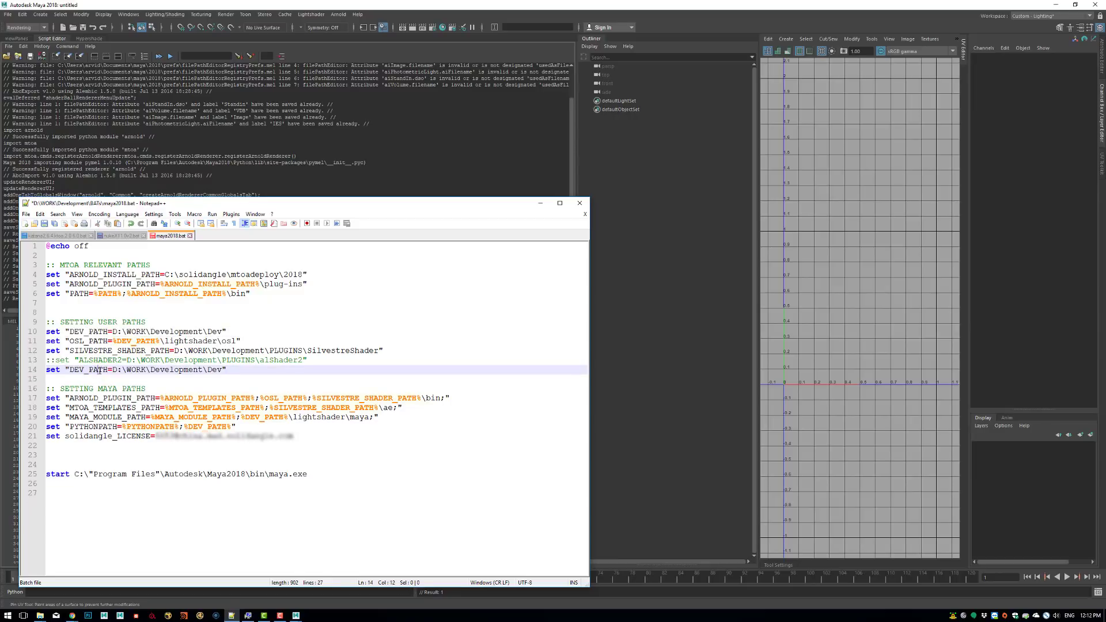
double_click(99, 369)
type("CRY")
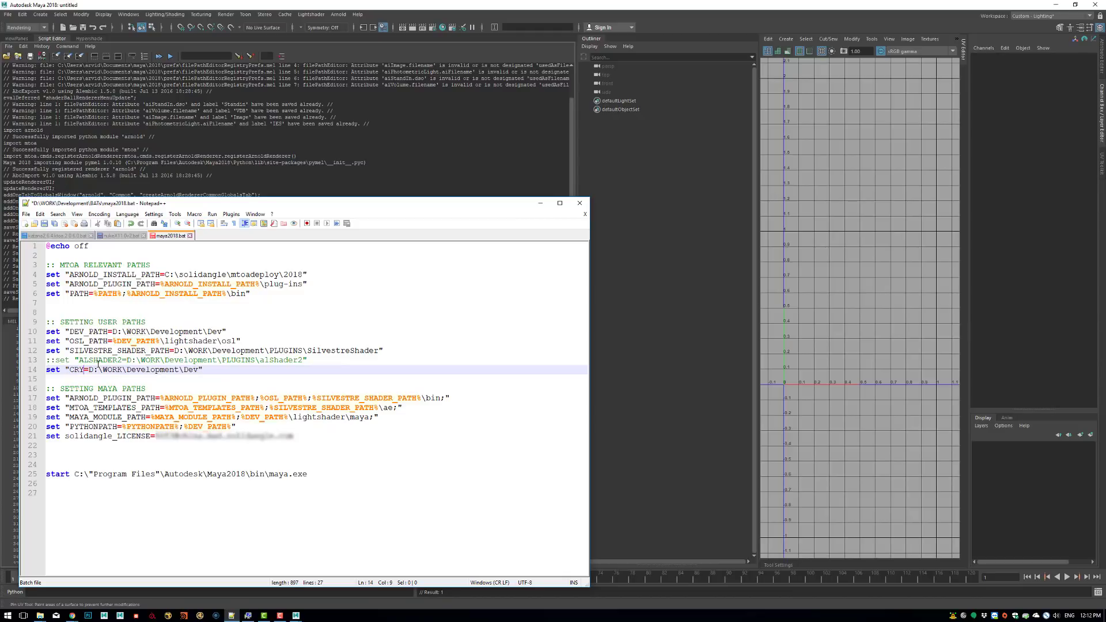
type("PTO")
- Append the %CRYPTO% variable to the end of the MTOA_TEMPLATES_PATH value
double_click(87, 370)
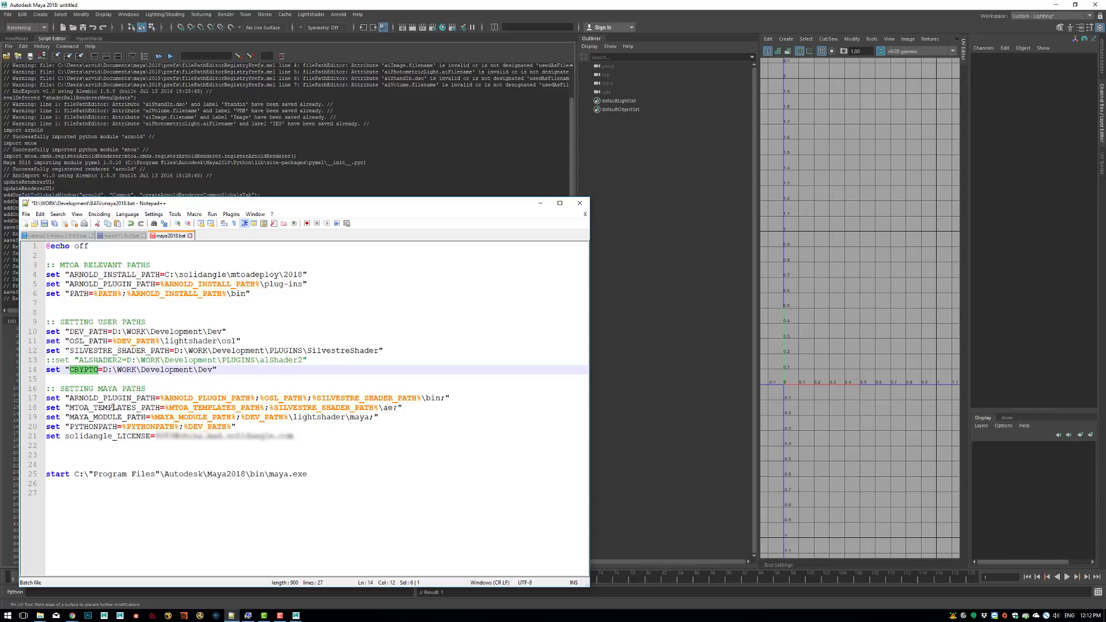
left_click_drag(103, 381, 106, 399)
left_click(104, 444)
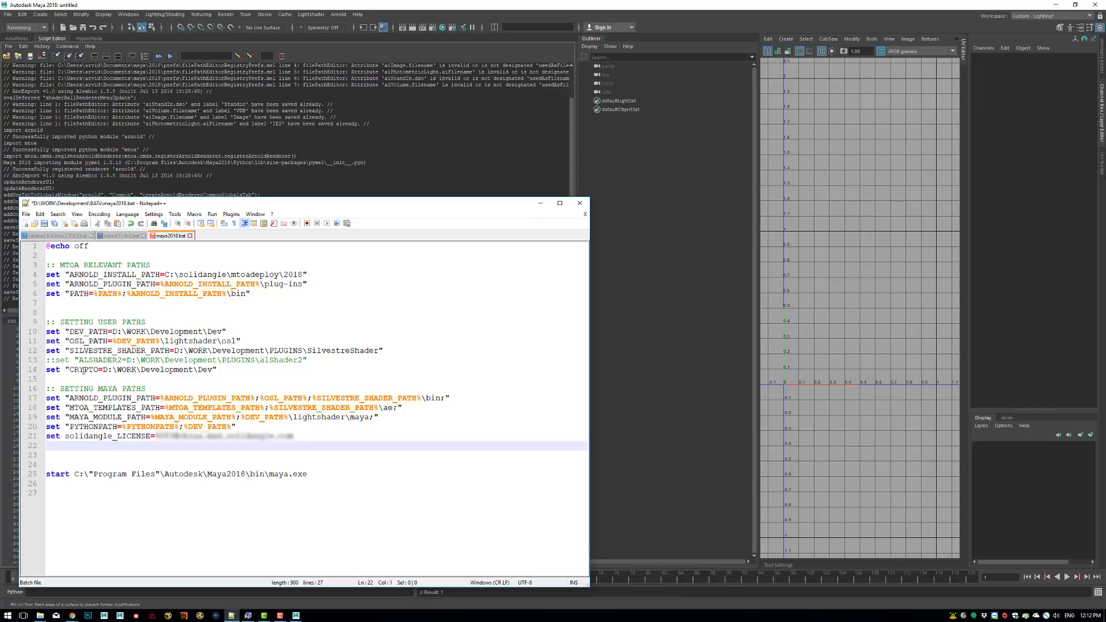
double_click(83, 370)
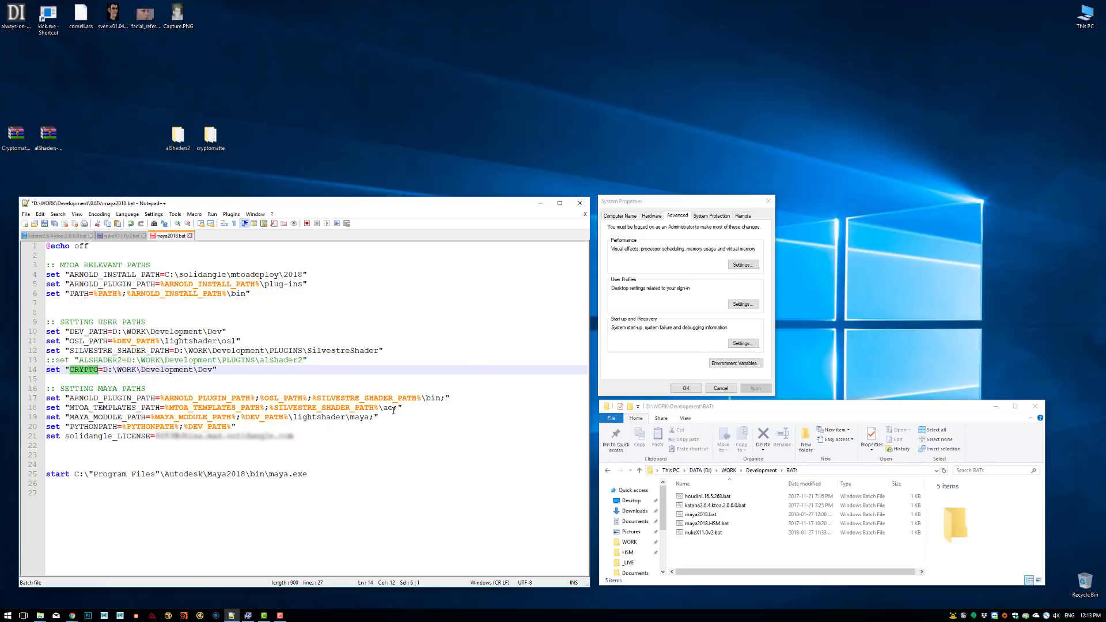
left_click(393, 410)
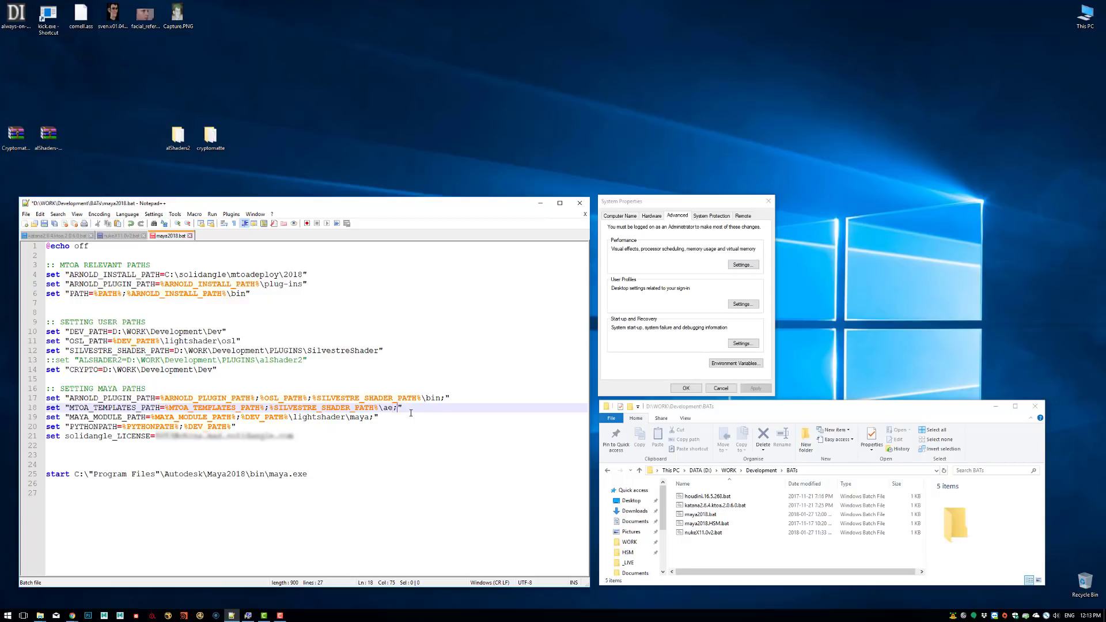
type(";%CRYPTO%")
- Check the ae subfolder in the desktop alShaders2 folder and complete the template path's %CRYPTO% entry with \ae;
double_click(178, 136)
double_click(397, 148)
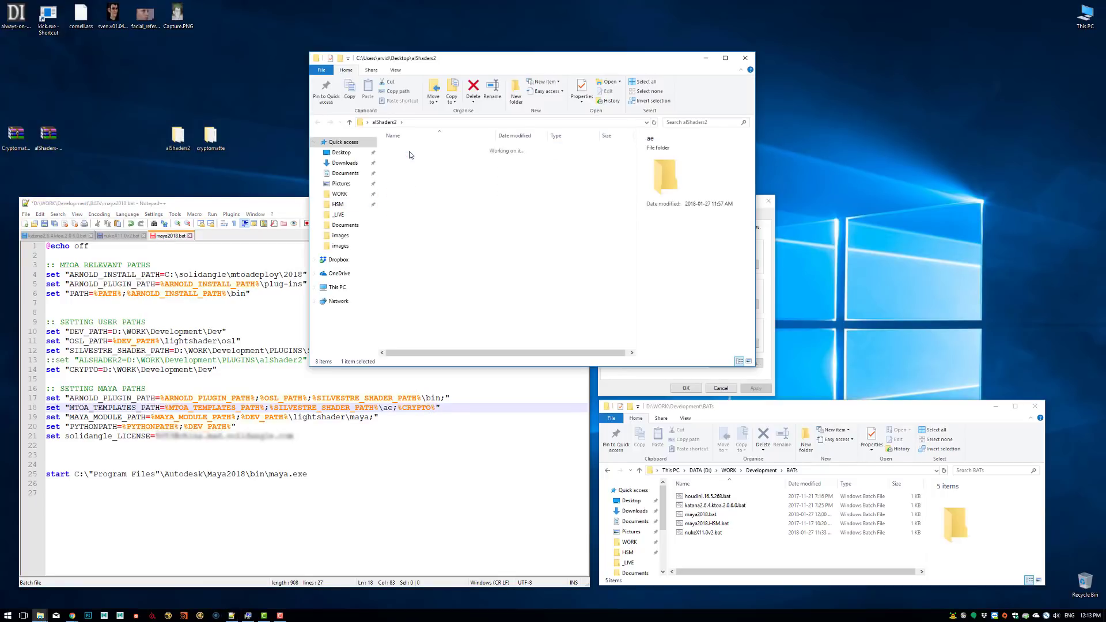
left_click(745, 58)
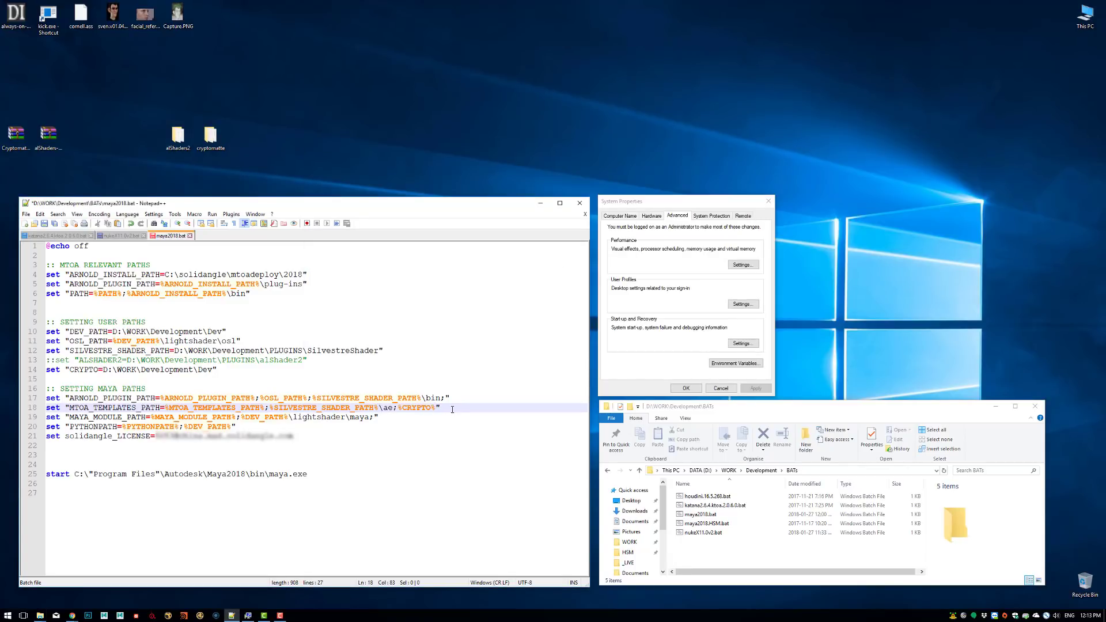
type("\\ae")
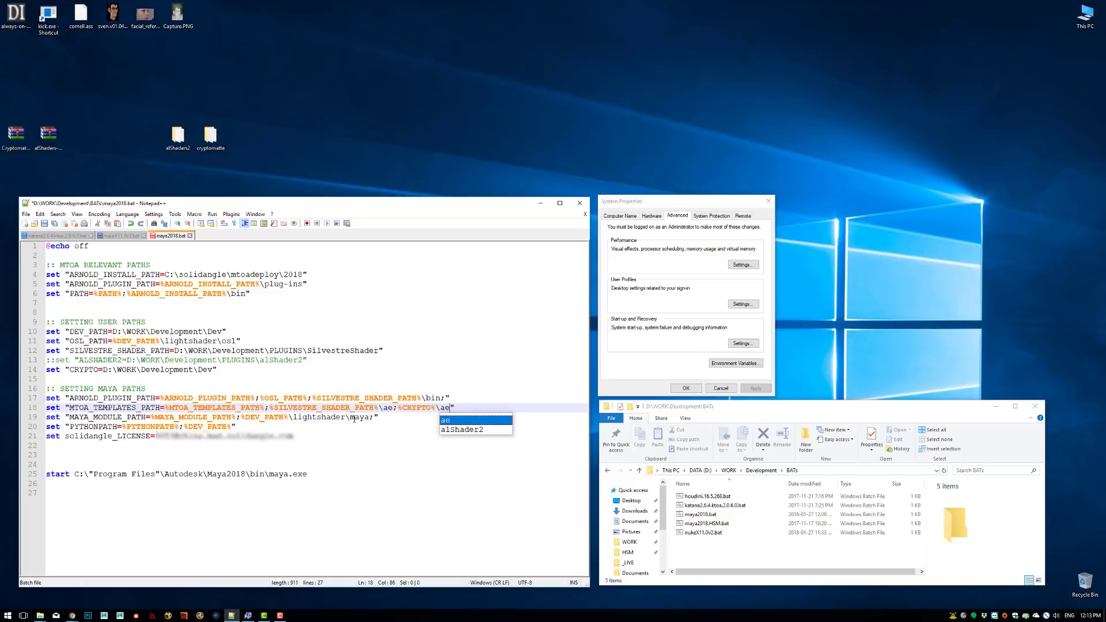
left_click(352, 417)
left_click(451, 408)
type(";")
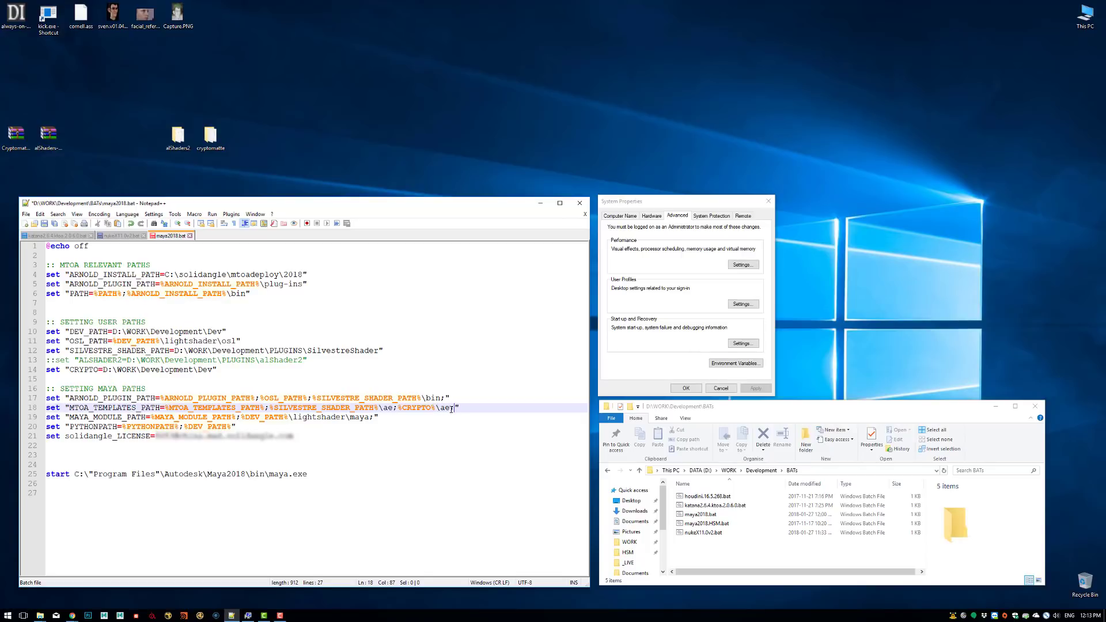
- Copy the %CRYPTO%\ae; entry to the end of ARNOLD_PLUGIN_PATH and change its subfolder to bin
mouse_move(453, 408)
left_mouse_down()
mouse_move(394, 408)
mouse_move(454, 413)
left_mouse_up()
left_click(400, 408)
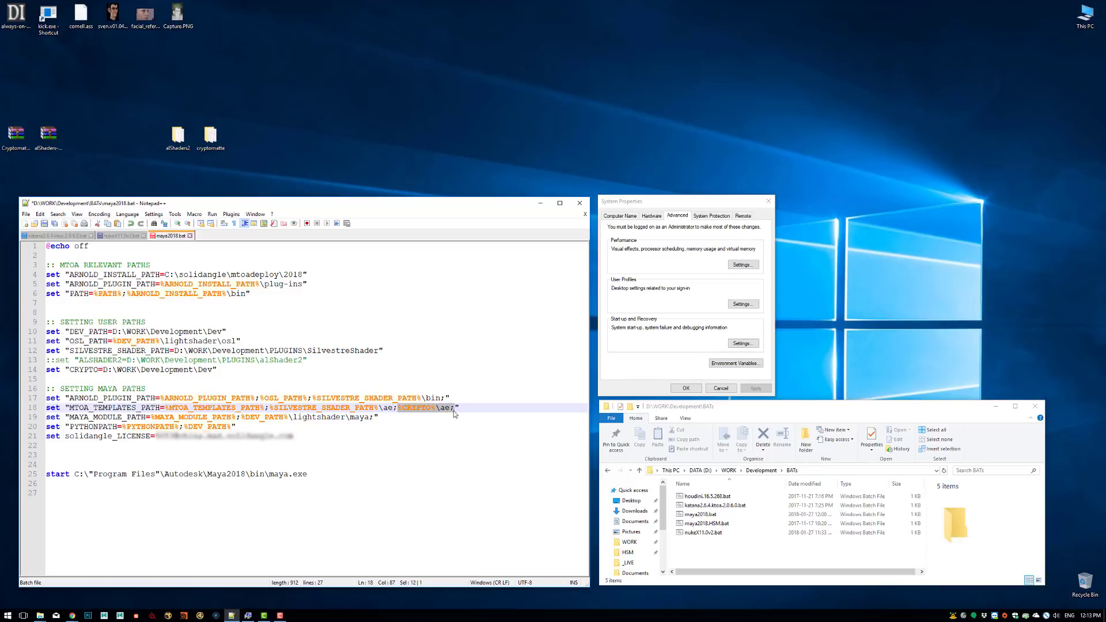
key("ctrl+c")
left_click(447, 398)
key("ctrl+v")
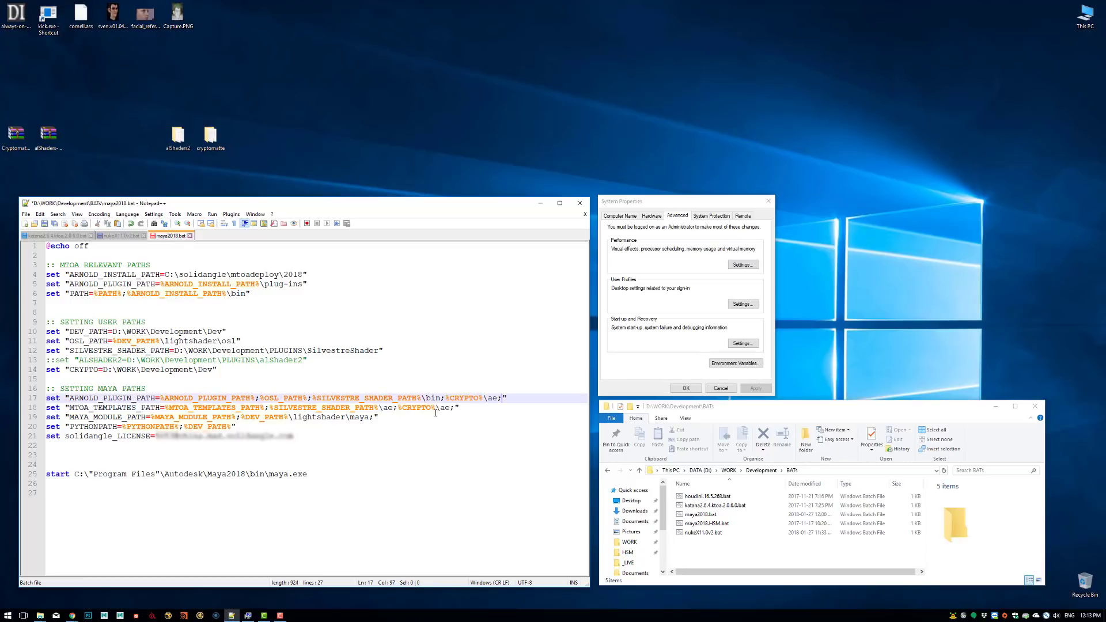
double_click(491, 398)
type("bin")
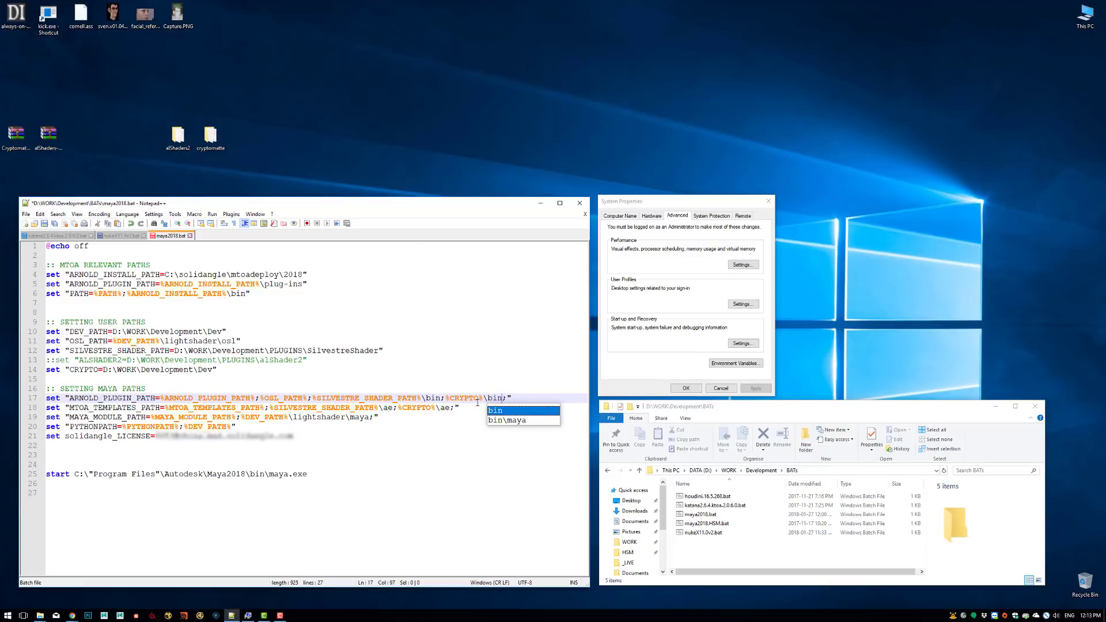
left_click(440, 343)
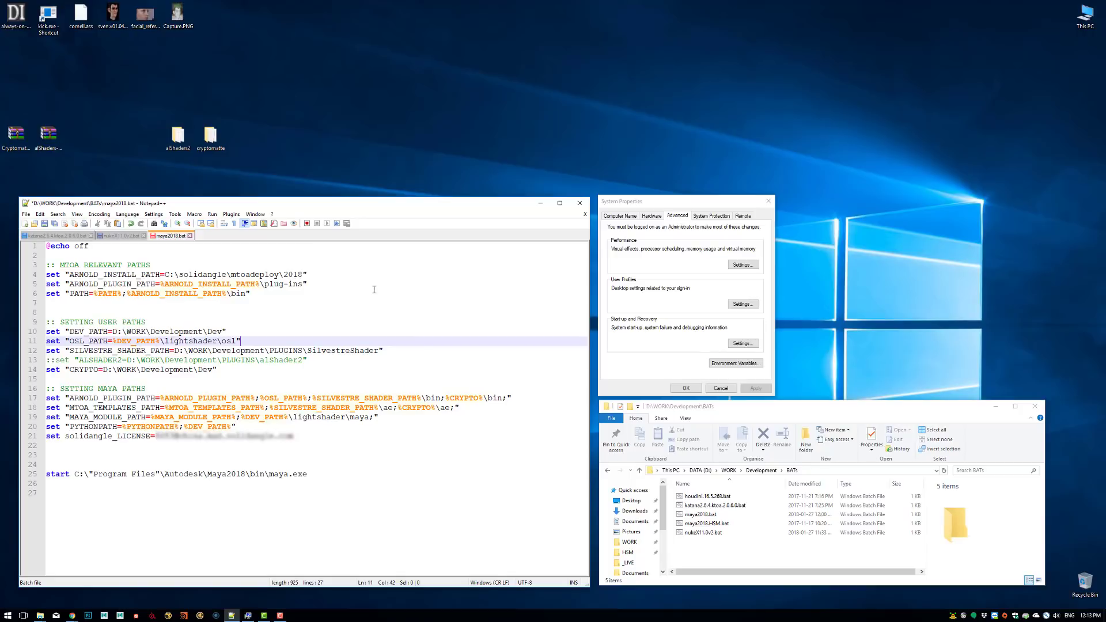
- Check the bin subfolder of the desktop alShaders2 folder, close it and save maya2018.bat
left_click(178, 142)
double_click(178, 141)
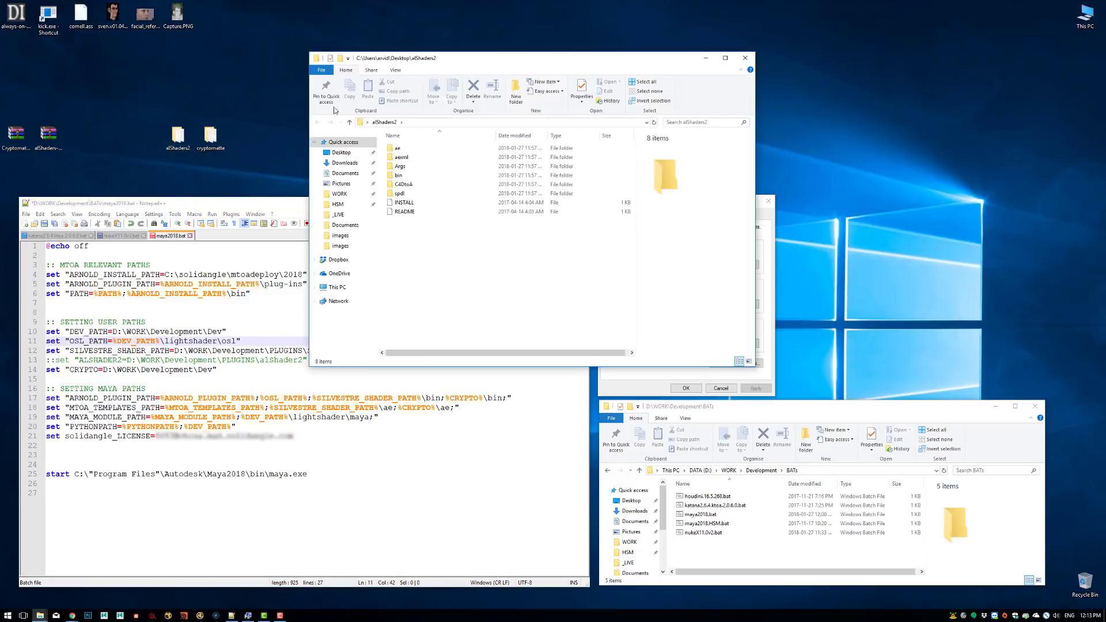
left_click(420, 176)
double_click(420, 176)
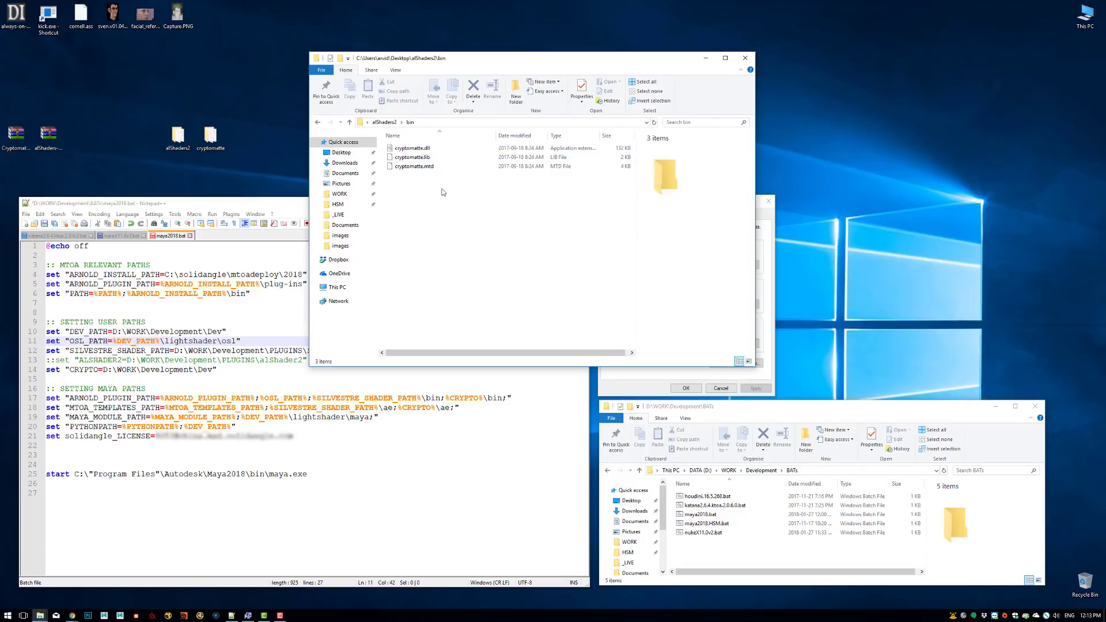
left_click(744, 59)
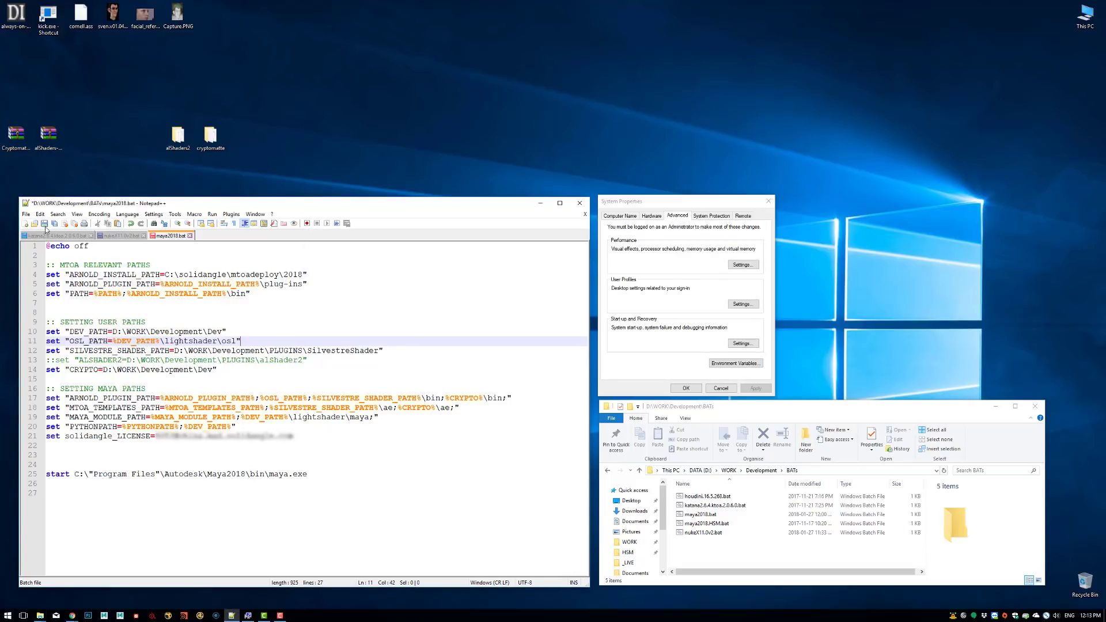
left_click(436, 426)
key("ctrl+s")
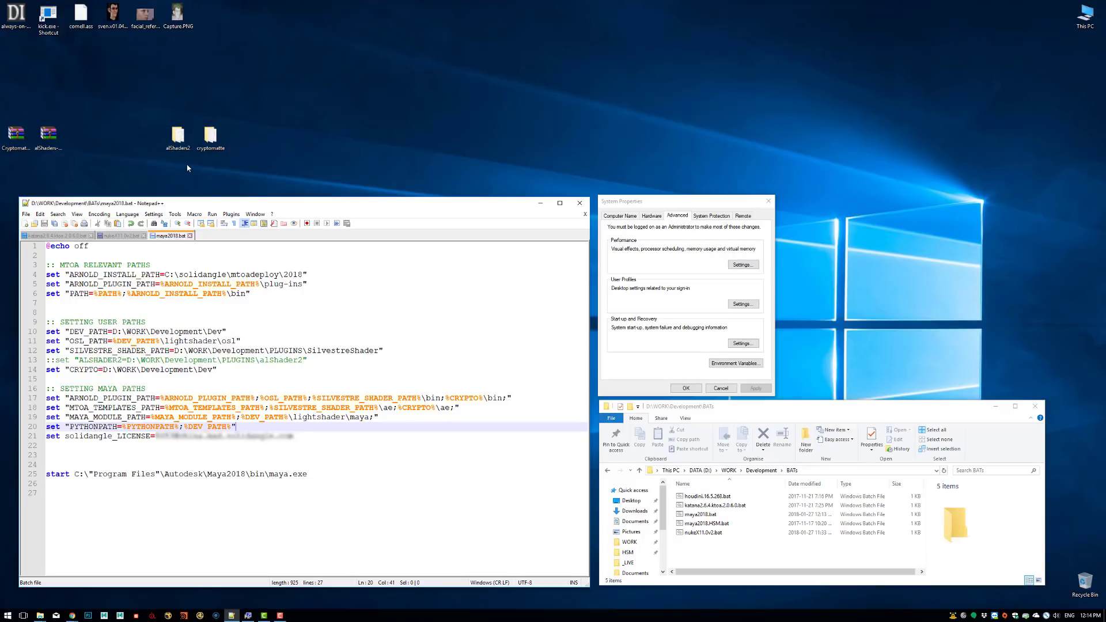
- Replace the CRYPTO value in maya2018.bat with the path copied from the desktop alShaders2 folder and save the file
left_click(178, 140)
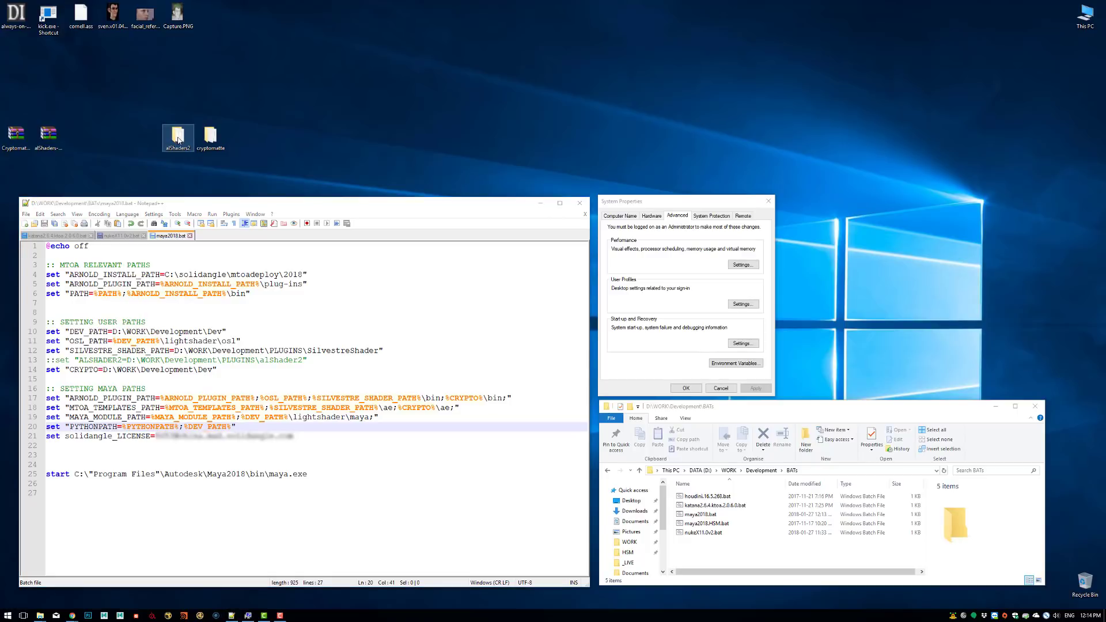
double_click(179, 140)
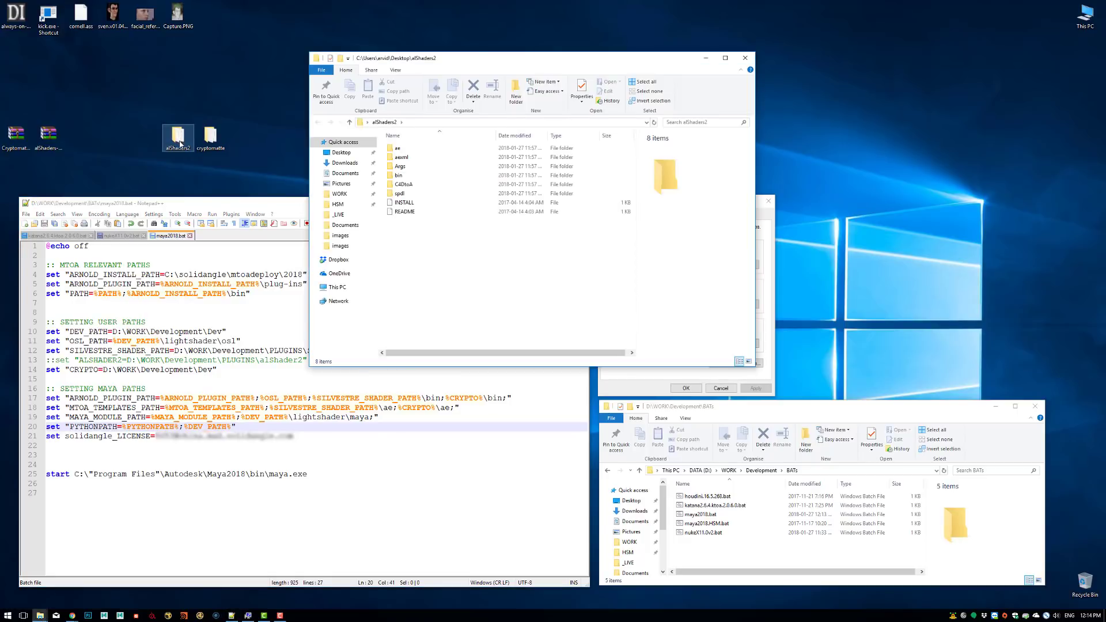
left_click(416, 123)
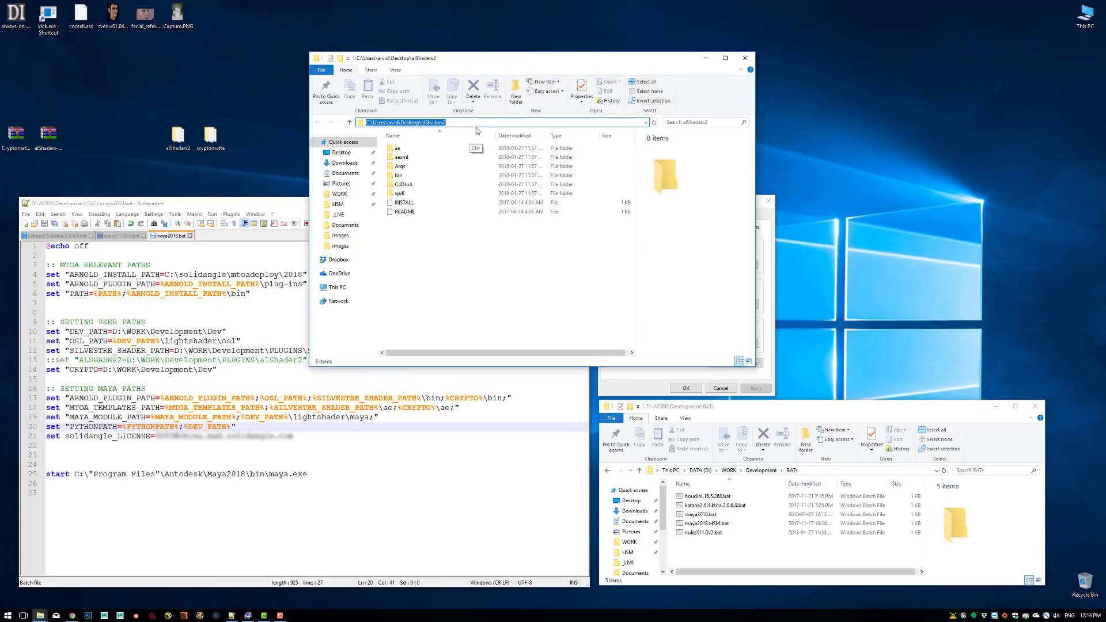
key("ctrl+c")
left_click(217, 370)
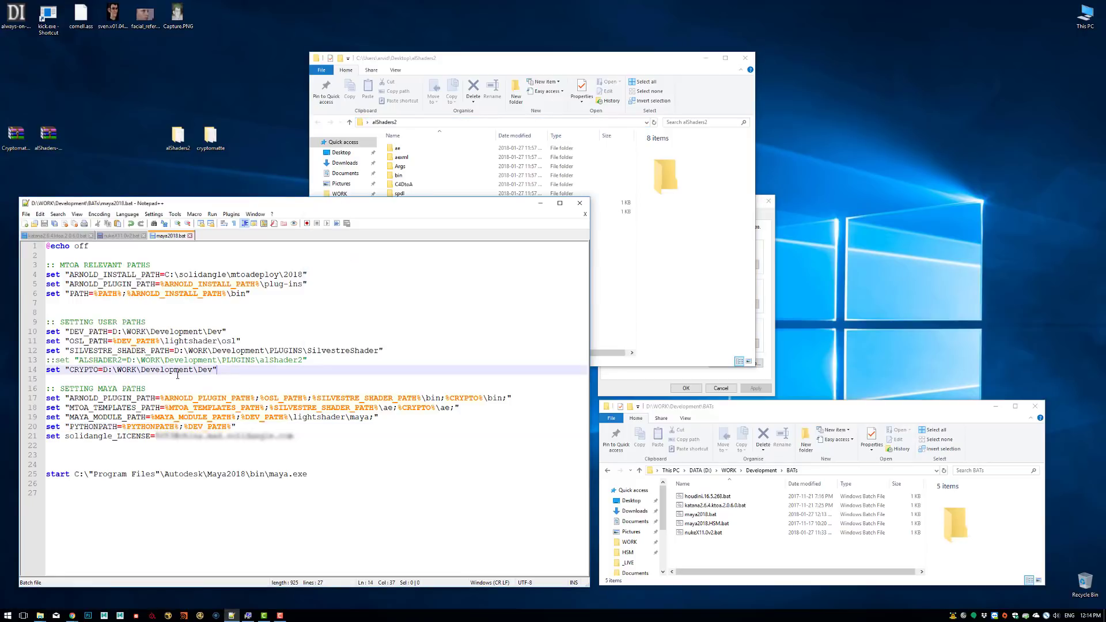
left_click_drag(210, 371, 102, 372)
key("ctrl+v")
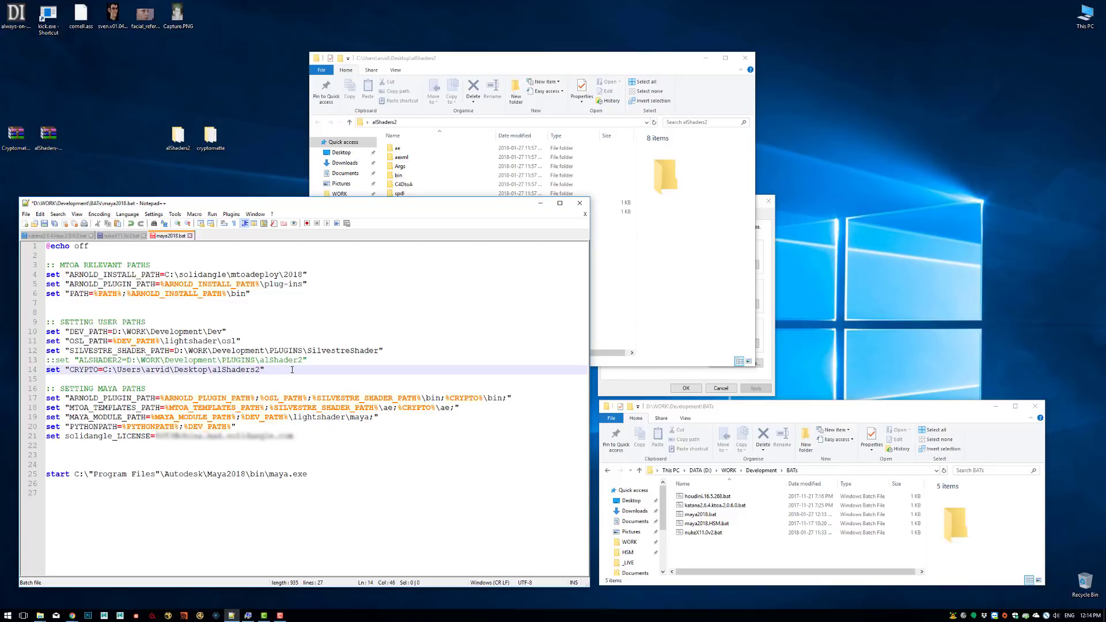
key("ctrl+s")
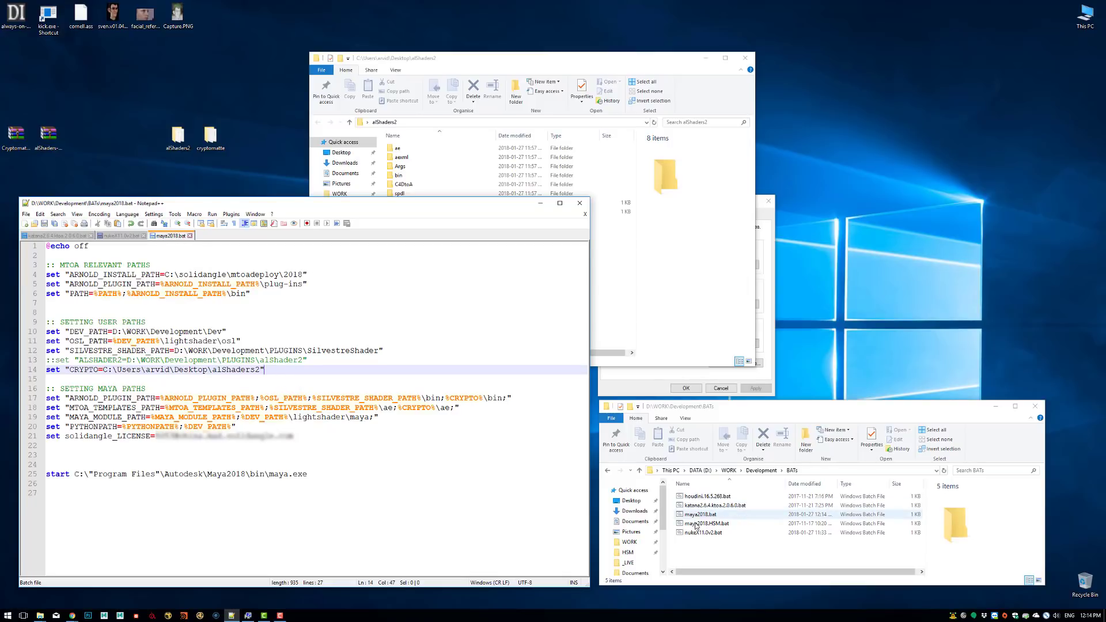
- Launch Maya through maya2018.bat and open the AOV settings of the Arnold renderer
left_click(765, 416)
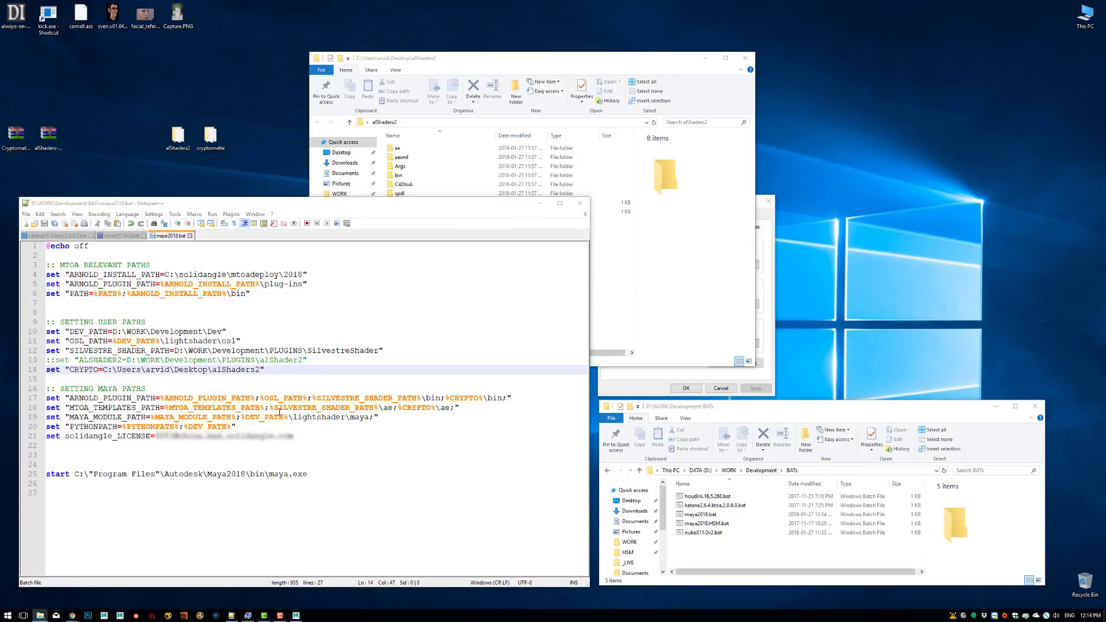
left_click_drag(57, 501, 48, 306)
left_click(329, 372)
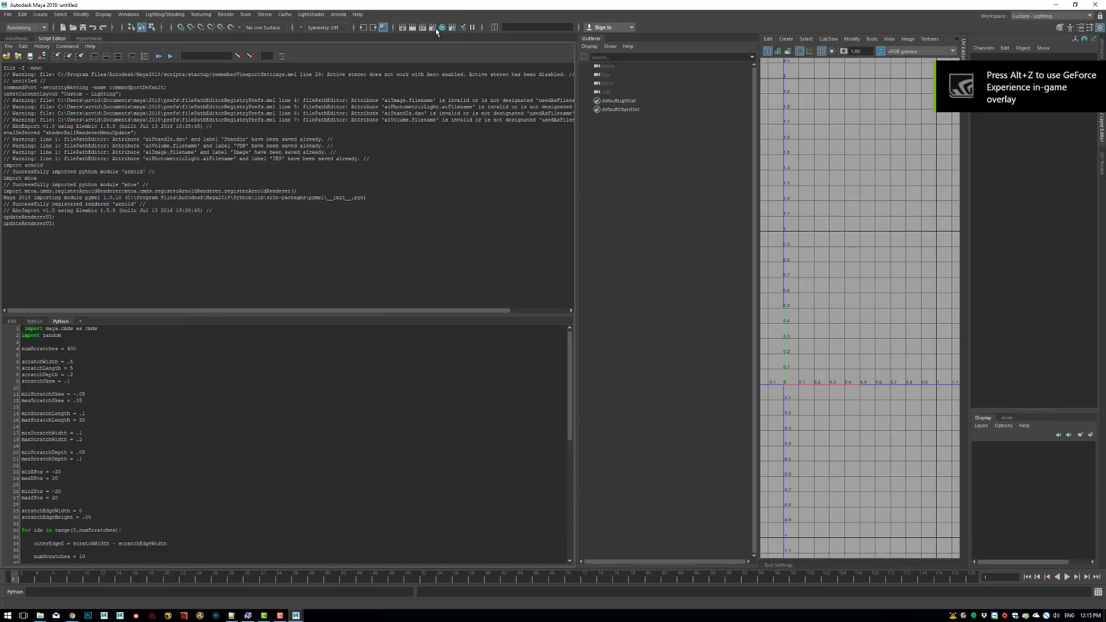
left_click(435, 30)
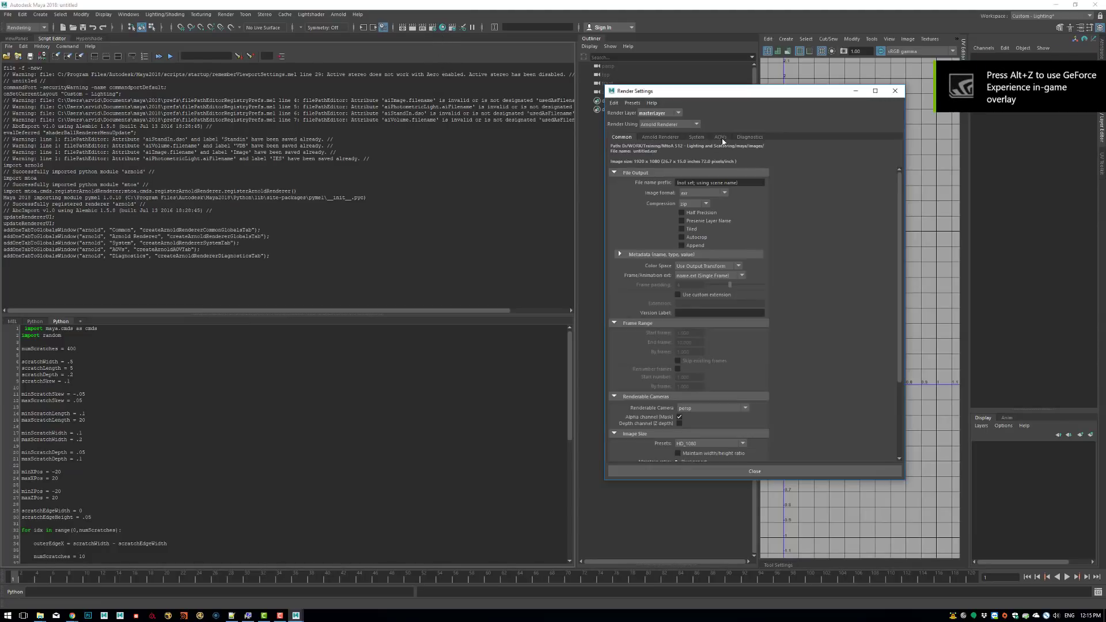
left_click(722, 138)
- Add the available AOVs crypto_asset, crypto_material and crypto_object to the active AOVs
left_click_drag(692, 183, 652, 231)
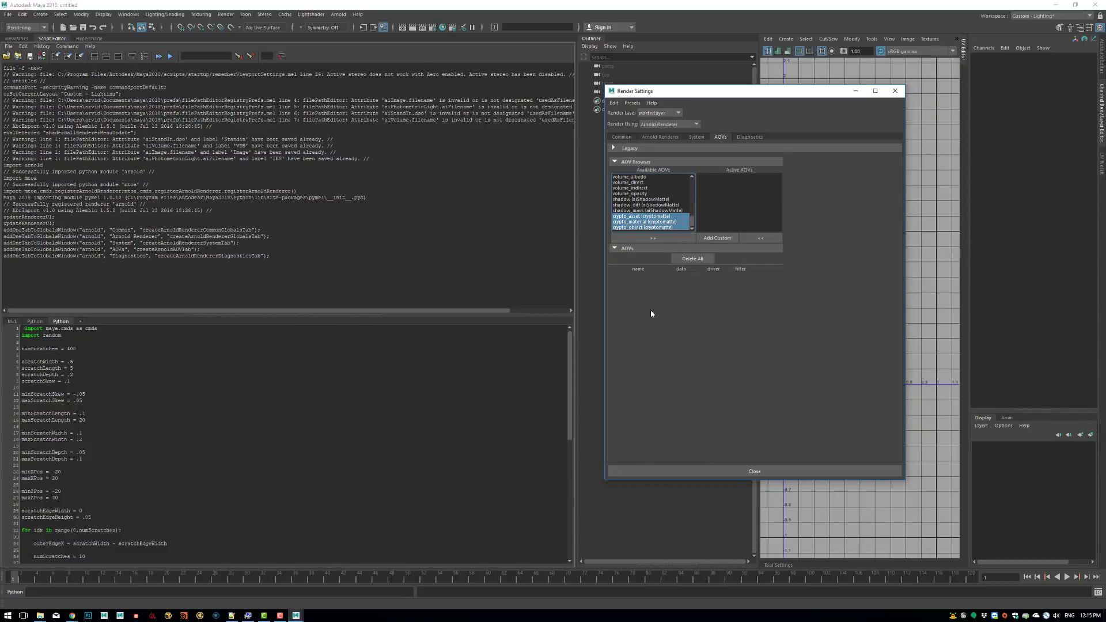
left_click(655, 228)
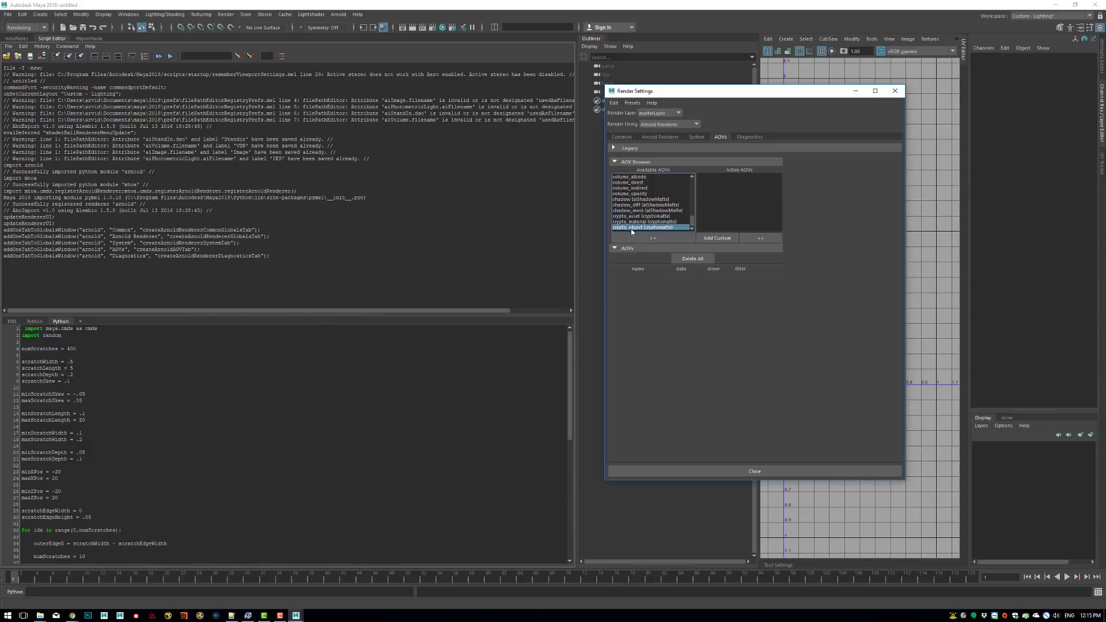
left_click(657, 222)
left_click_drag(646, 217, 648, 227)
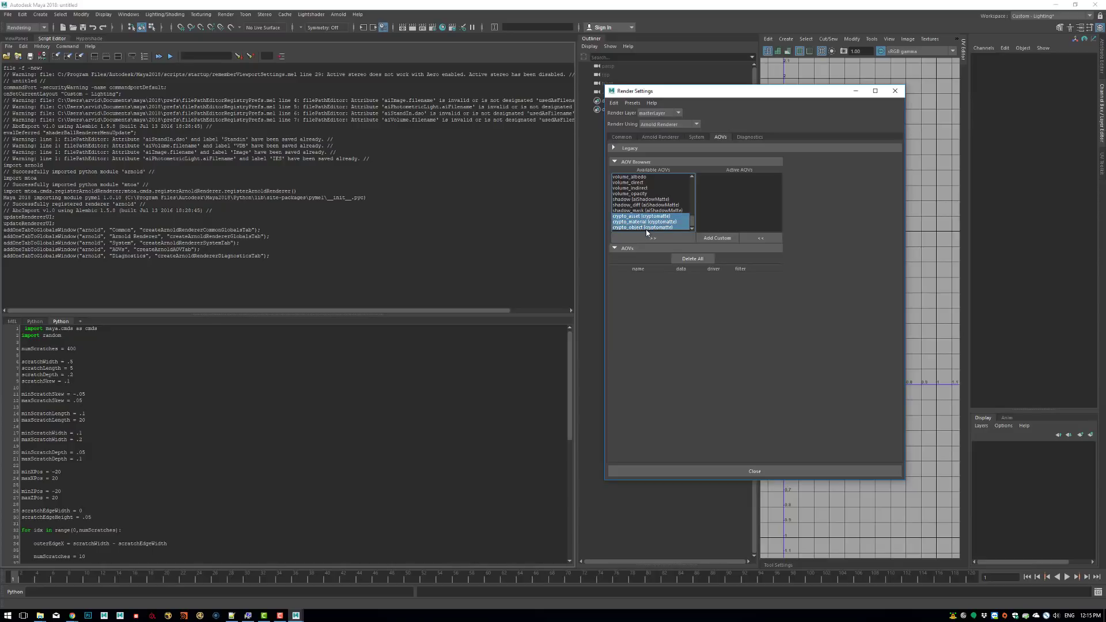
left_click(662, 238)
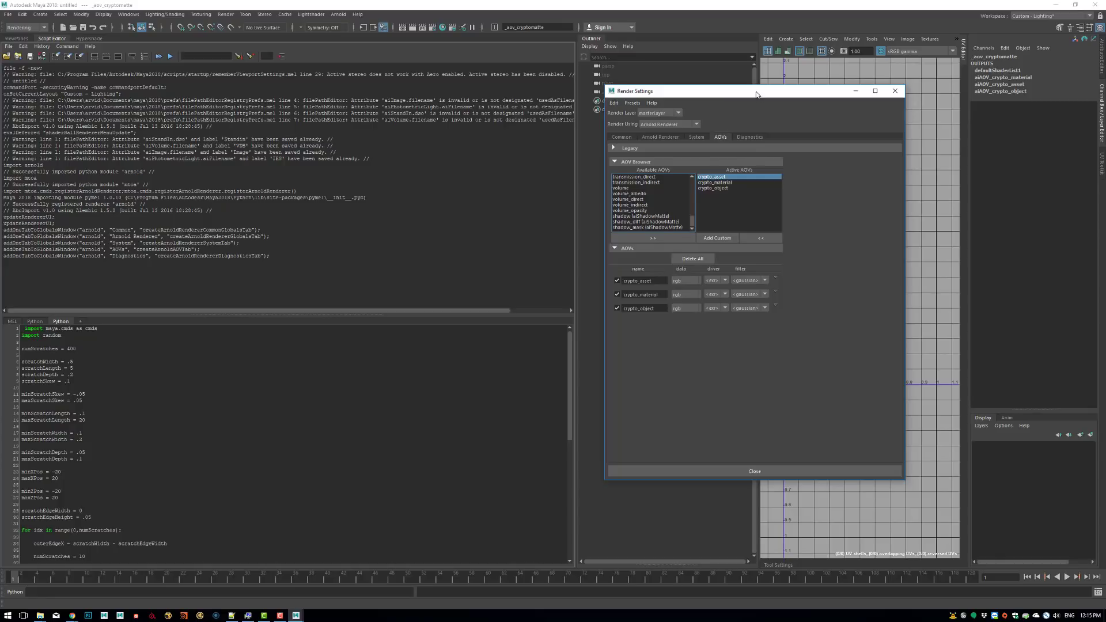
- Close the render settings and quit Maya without saving the untitled scene
key("alt+F4")
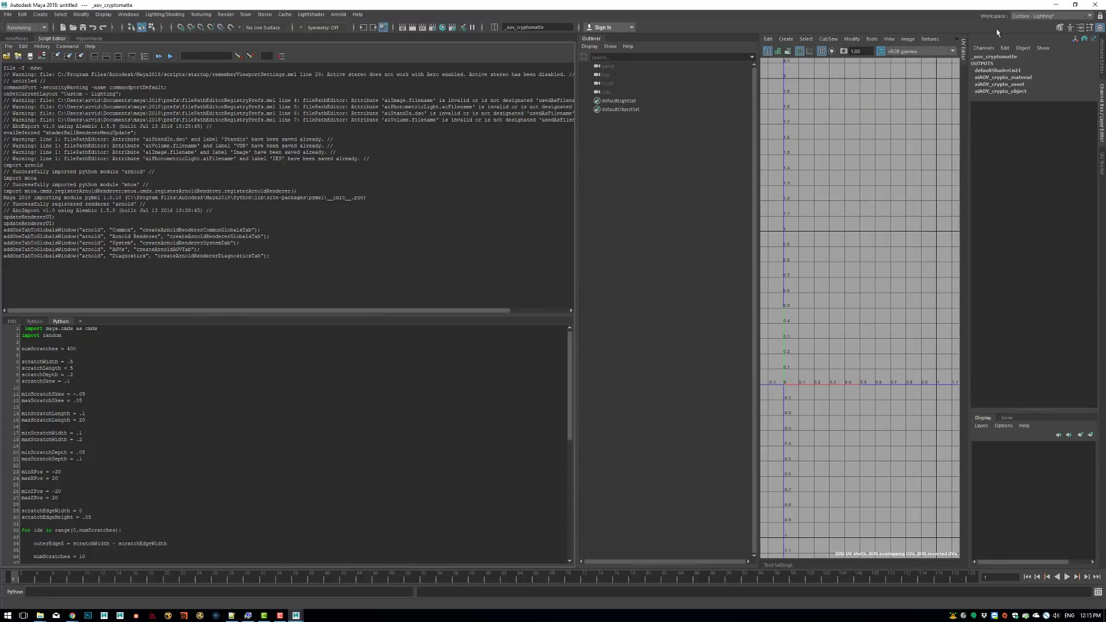
left_click(1096, 5)
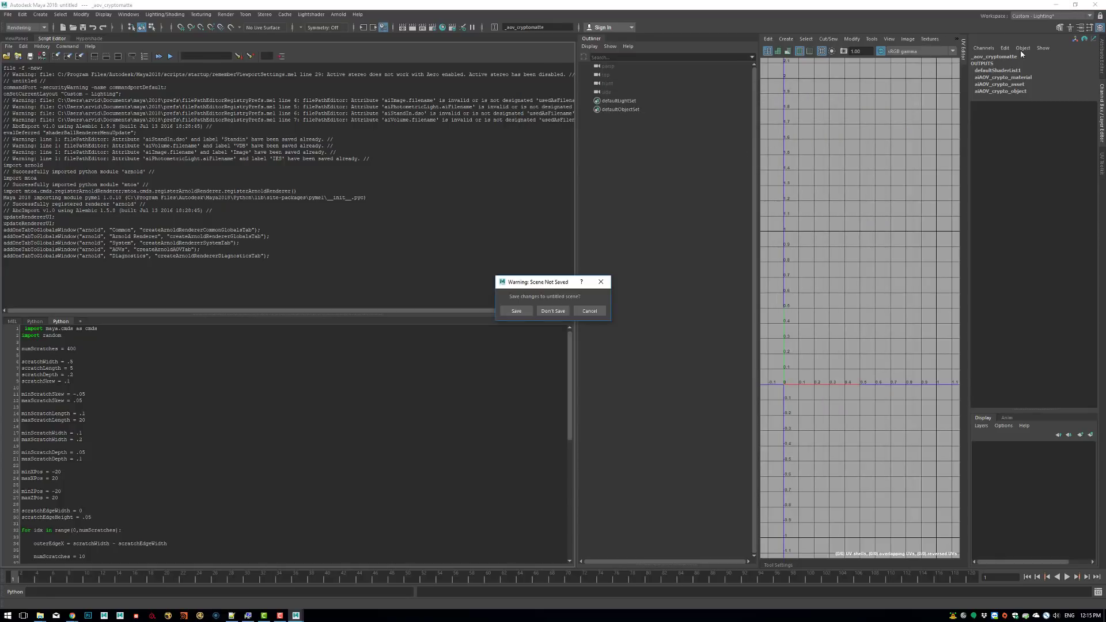
left_click(553, 312)
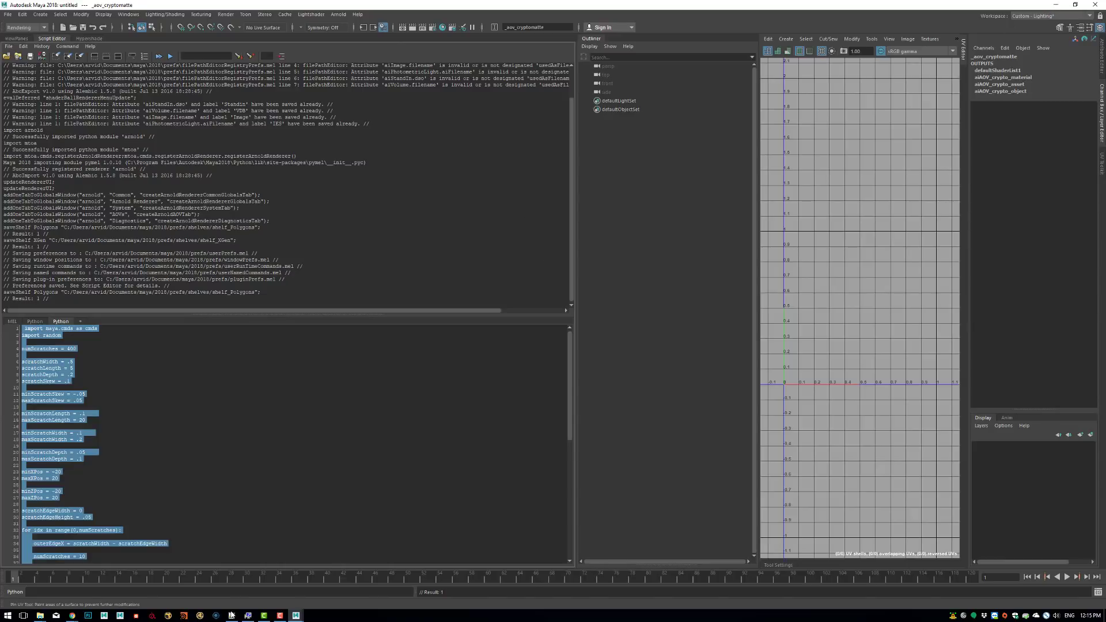
- Open the Windows Environment Variables dialog, enlarge it and place it beside the maya2018.bat text
left_click(248, 615)
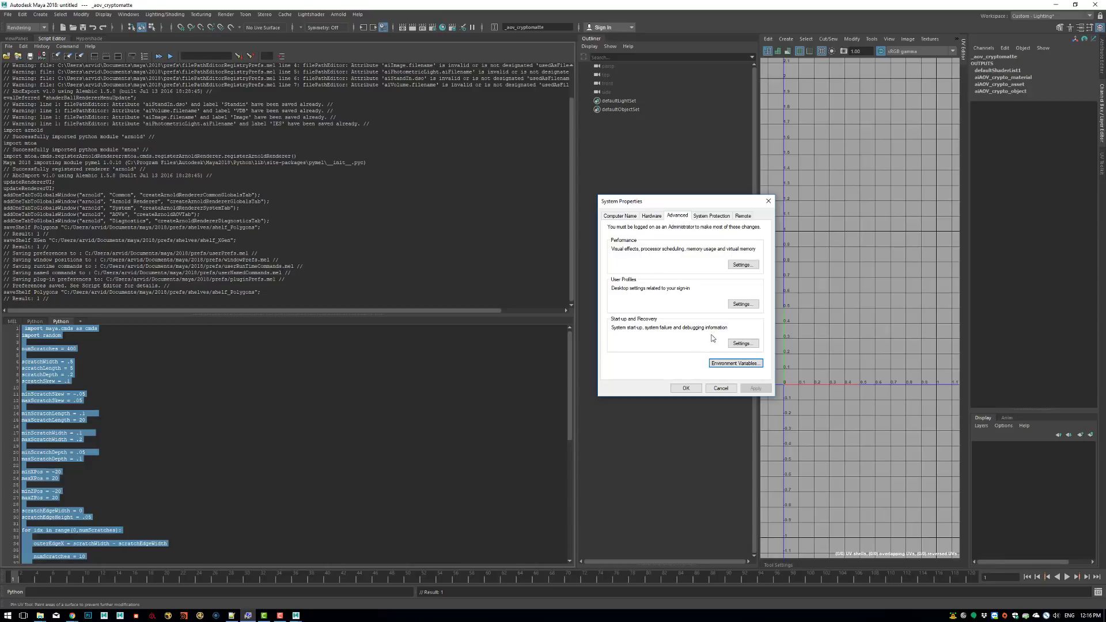
left_click(727, 364)
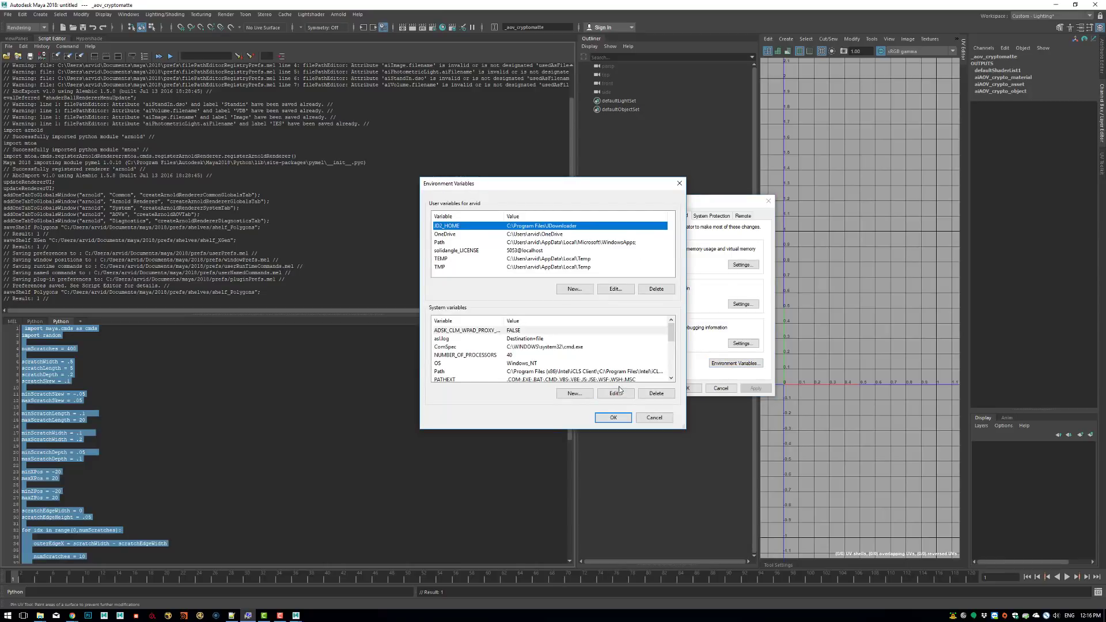
left_click_drag(539, 185, 608, 141)
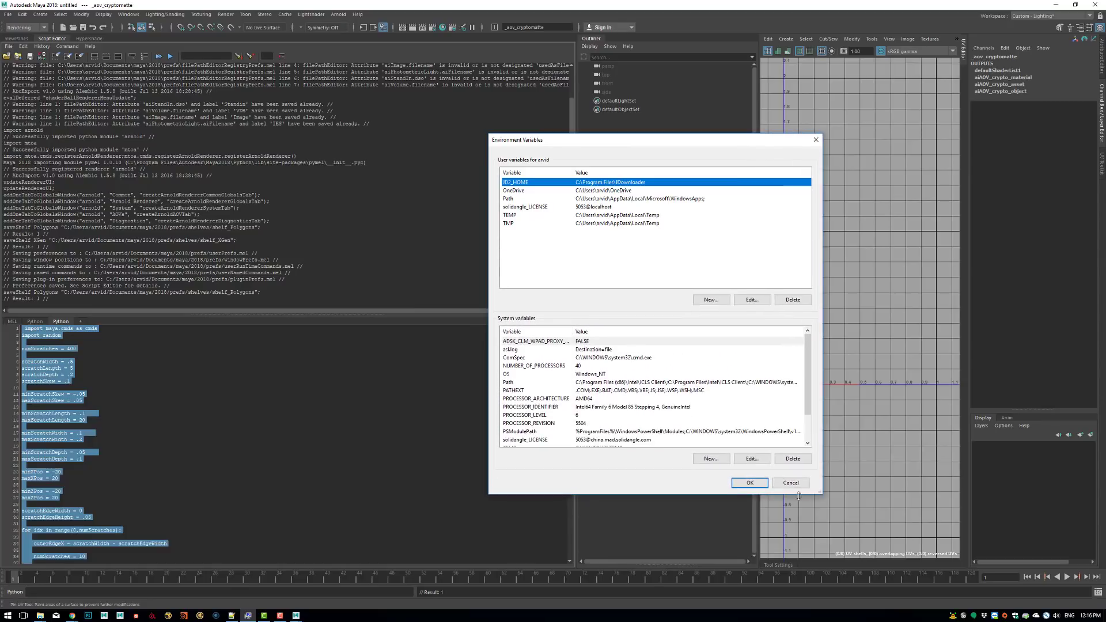
left_click(231, 615)
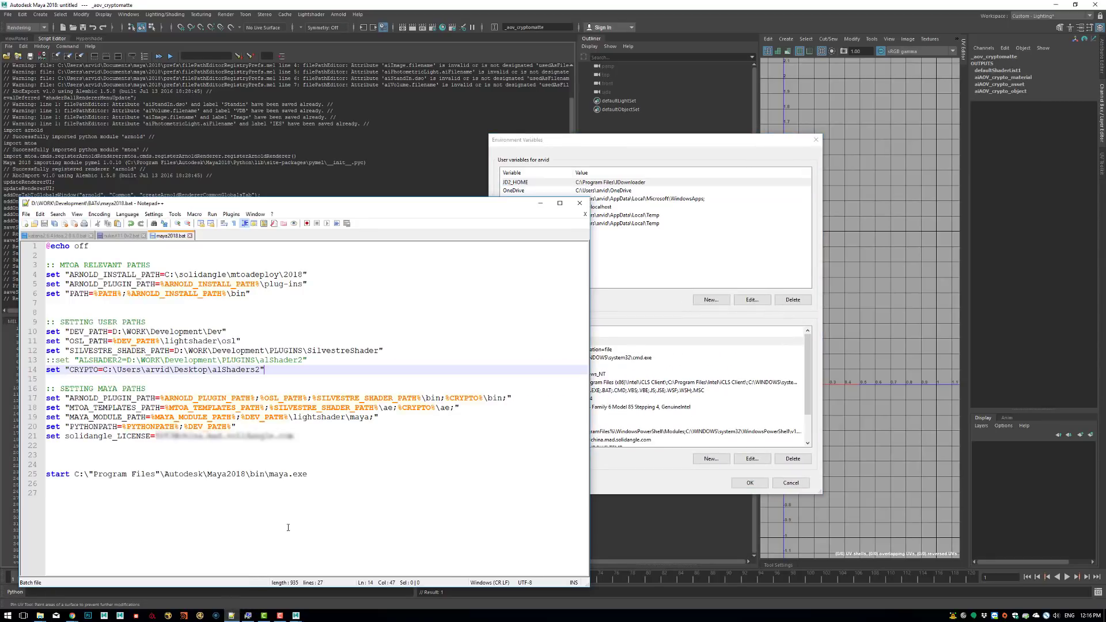
left_click_drag(662, 140, 788, 143)
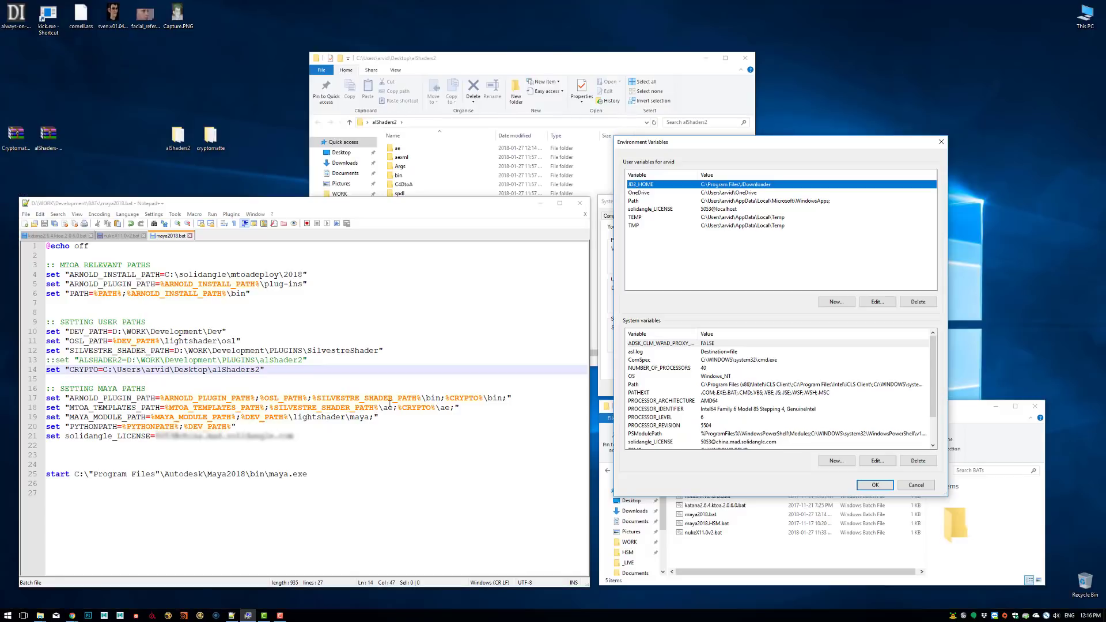
- Start a new system variable named MTOA_TEMPLATES_PATH, copying the name from maya2018.bat
left_click(110, 416)
double_click(110, 416)
double_click(137, 409)
key("ctrl+c")
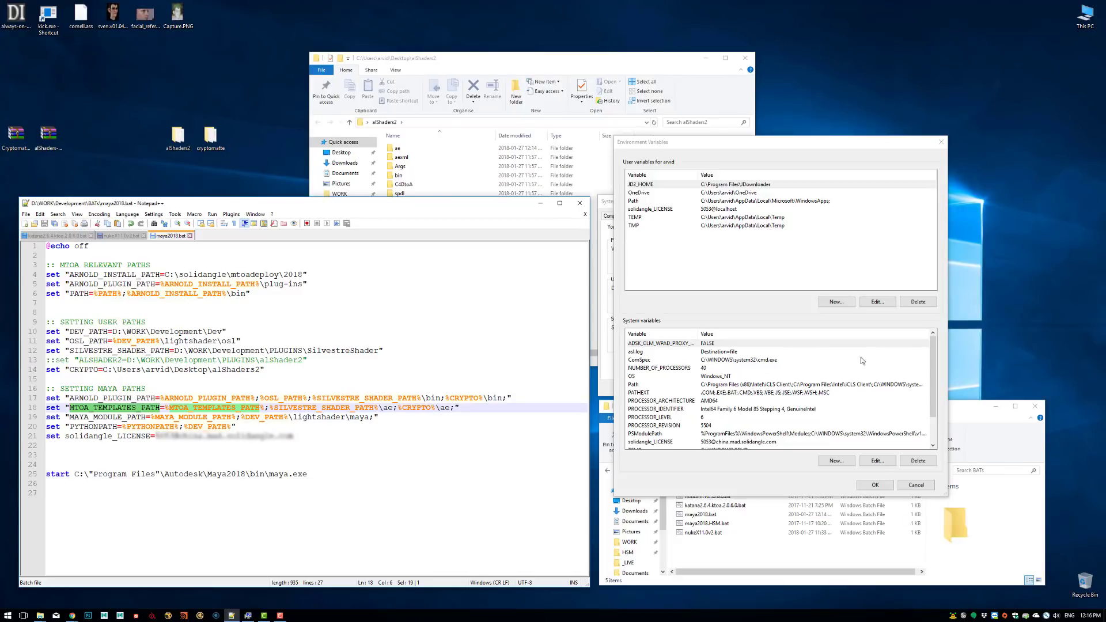
left_click(933, 359)
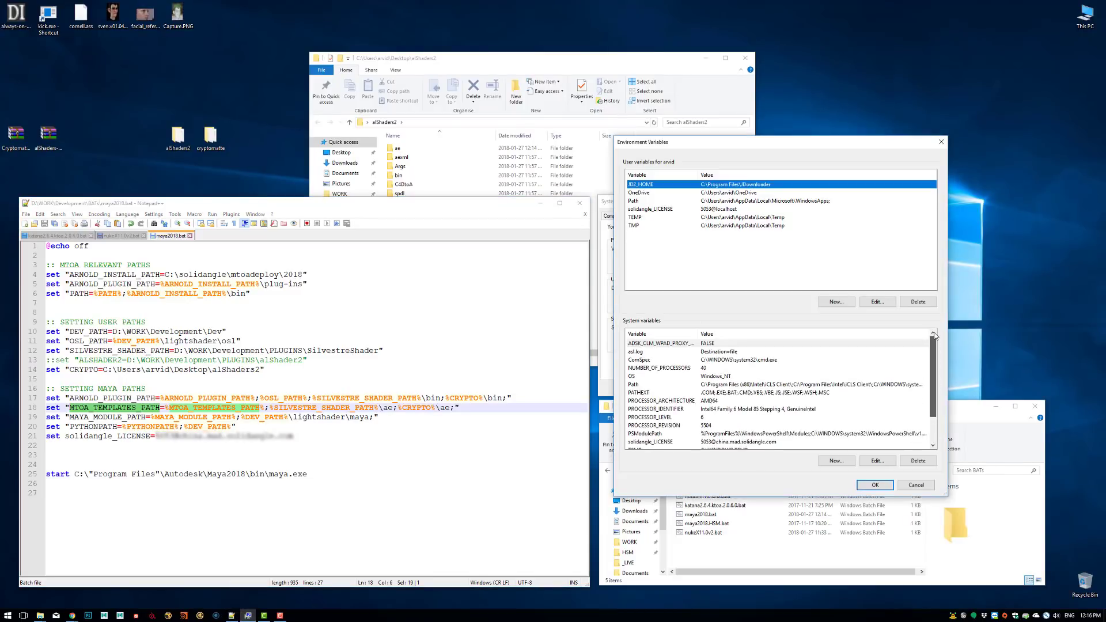
left_click(845, 465)
key("ctrl+v")
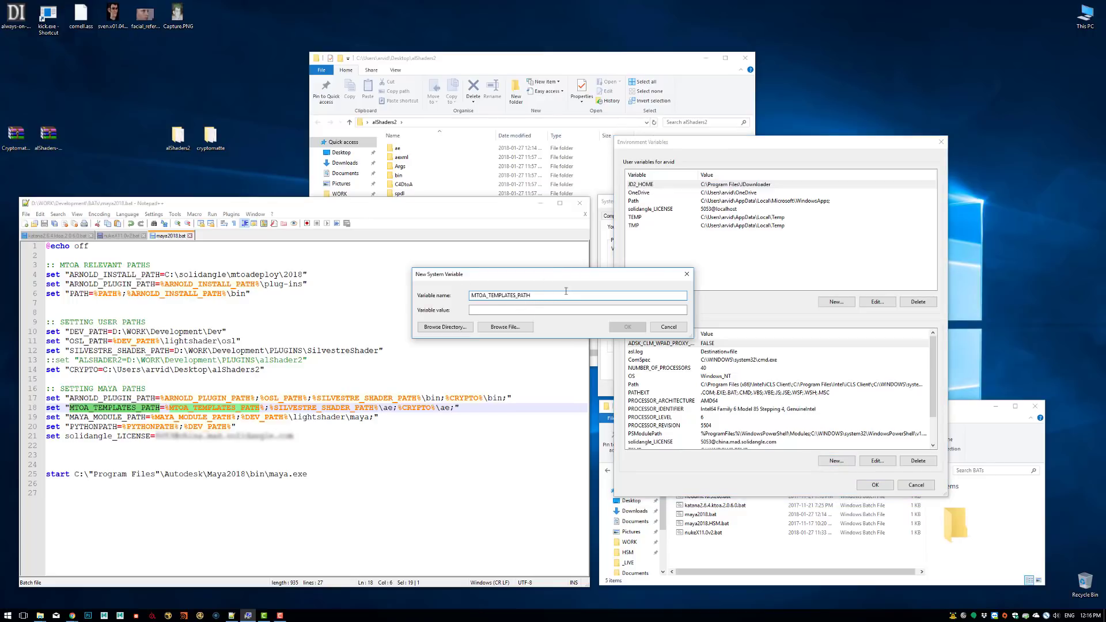
- Enter the alShaders2 path copied from the CRYPTO line plus \ae; as the new system variable's value, and cancel its creation
left_click(358, 416)
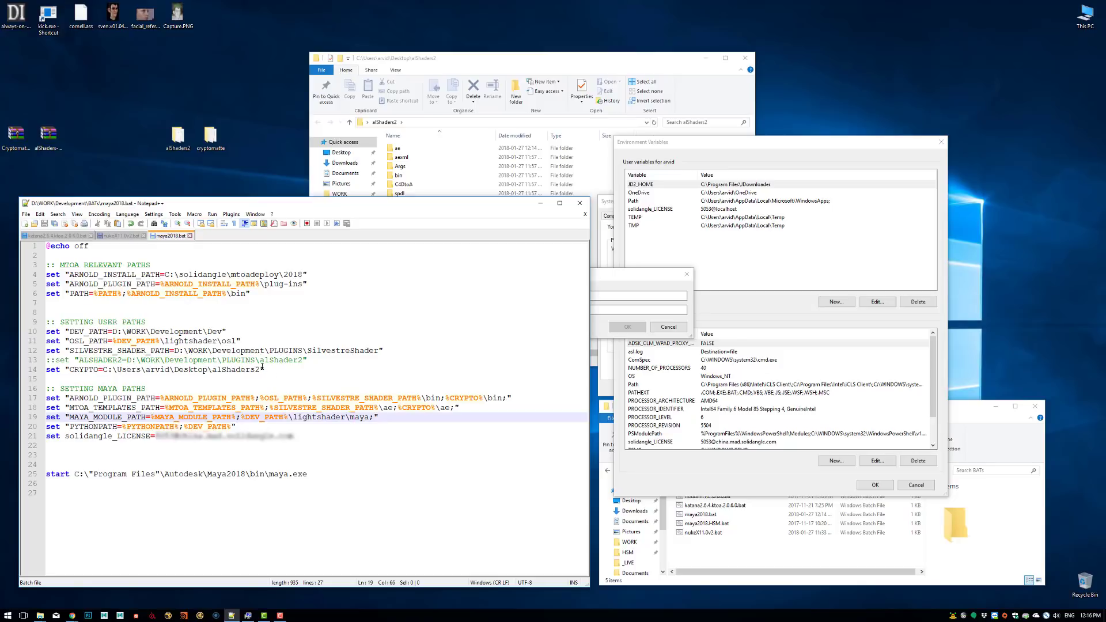
left_click_drag(262, 369, 103, 371)
key("ctrl+c")
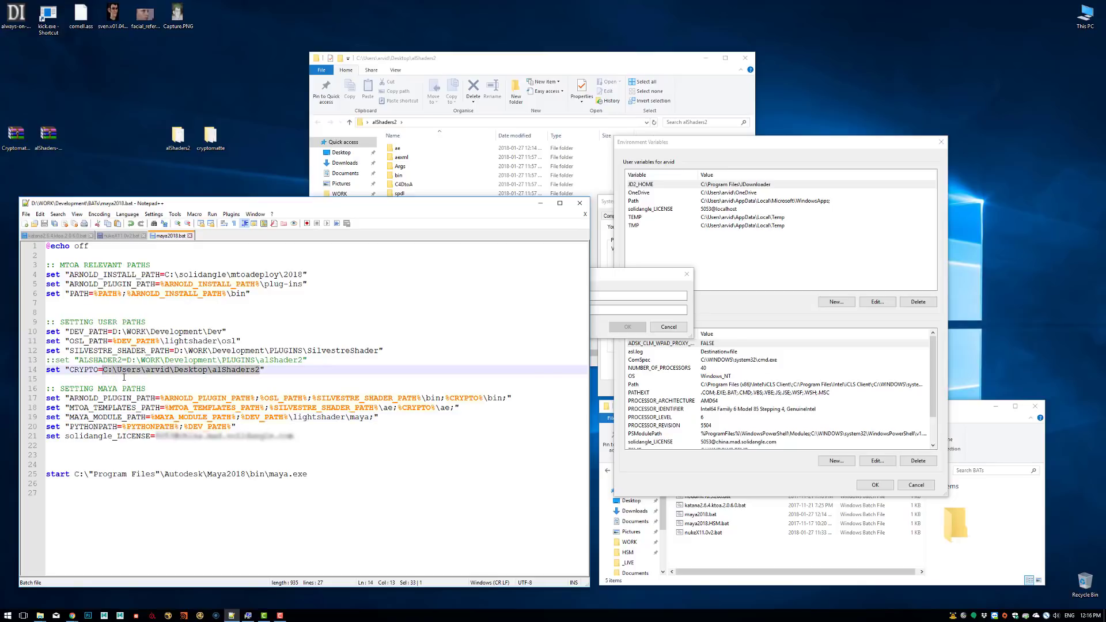
left_click(610, 296)
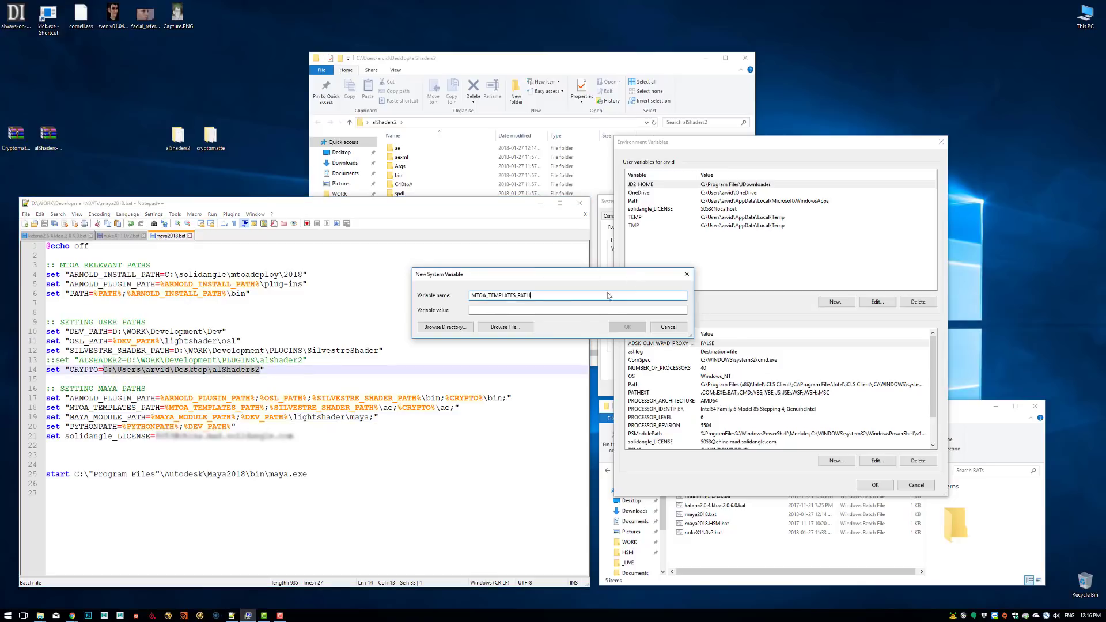
left_click(559, 311)
key("ctrl+v")
type("\\aew")
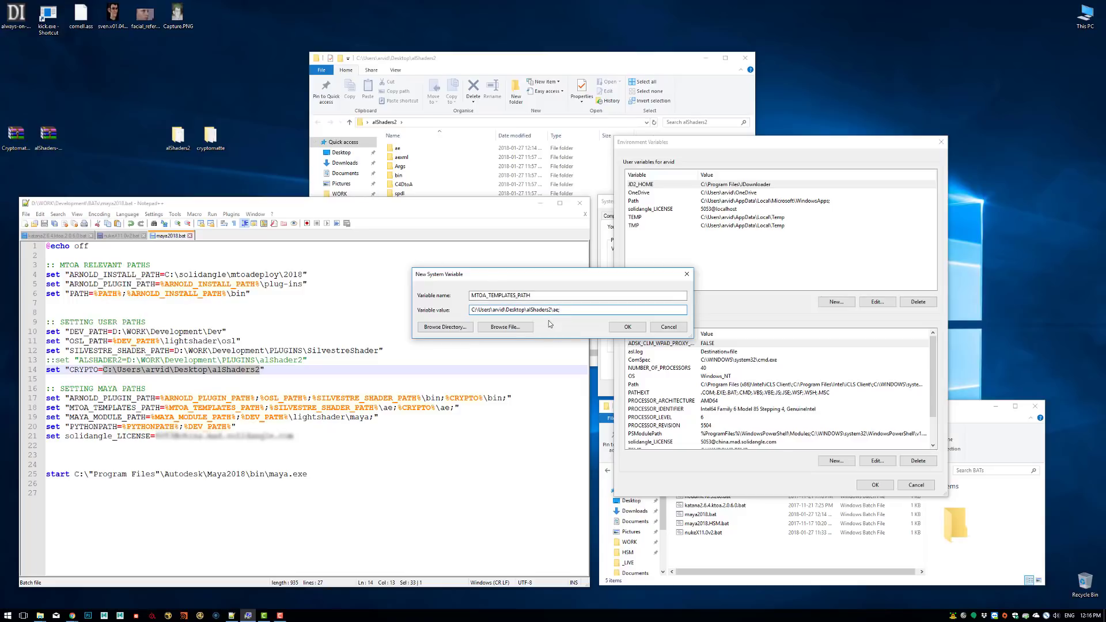
type(";")
key("BackSpace")
left_click(668, 328)
- Bring up nukeX11.0v2.bat, highlight its NUKE_PATH variable name and cancel the Environment Variables dialog
left_click(124, 236)
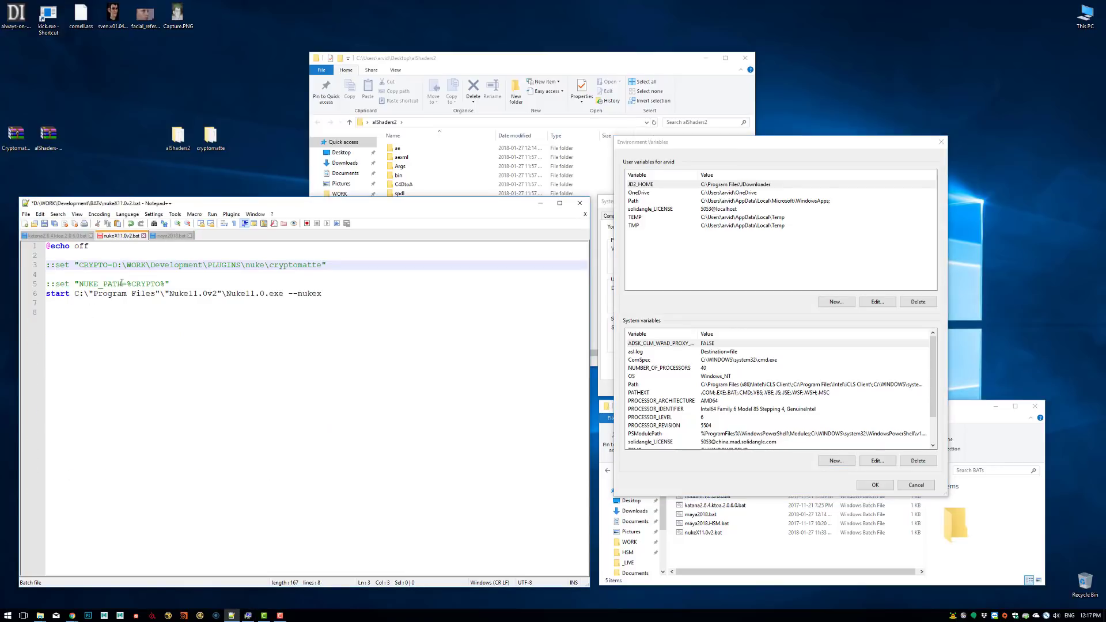
left_click_drag(121, 283, 80, 282)
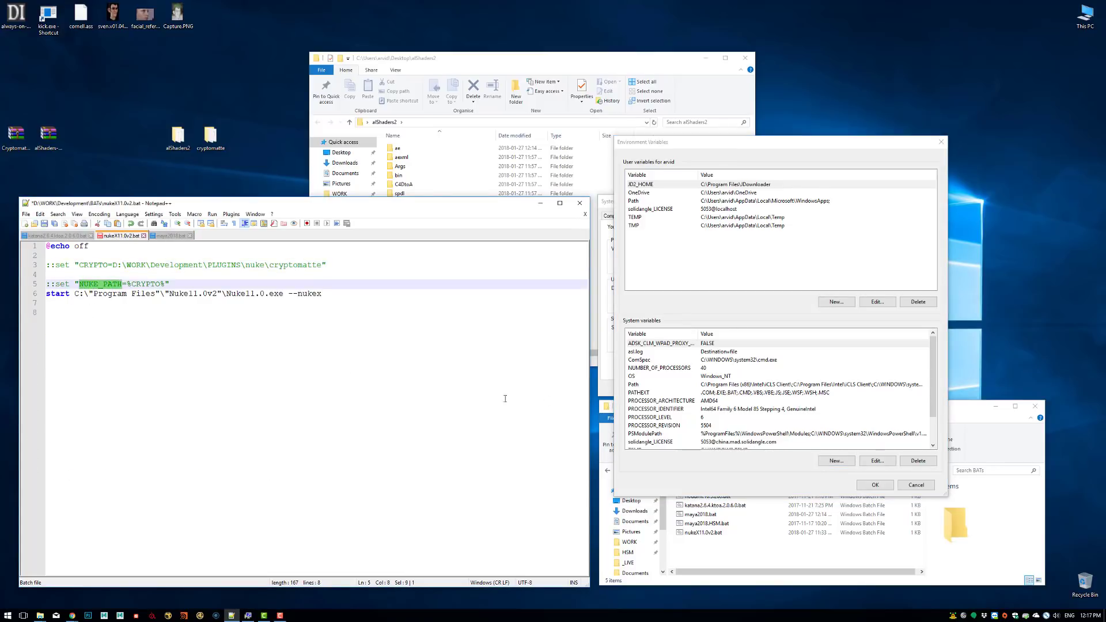
left_click(917, 486)
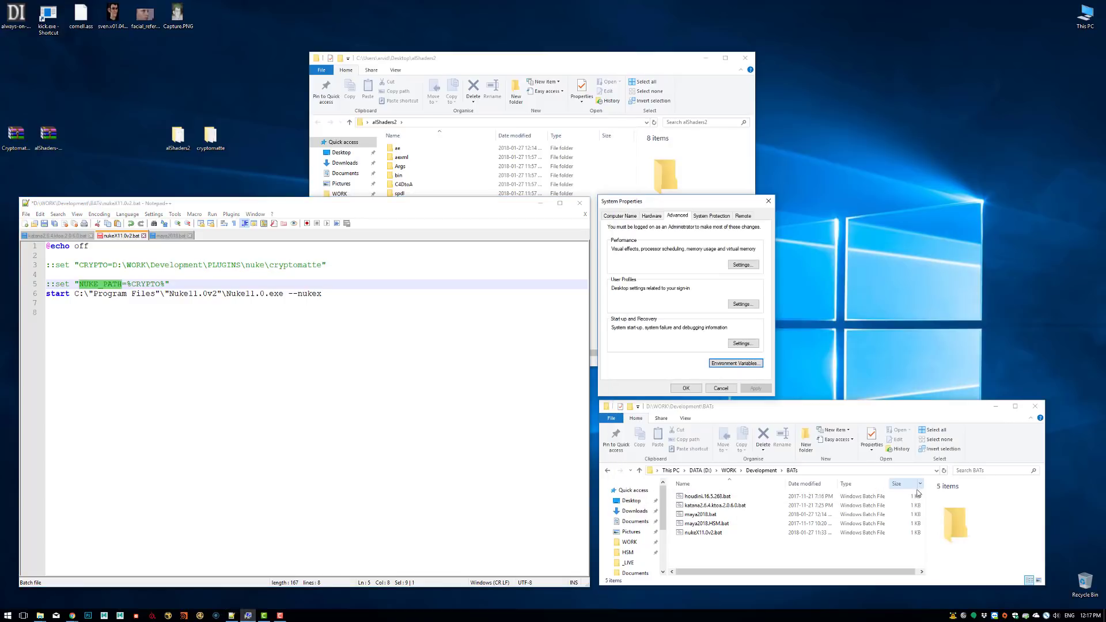
left_click(283, 374)
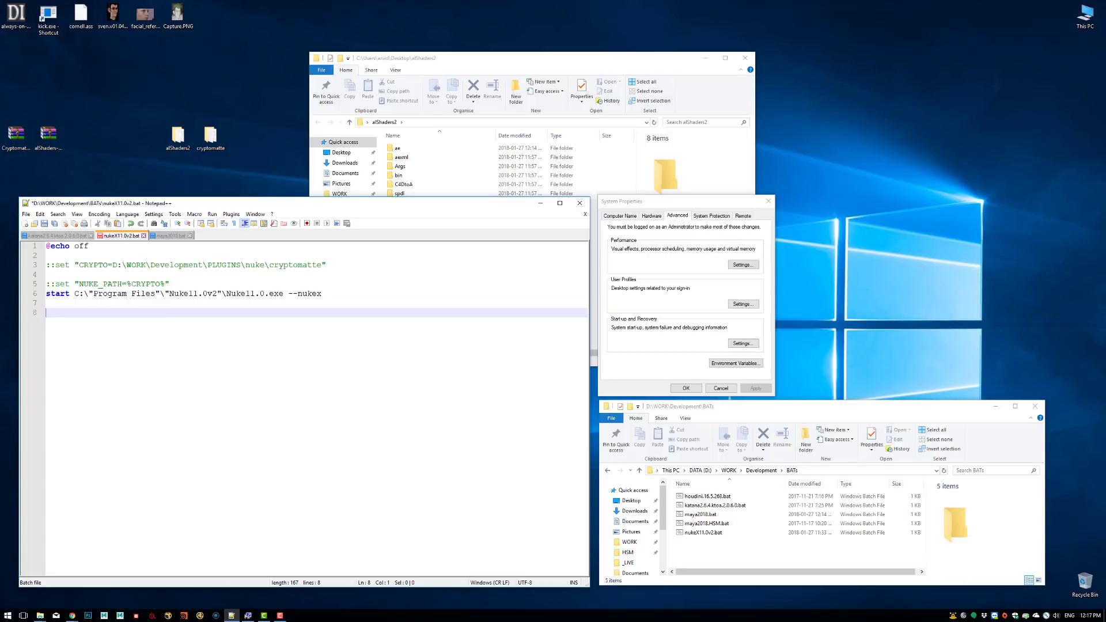
- Launch Nuke by running nukeX11.0v2.bat and decline restoring the autosaved script
left_click(708, 533)
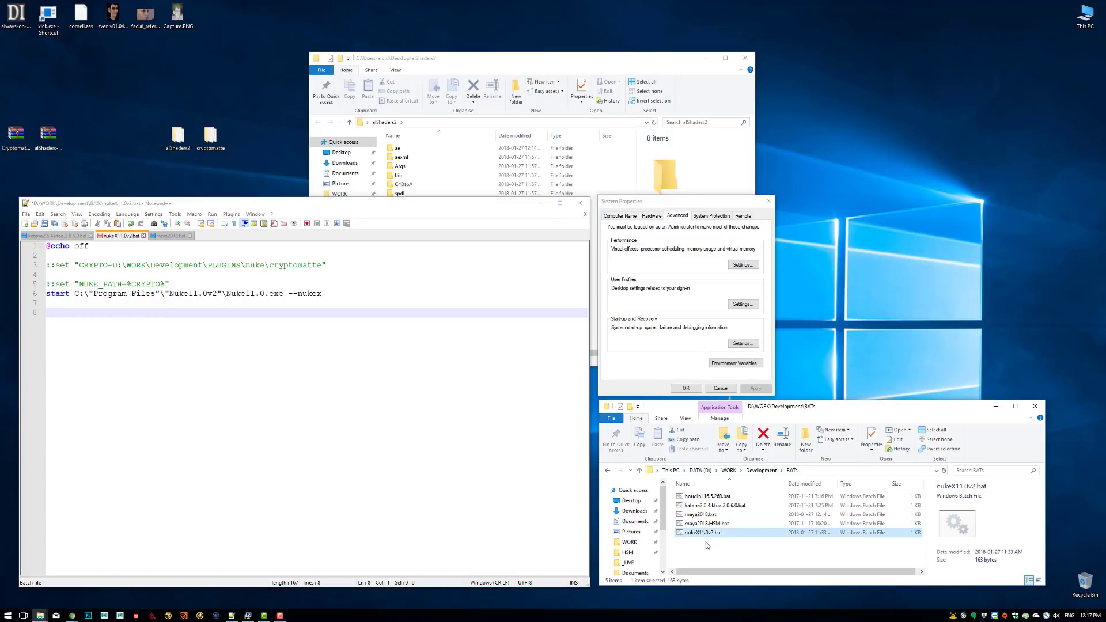
double_click(707, 535)
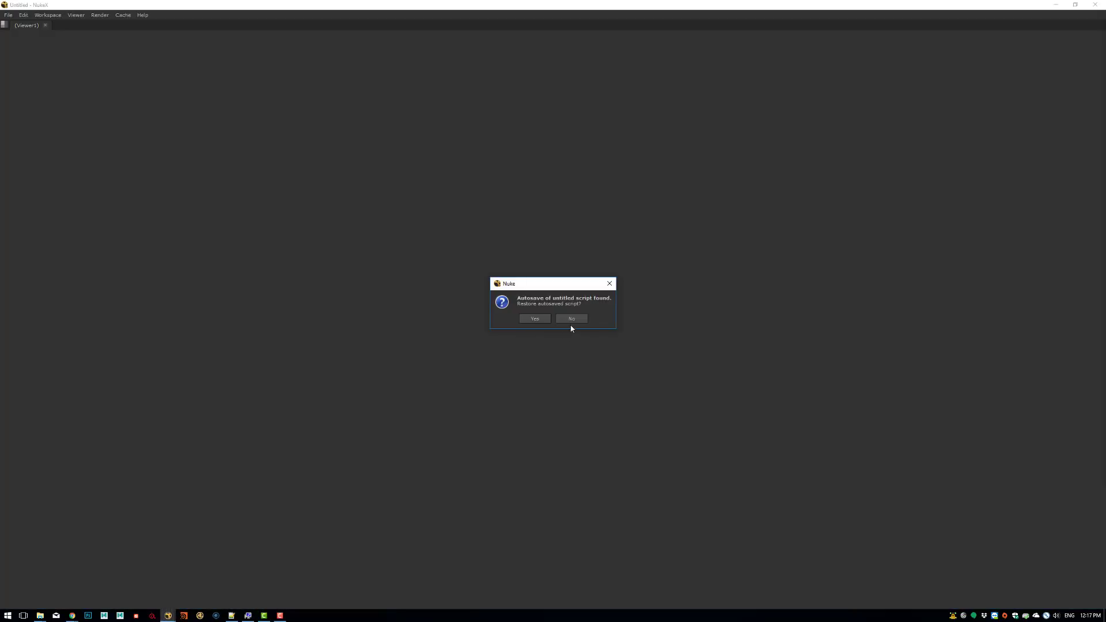
left_click(571, 320)
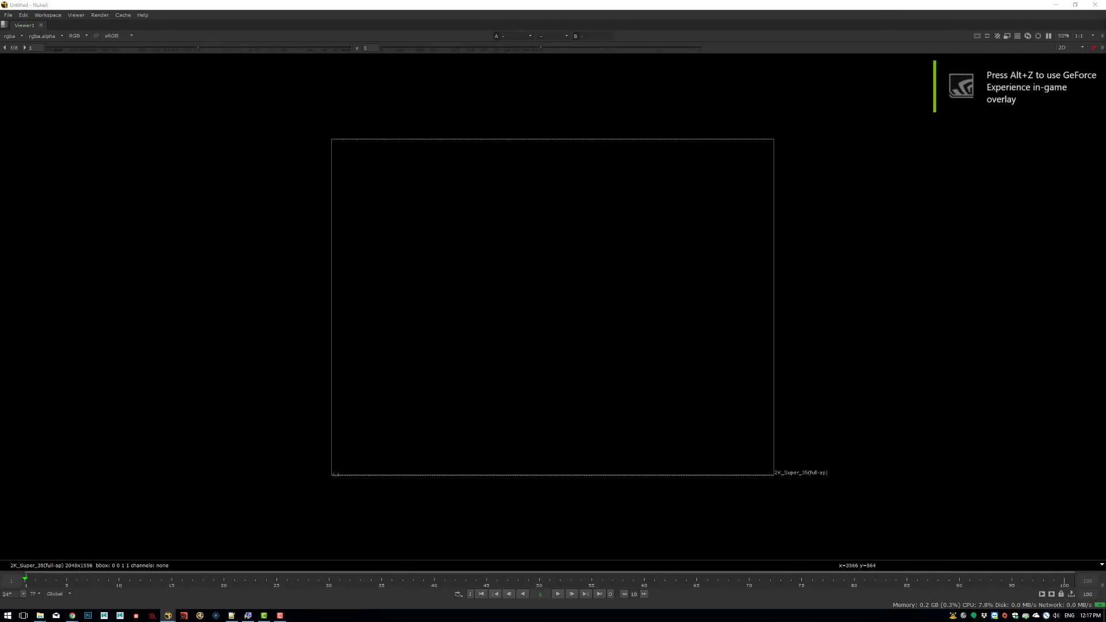
- Close Nuke and save nukeX11.0v2.bat with its CRYPTO and NUKE_PATH lines commented out
left_click(1095, 4)
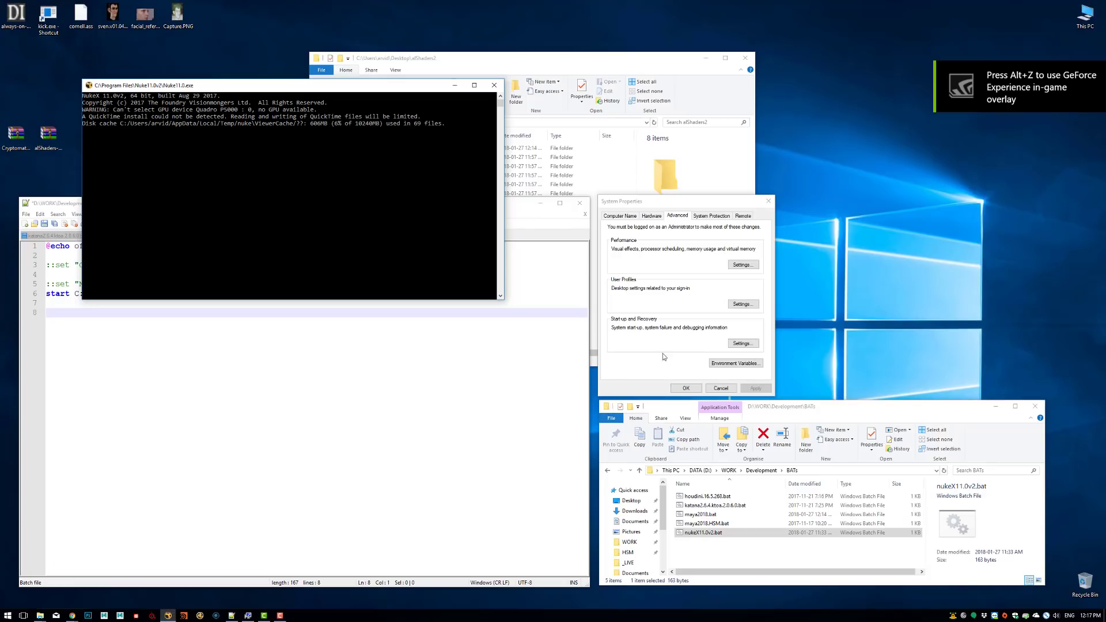
left_click(464, 446)
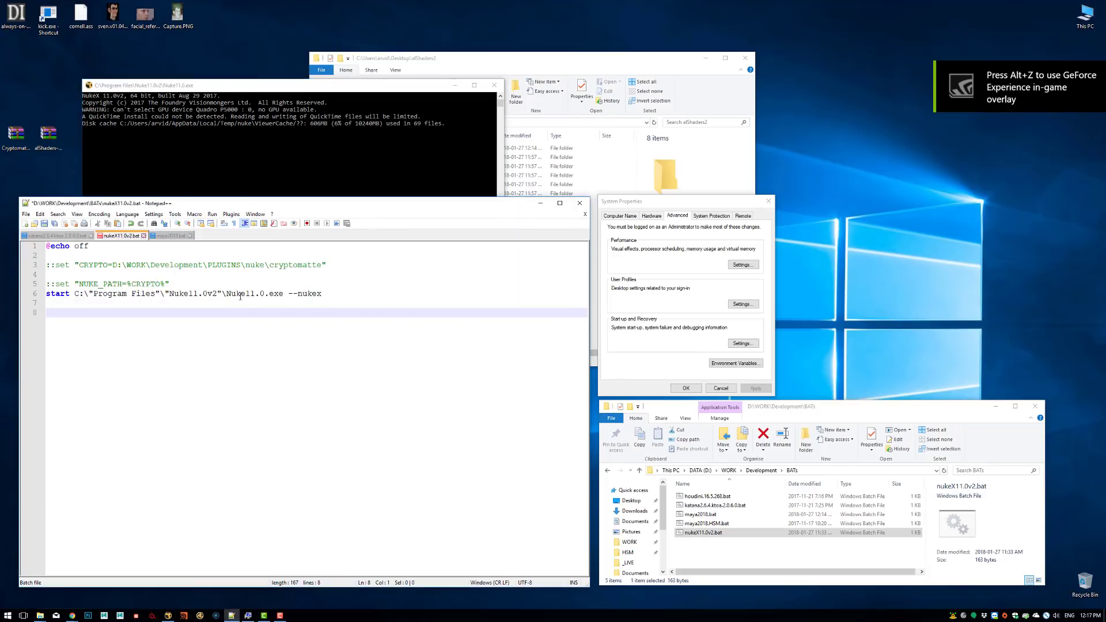
left_click(200, 282)
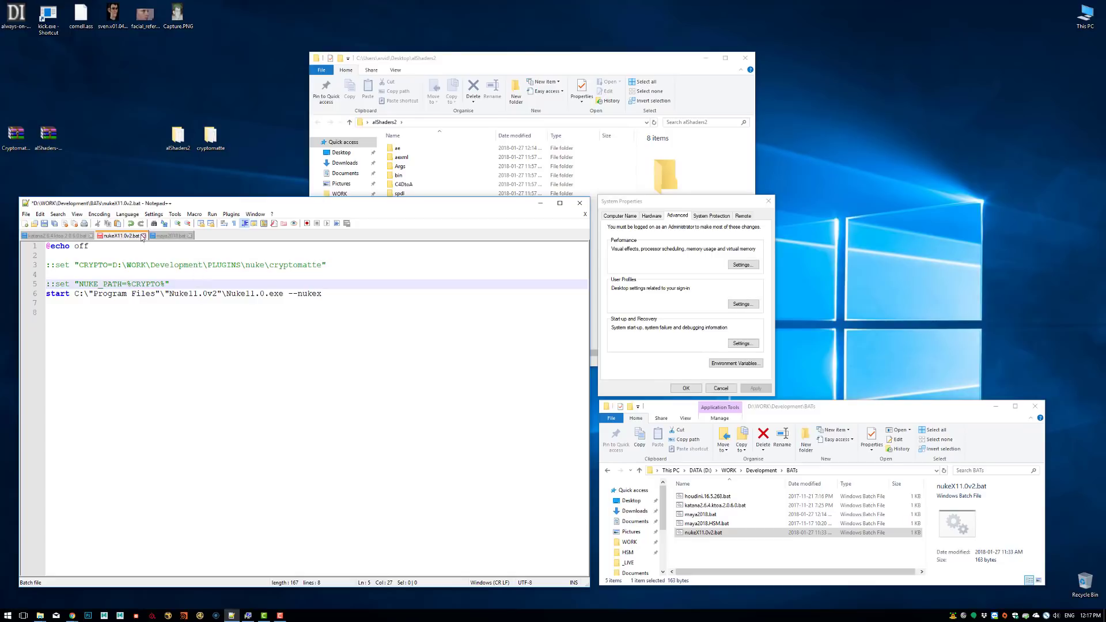
key("ctrl+s")
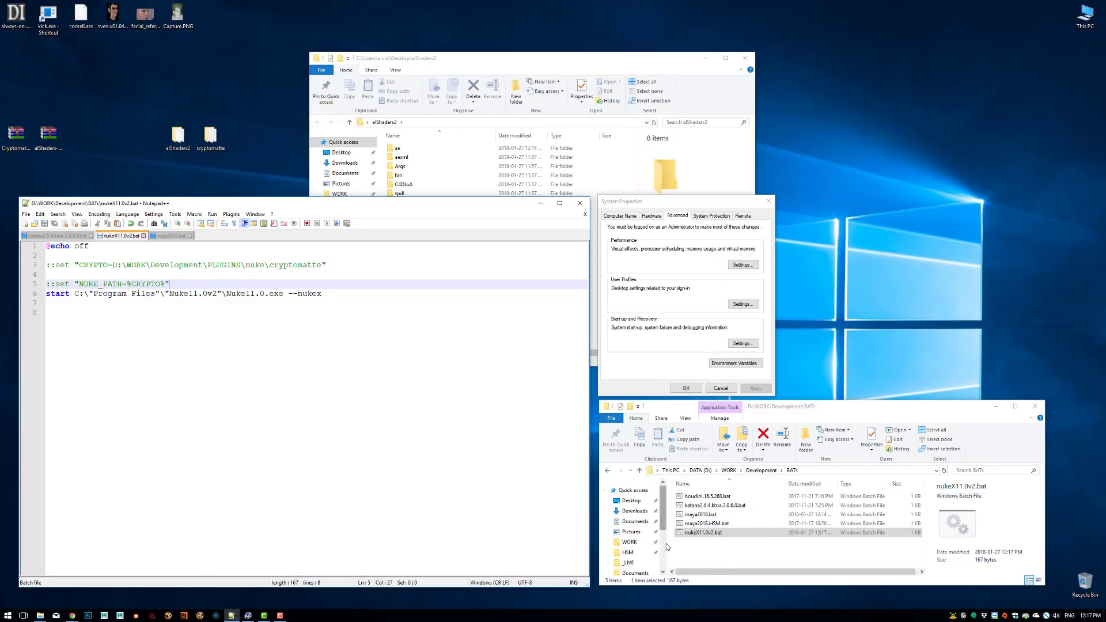
- Relaunch Nuke from nukeX11.0v2.bat to check it without the plugin paths, close it and return to the batch file
double_click(704, 535)
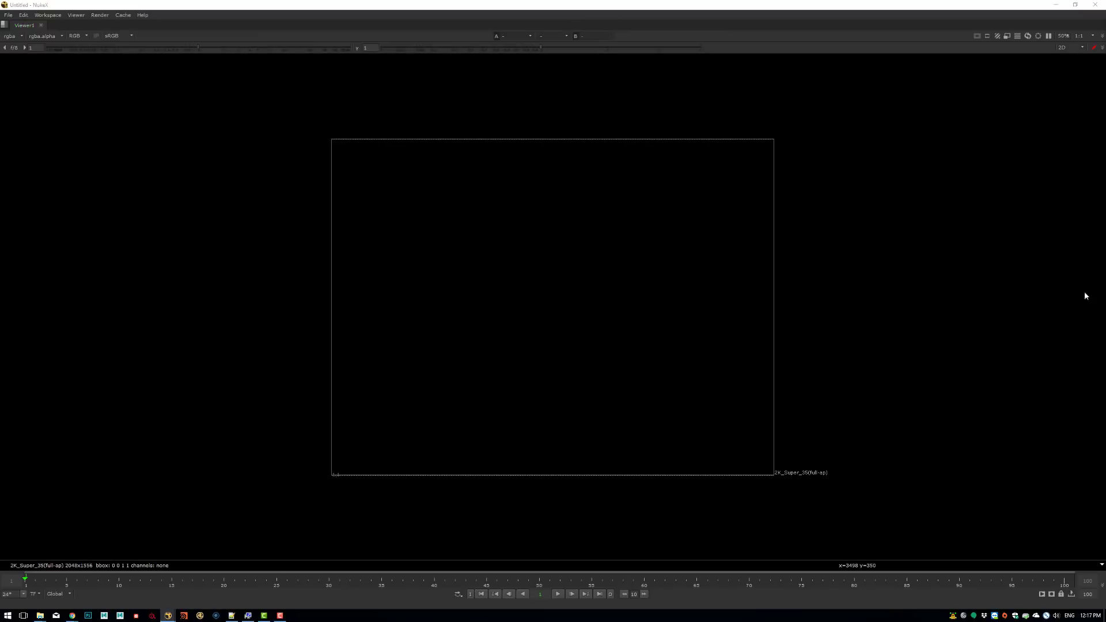
left_click(1095, 10)
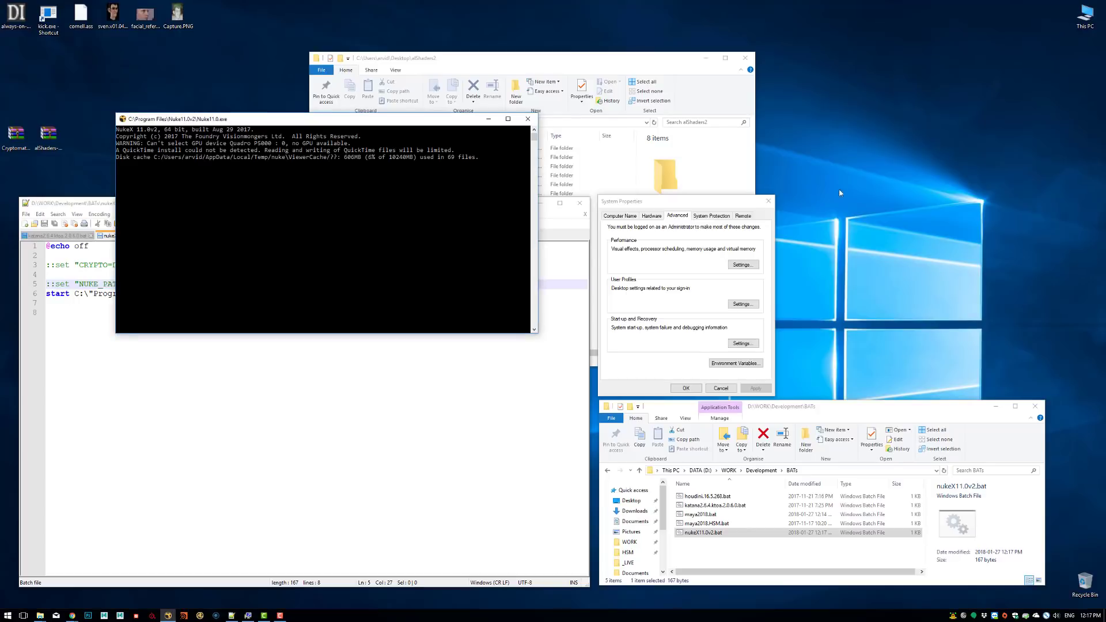
left_click(339, 480)
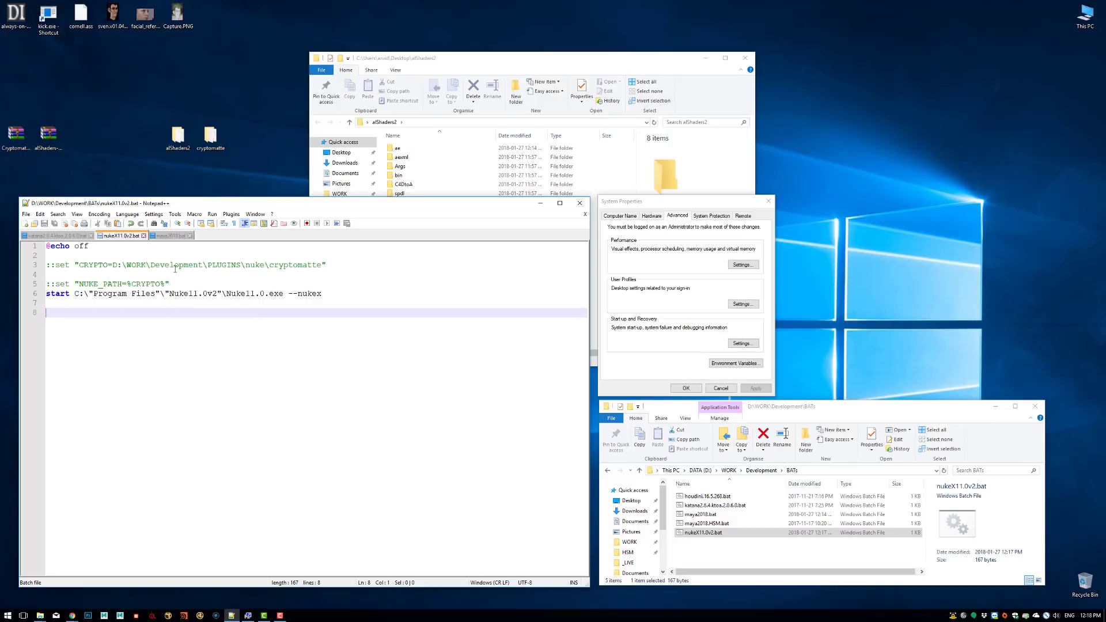
- Delete the commented-out CRYPTO and NUKE_PATH lines from nukeX11.0v2.bat and undo the deletion
left_click_drag(183, 283, 49, 255)
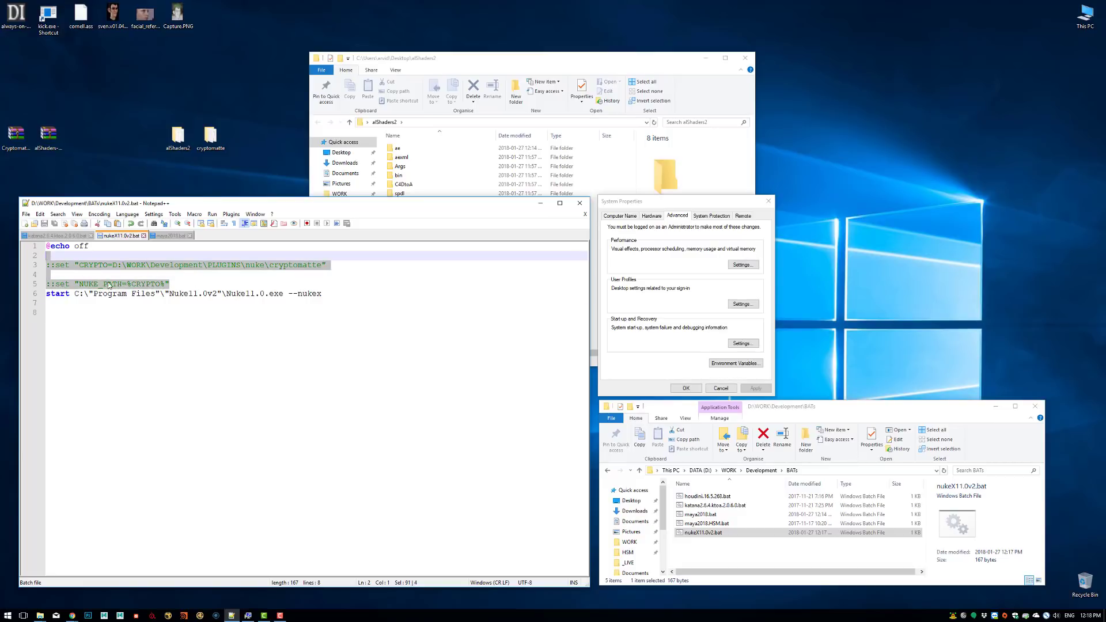
key("Delete")
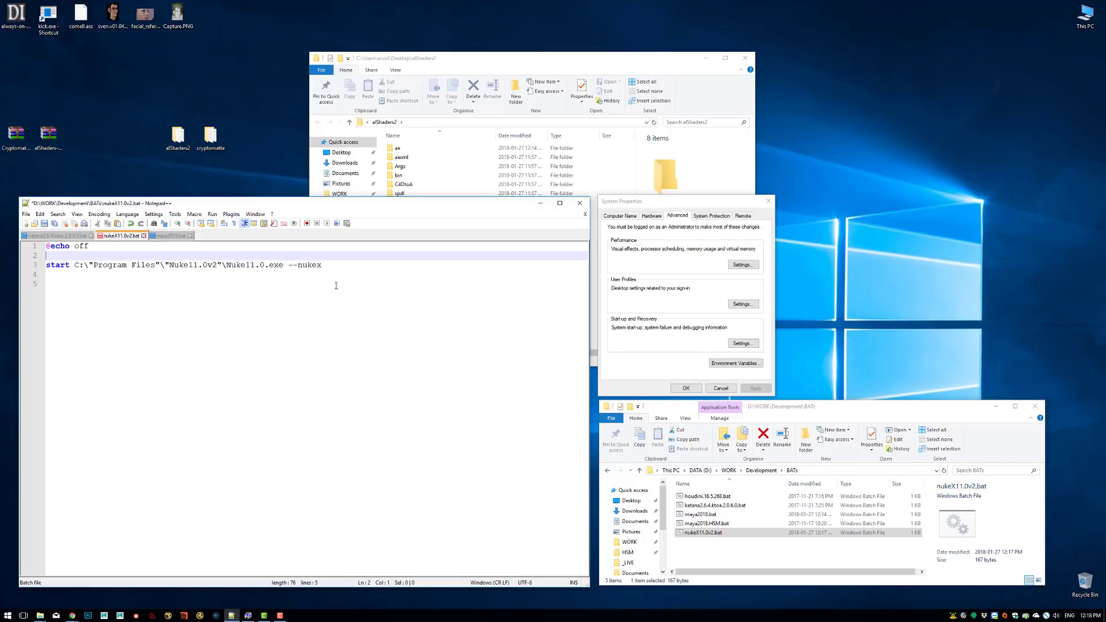
left_click(327, 266)
key("ctrl+z")
key("ctrl+z")
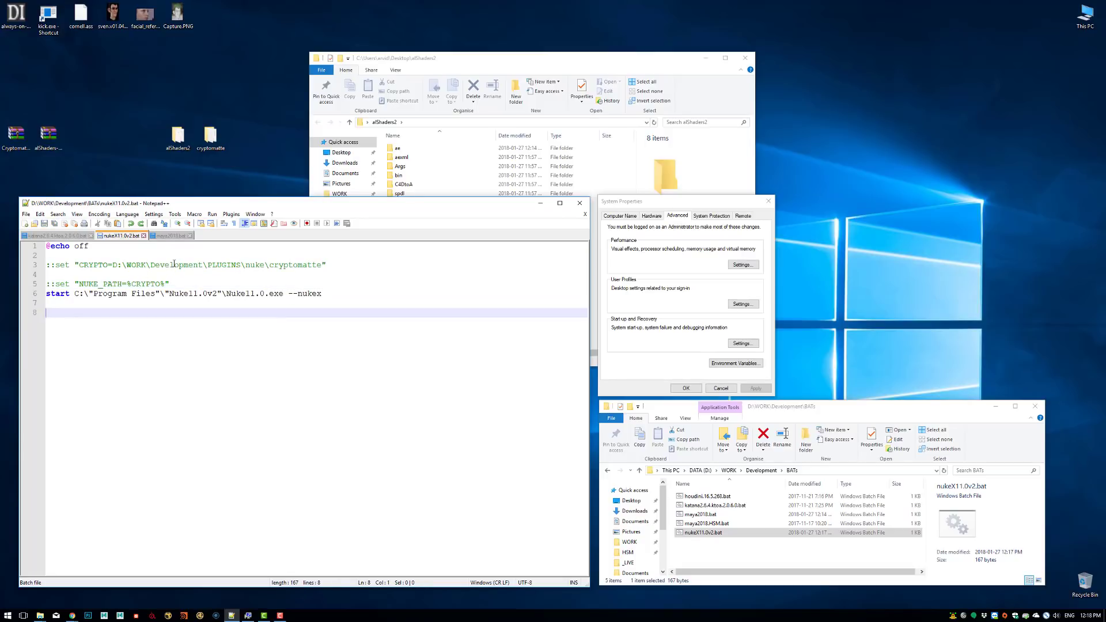
- Uncomment the CRYPTO line in nukeX11.0v2.bat by removing its leading ::
left_click(172, 236)
left_click(120, 236)
left_click(92, 265)
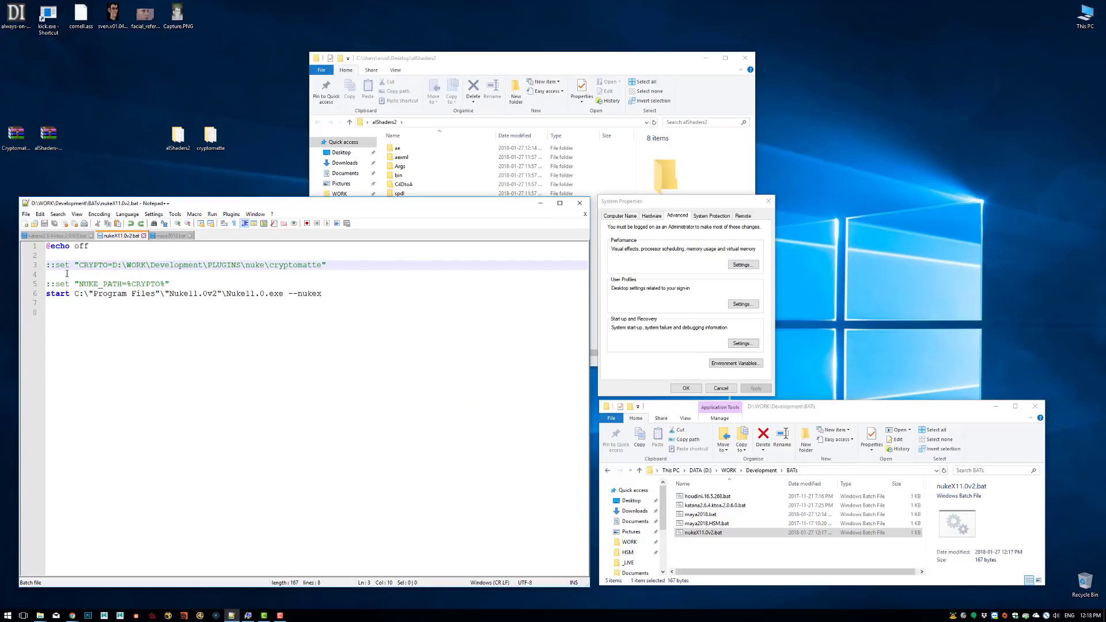
left_click(56, 265)
key("BackSpace")
key("BackSpace")
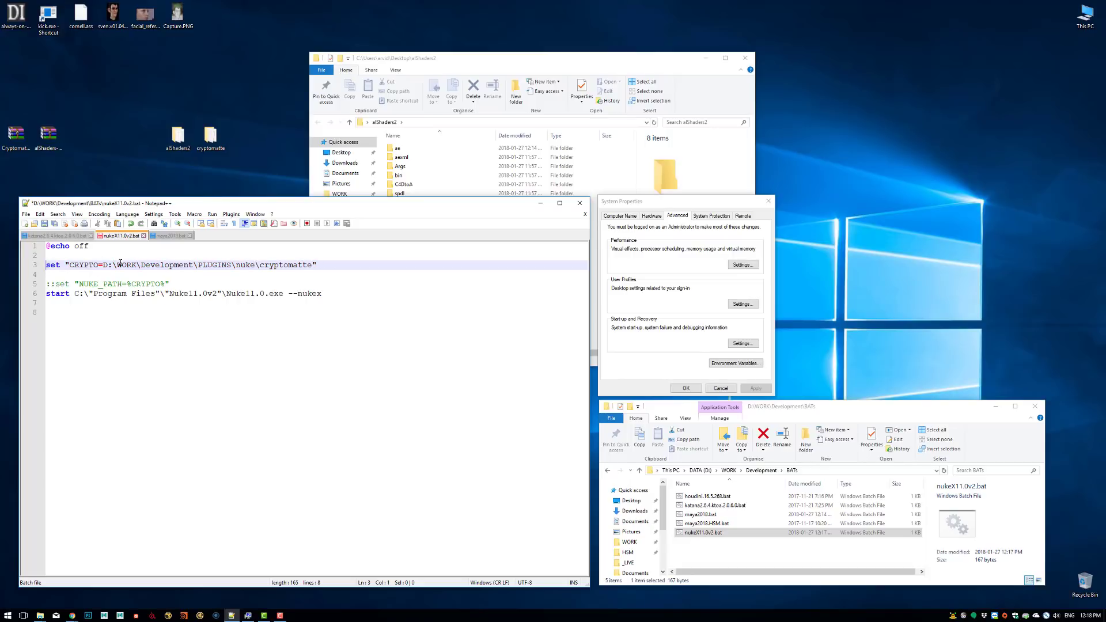
- Copy the CRYPTO line onto the empty line below it and comment out the original with ::
left_click_drag(327, 261, 46, 264)
key("ctrl+c")
left_click(80, 274)
key("ctrl+v")
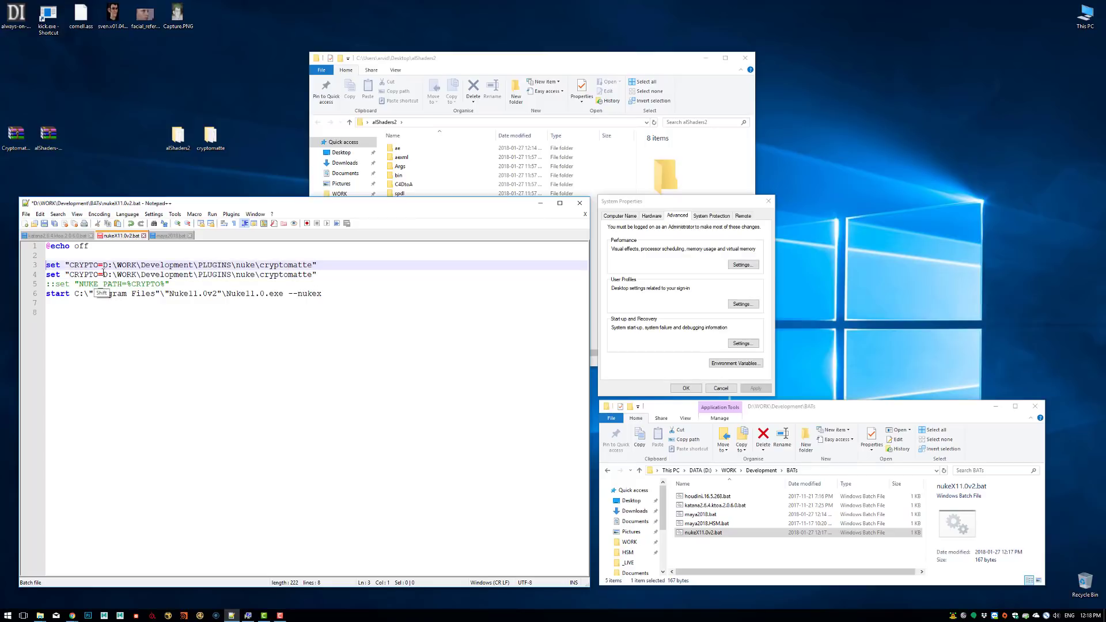
type(";;")
key("BackSpace")
key("BackSpace")
type("::")
left_click(83, 278)
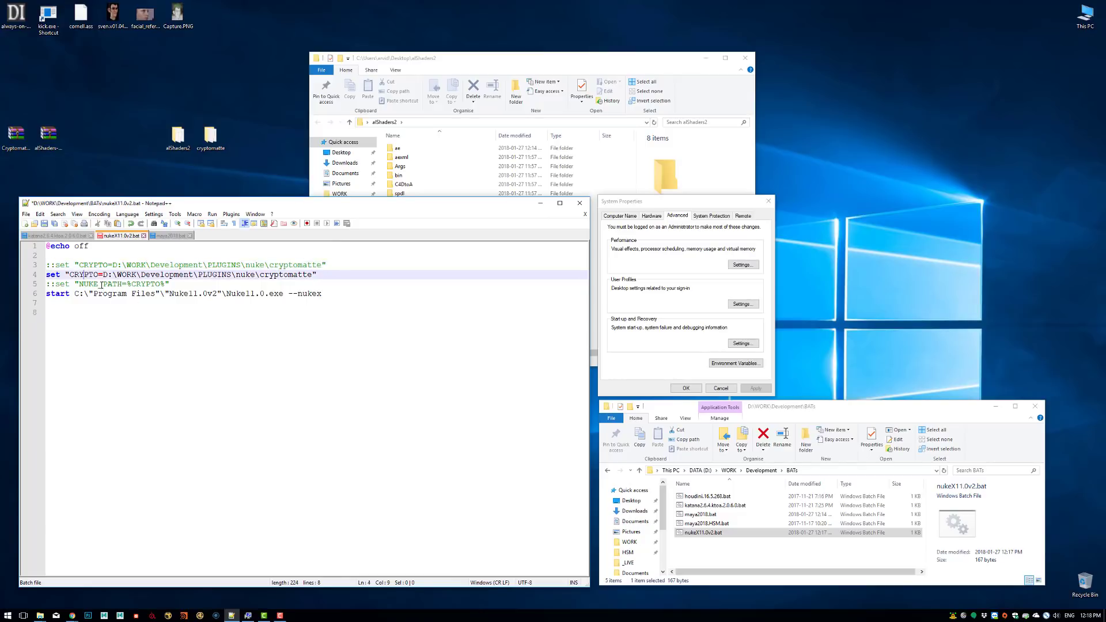
- Replace the path in the active CRYPTO line with the path copied from the desktop's cryptomatte folder
left_click(170, 237)
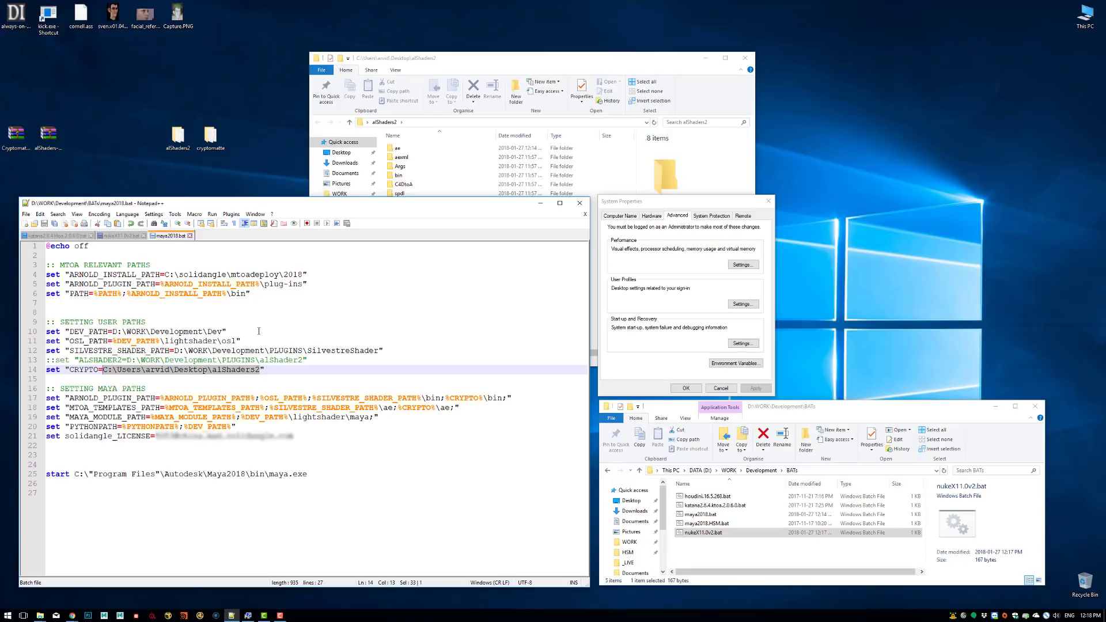
key("End")
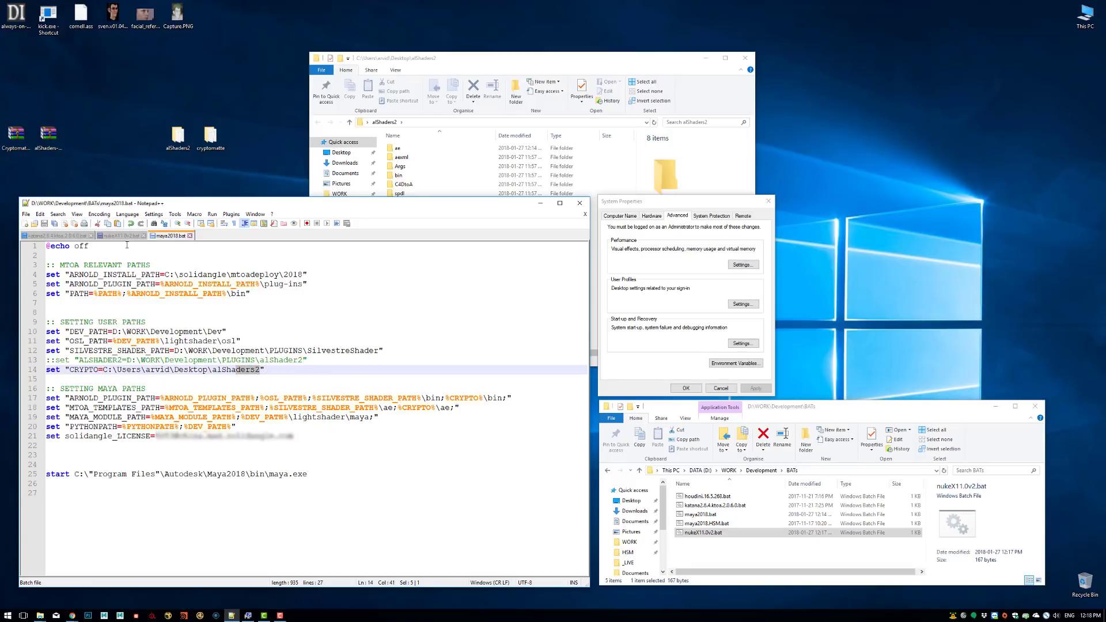
left_click(123, 236)
double_click(211, 138)
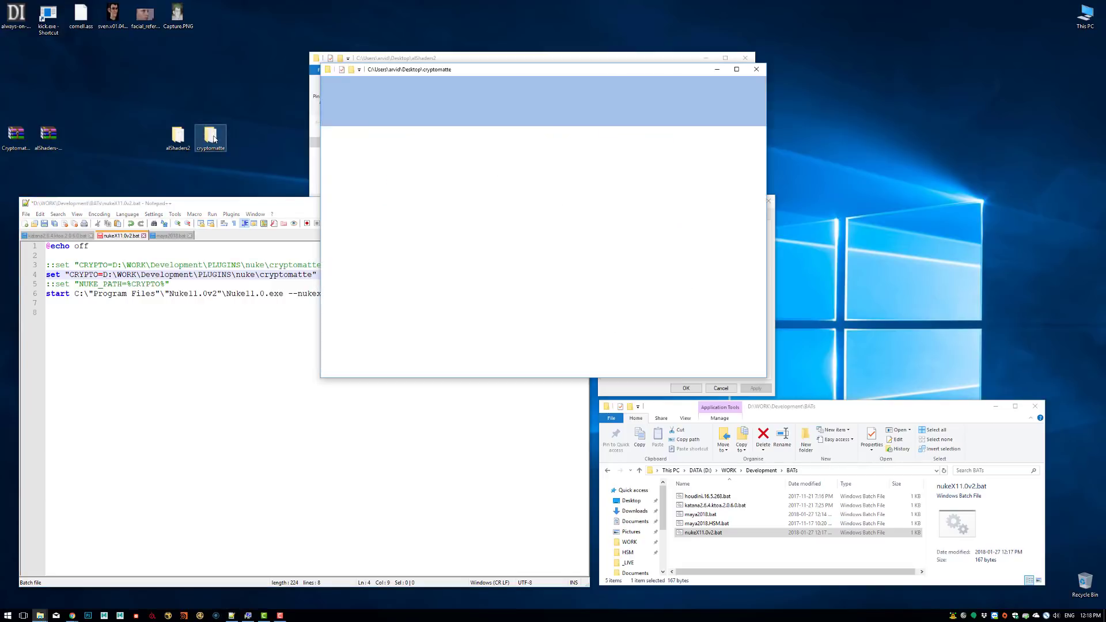
left_click(470, 133)
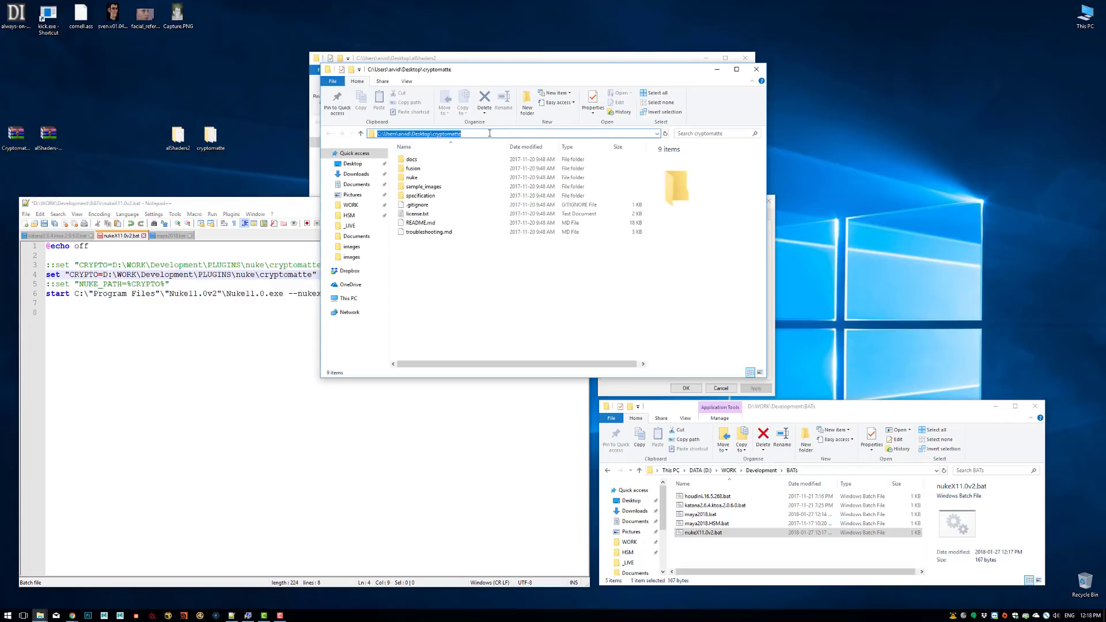
left_click(163, 369)
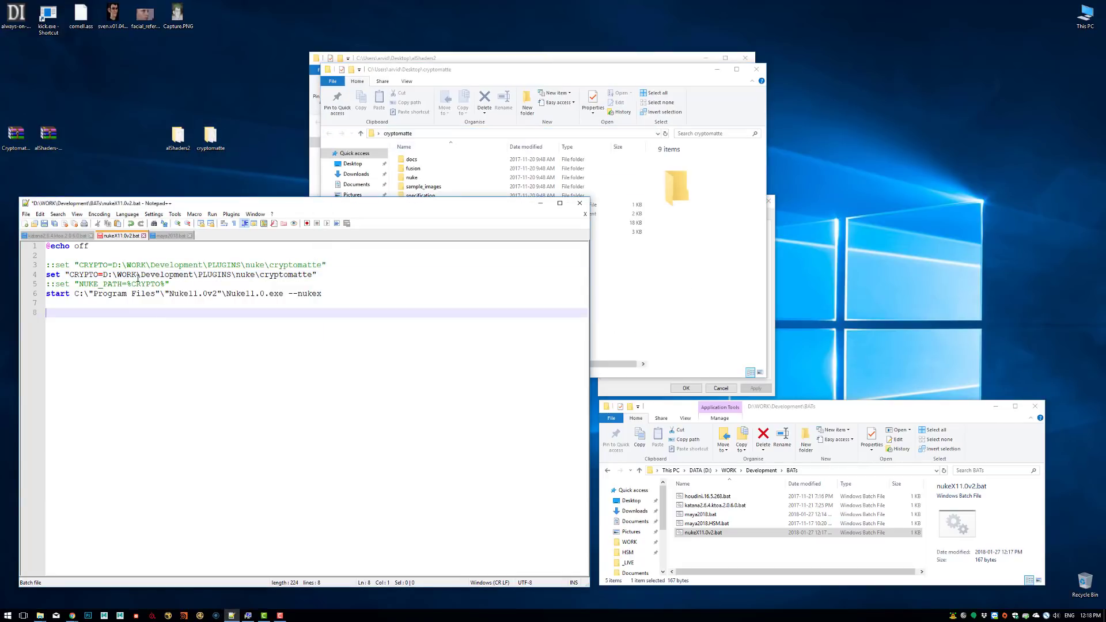
left_click_drag(312, 276, 106, 281)
key("ctrl+v")
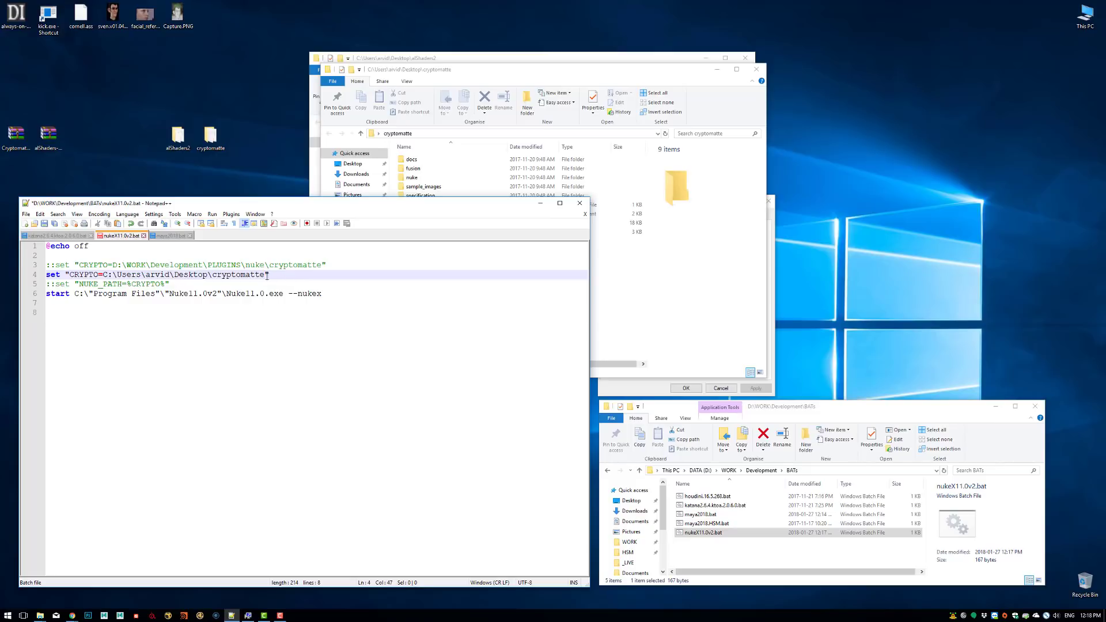
- Uncomment the NUKE_PATH=%CRYPTO% line and save nukeX11.0v2.bat
left_click(76, 284)
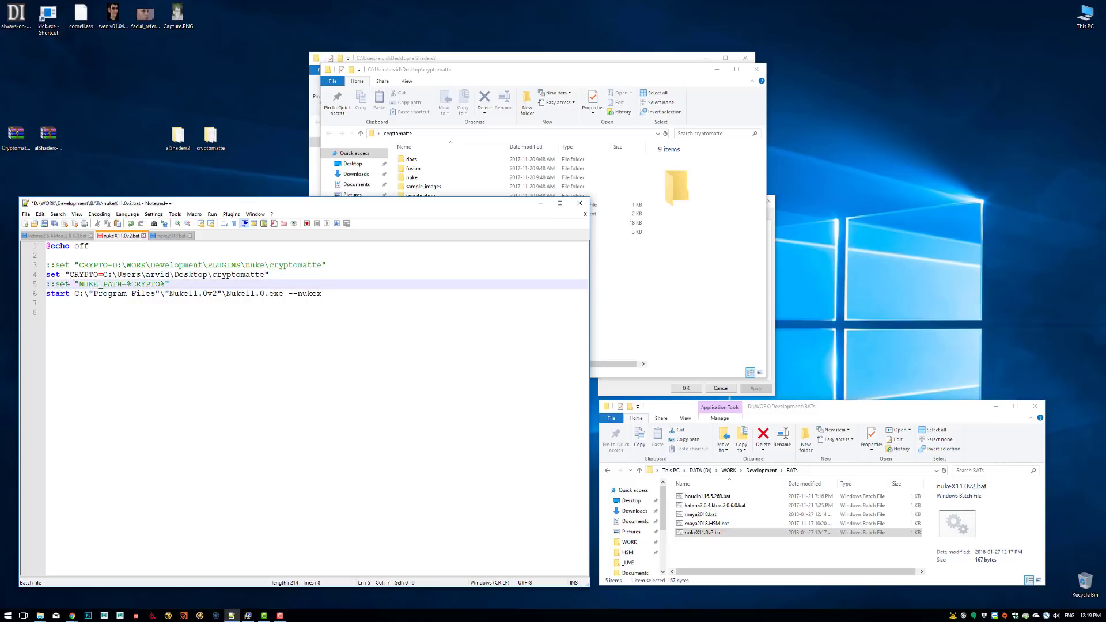
right_click(56, 285)
key("Escape")
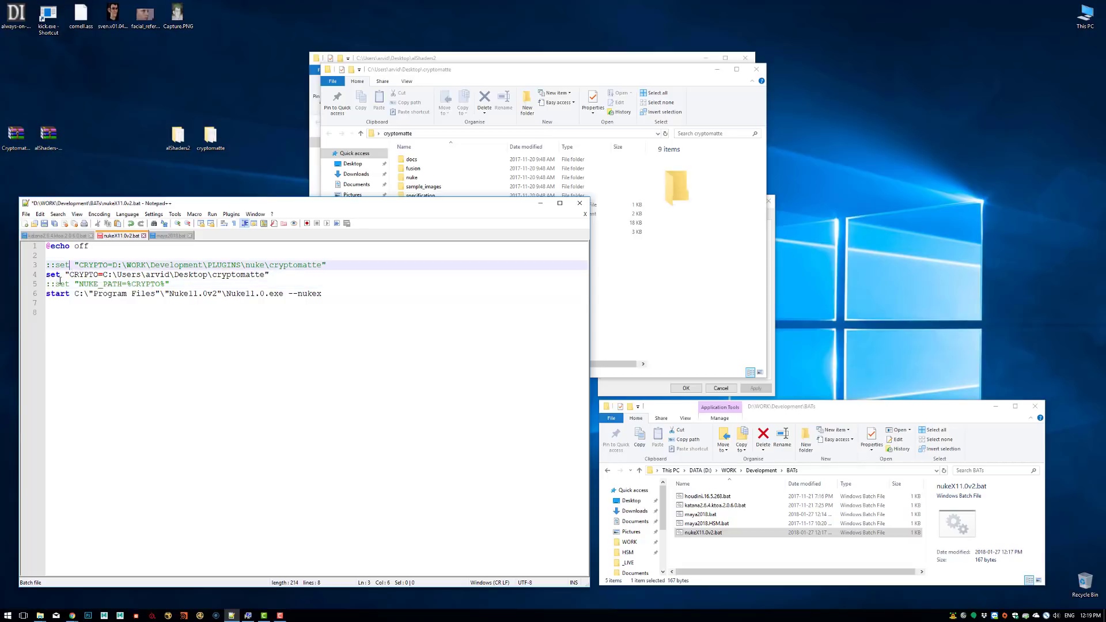
key("BackSpace")
key("BackSpace")
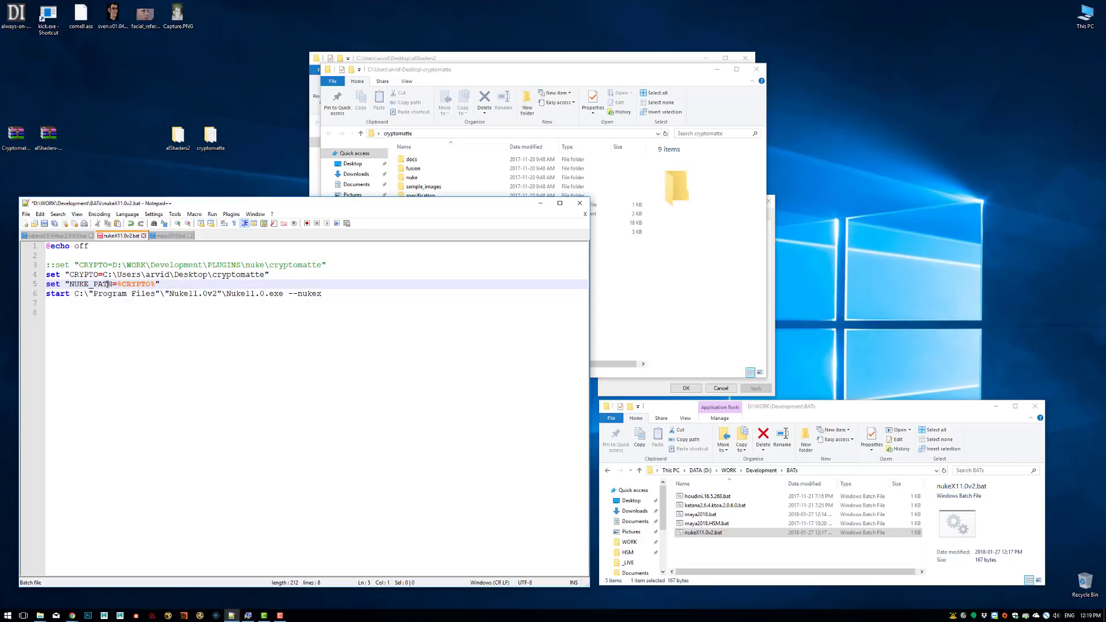
double_click(135, 284)
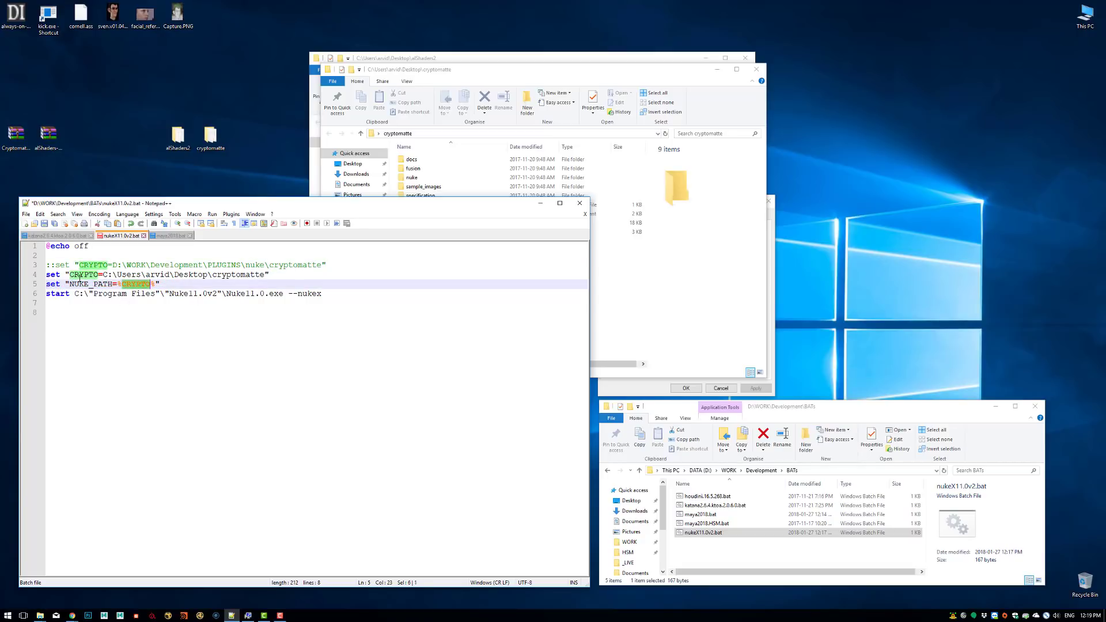
left_click(303, 274)
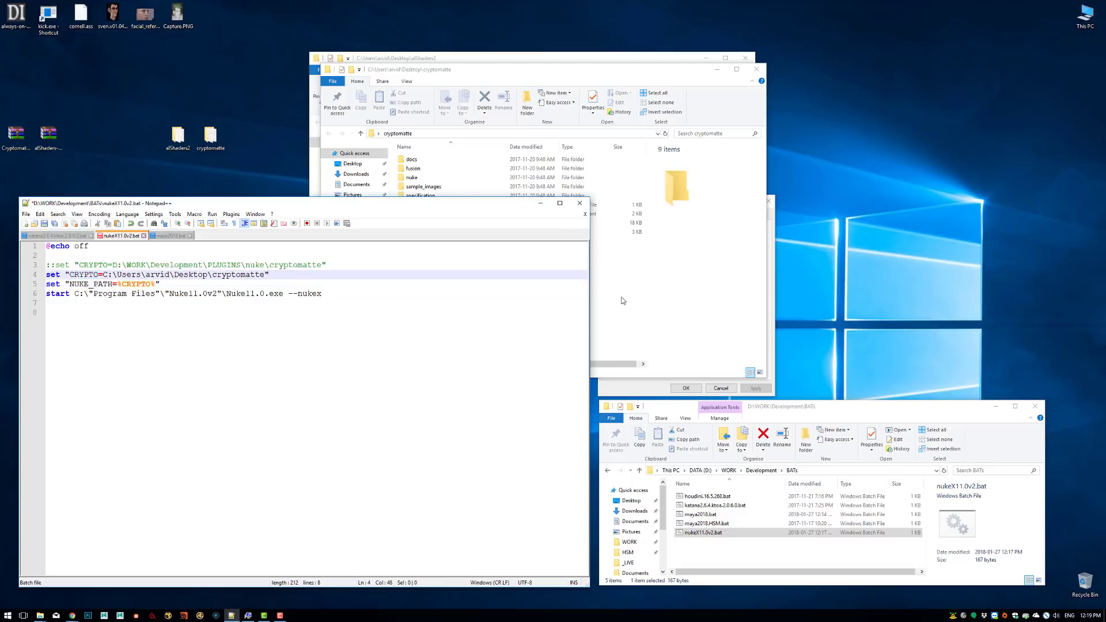
left_click(596, 291)
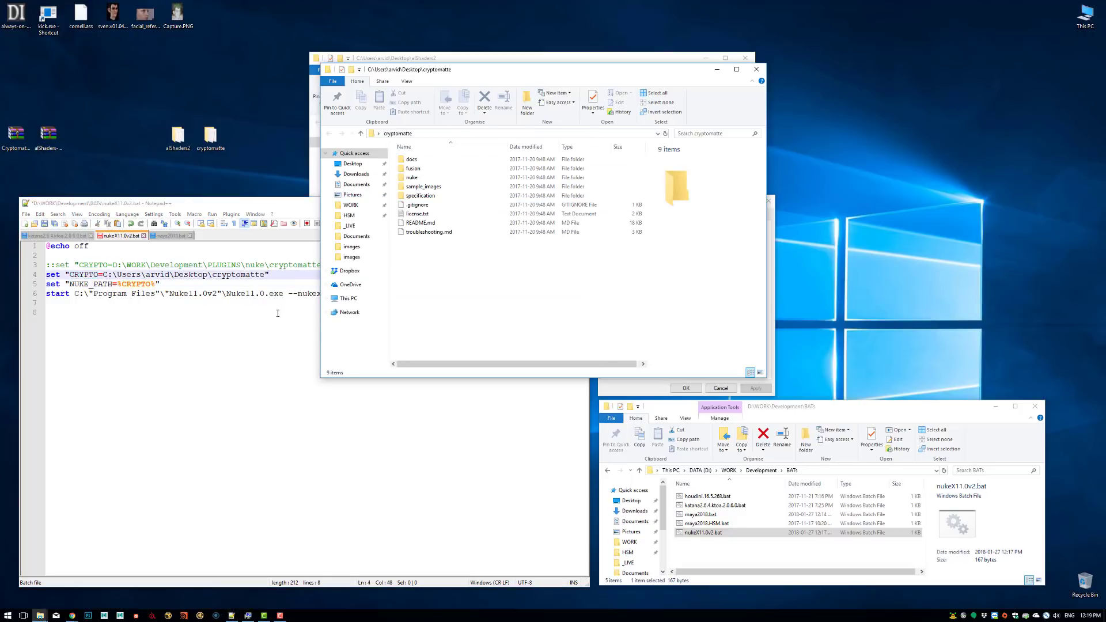
left_click(275, 345)
key("ctrl+s")
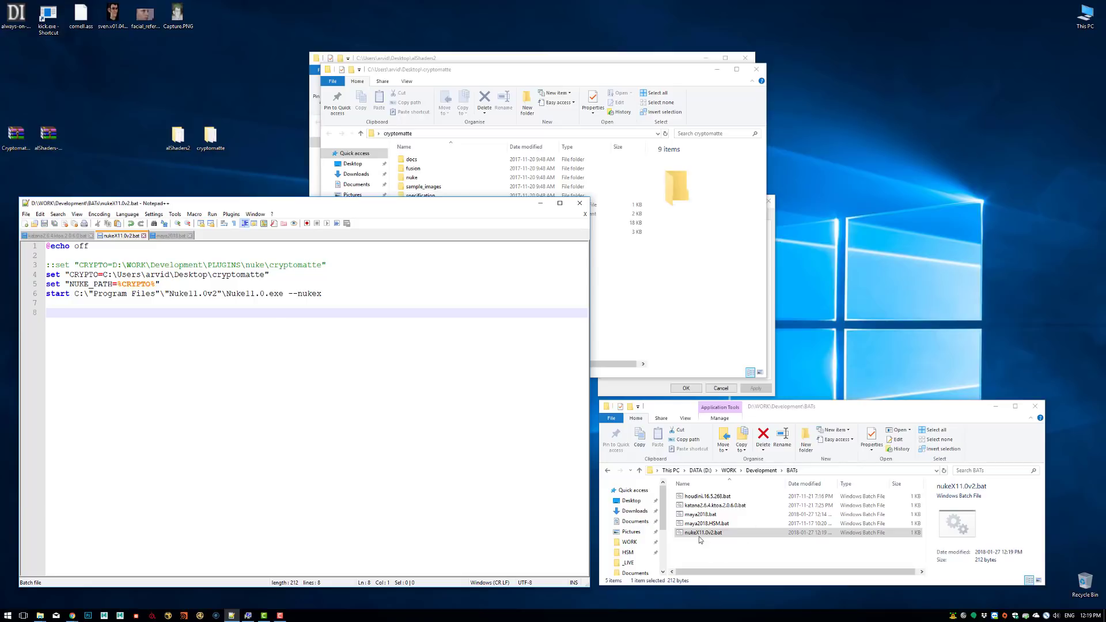
- Launch Nuke with the CRYPTO path active, close it and bring nukeX11.0v2.bat back up
double_click(703, 534)
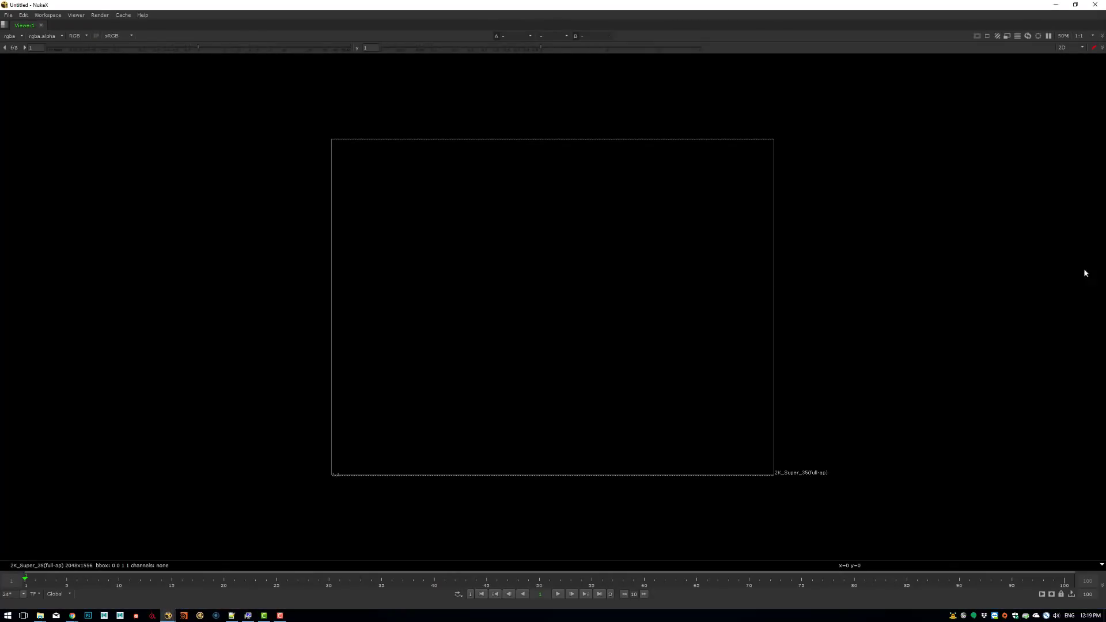
left_click(1095, 5)
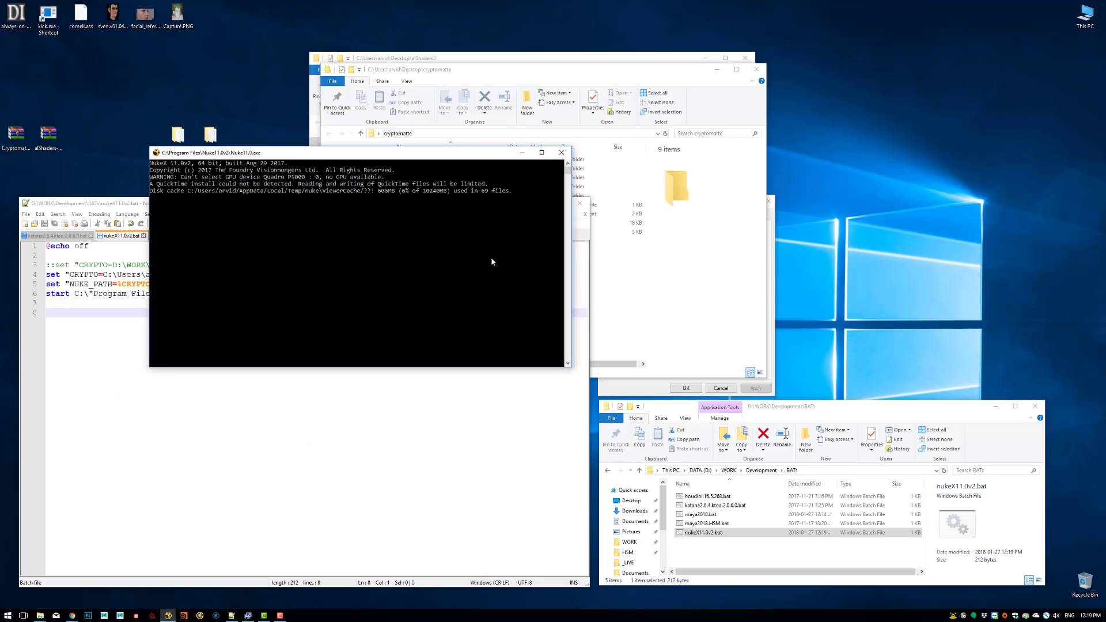
left_click(173, 407)
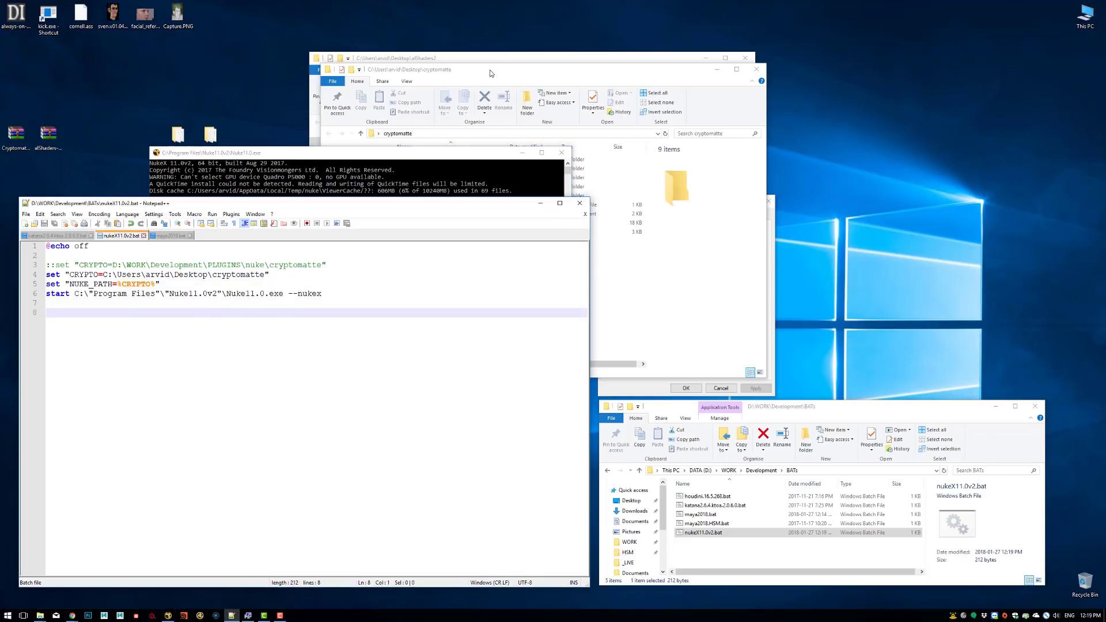
- Open the nuke subfolder of the cryptomatte folder and append \nuke to the active CRYPTO path in nukeX11.0v2.bat
left_click(488, 75)
double_click(439, 180)
left_click(238, 344)
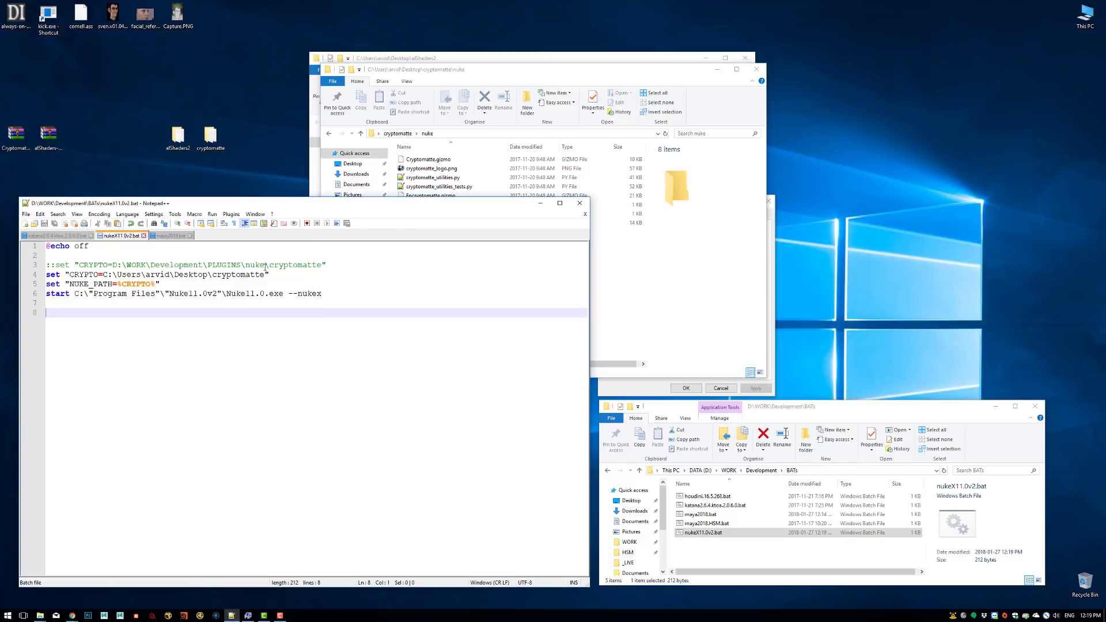
left_click(266, 275)
type("\\")
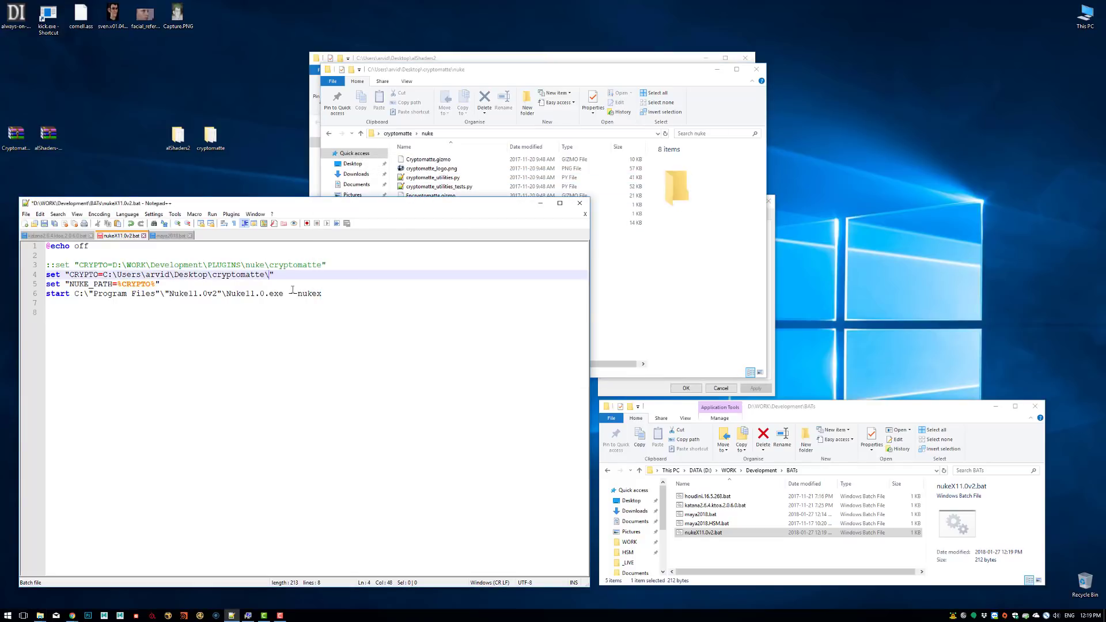
type("nuke")
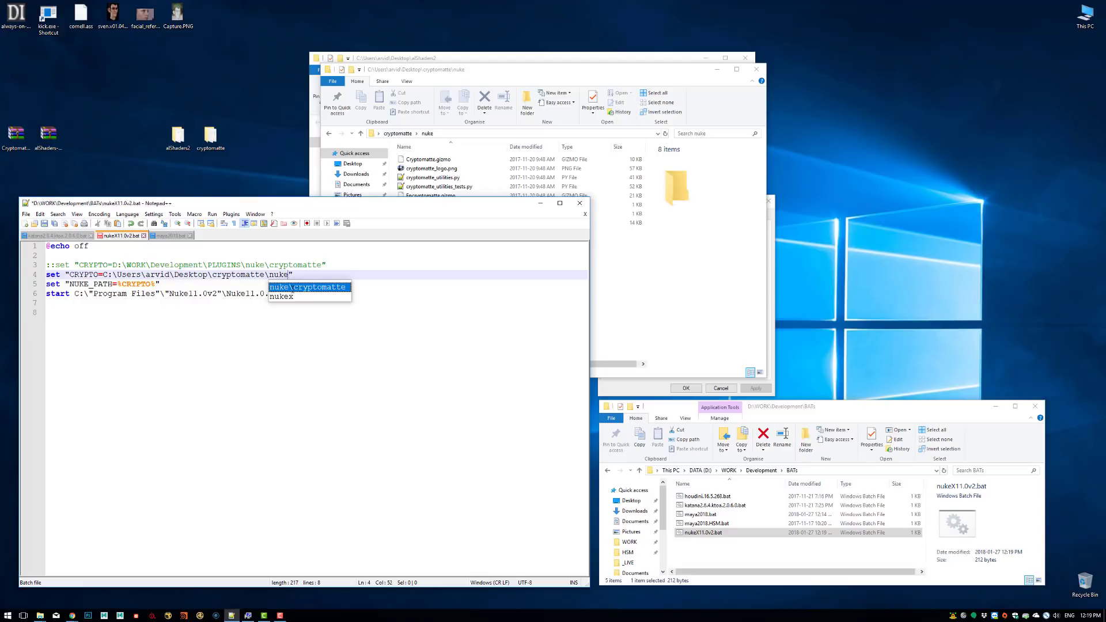
- Save nukeX11.0v2.bat and launch Nuke from it to check for the Cryptomatte nodes
left_click(479, 465)
key("ctrl+s")
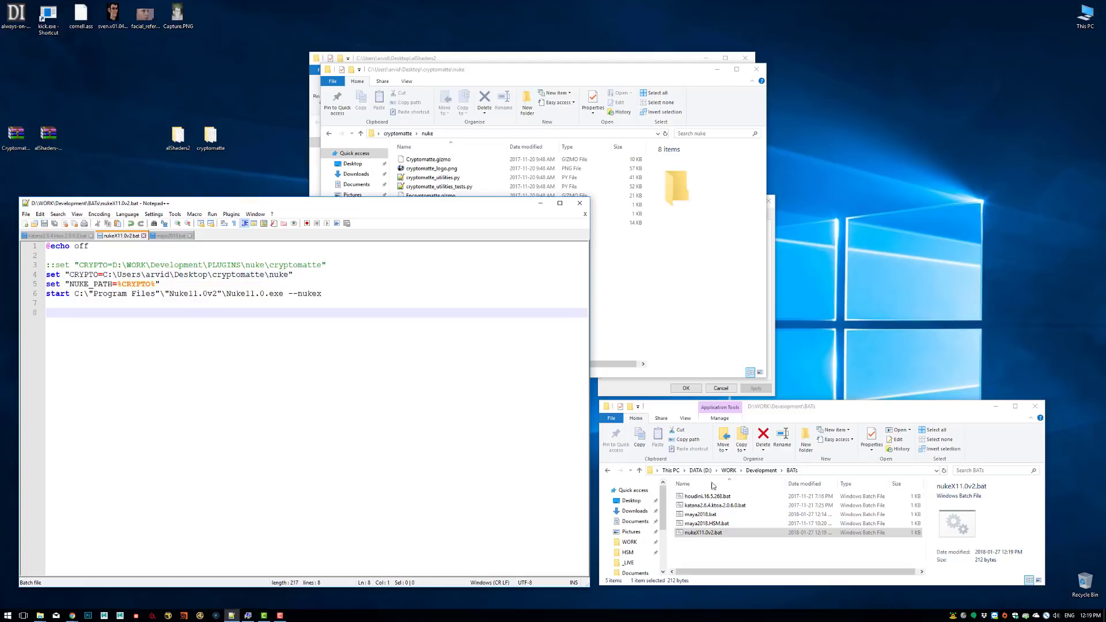
double_click(704, 533)
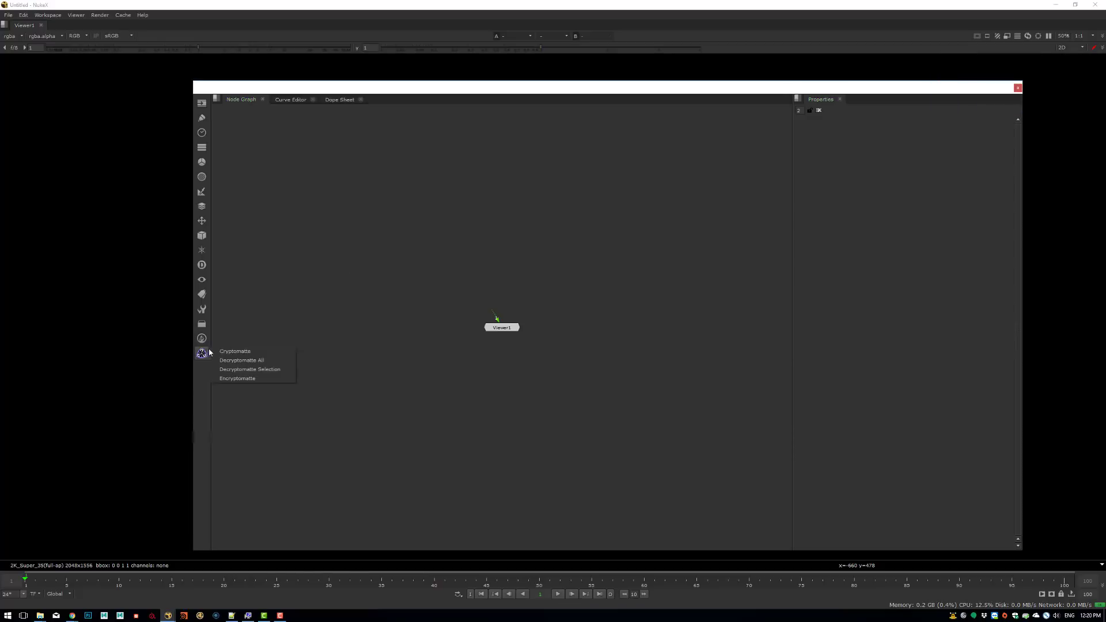
- Dismiss the script saving dialog and close Nuke
key("ctrl+s")
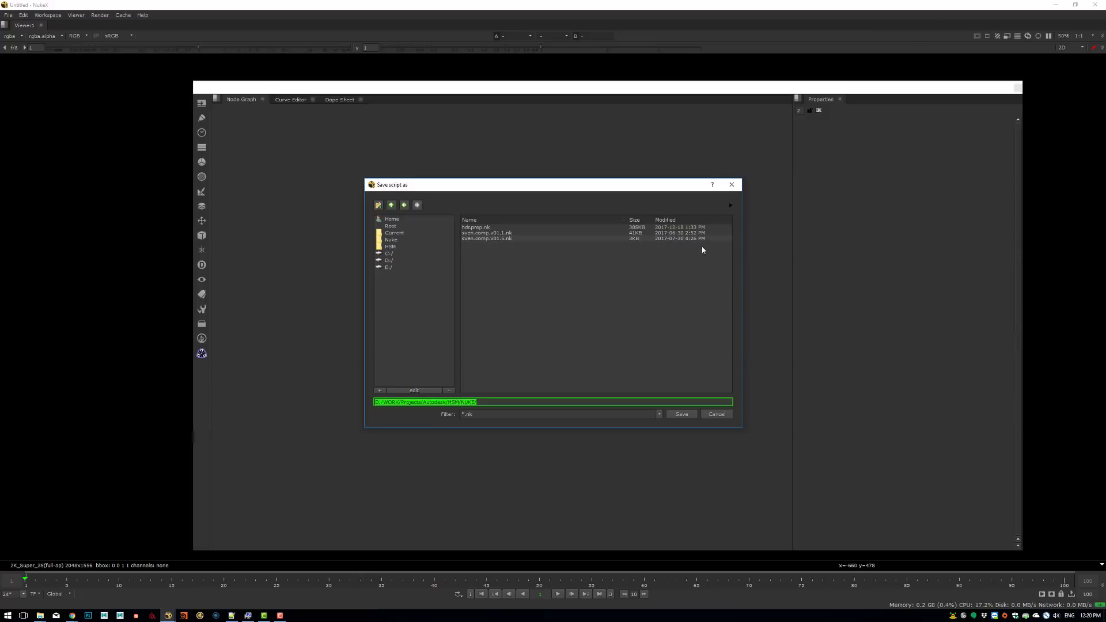
key("Escape")
left_click(1095, 4)
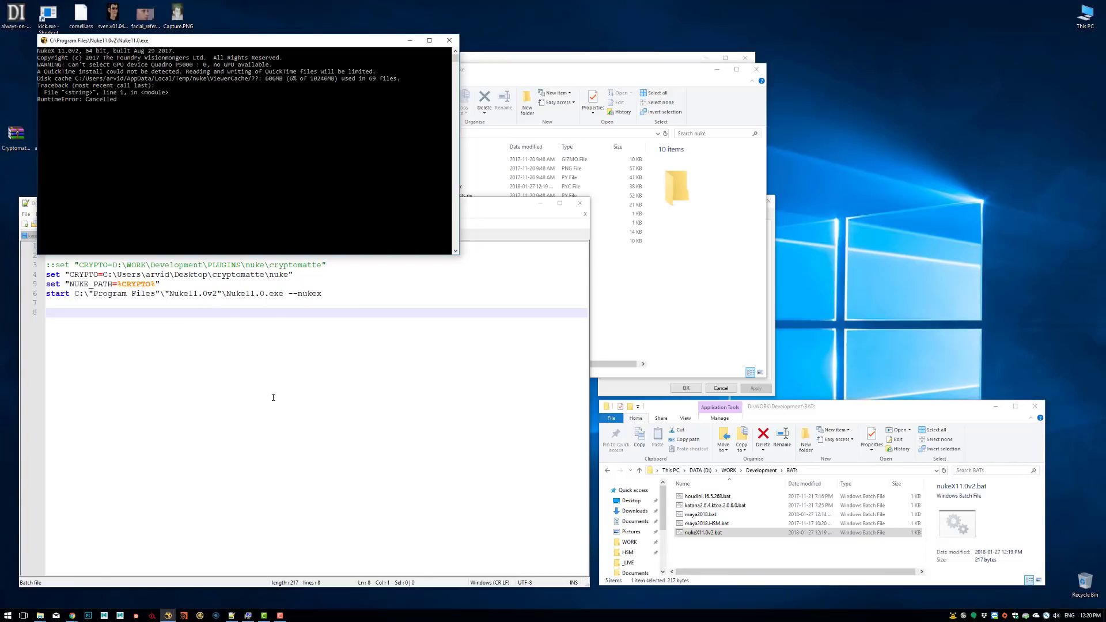
- Comment out the active CRYPTO line and the NUKE_PATH=%CRYPTO% line in nukeX11.0v2.bat and save the file
left_click_drag(163, 281, 47, 274)
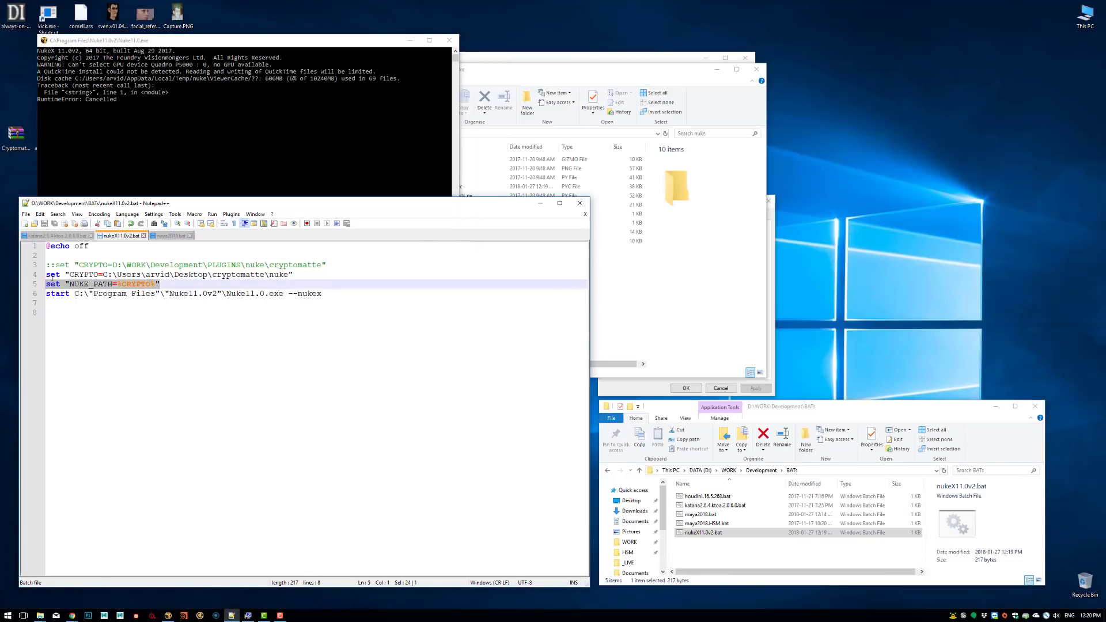
left_click(46, 274)
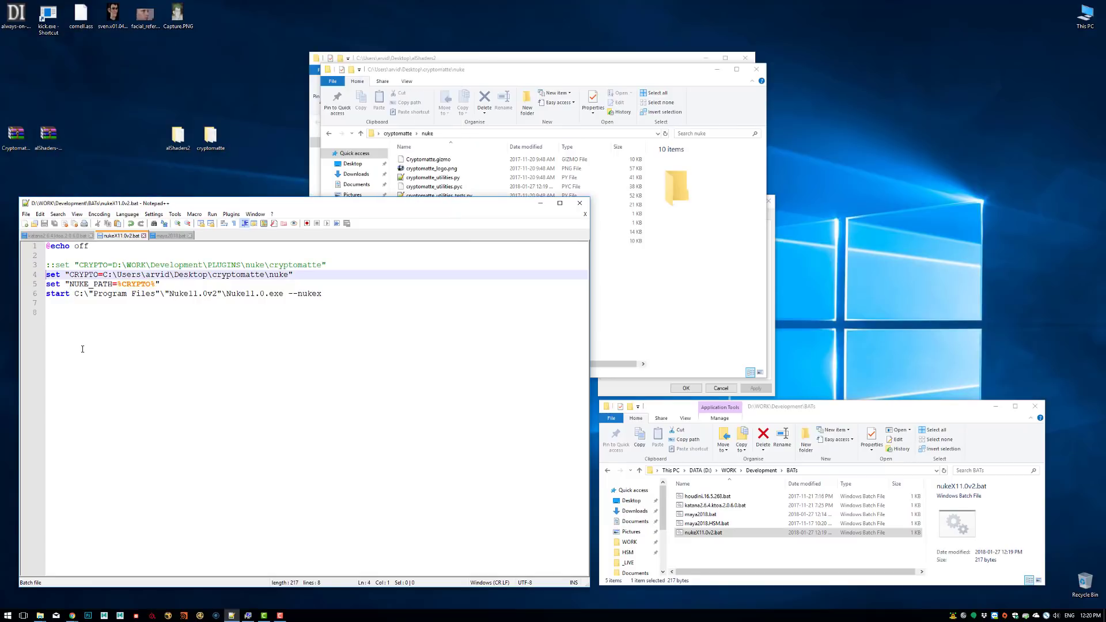
type("::")
left_click(48, 286)
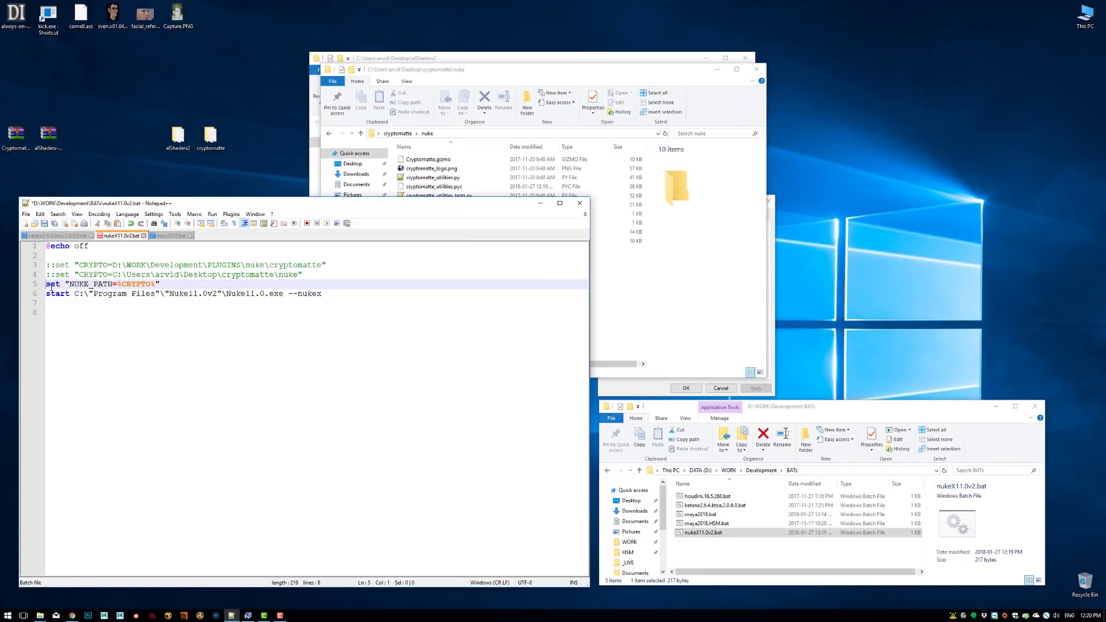
type("::")
key("ctrl+s")
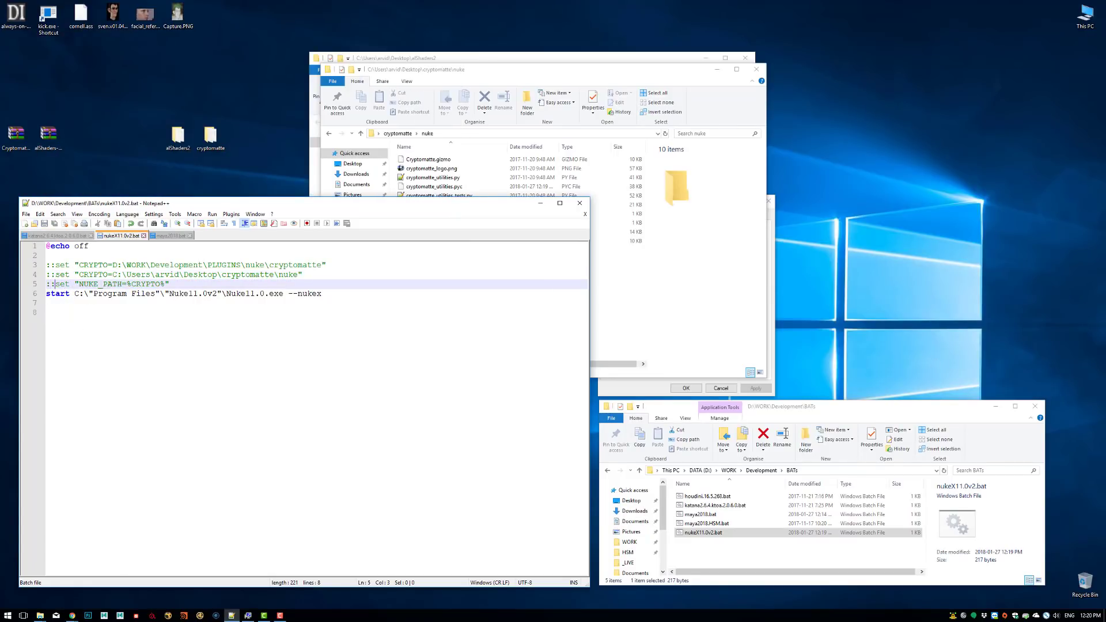
- Launch Nuke with the paths commented out to inspect its node toolbar, close it and return to nukeX11.0v2.bat
double_click(715, 533)
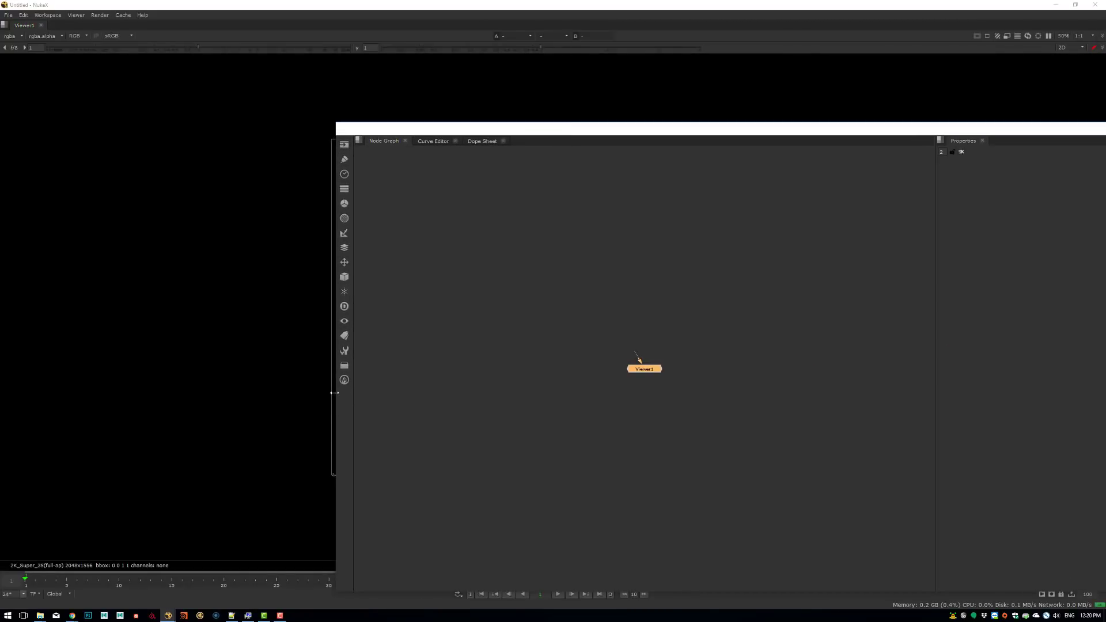
left_click(1096, 5)
left_click(234, 398)
- Uncomment the NUKE_PATH=%CRYPTO% line and the CRYPTO line ending in cryptomatte\nuke, and save nukeX11.0v2.bat
left_click(50, 284)
key("BackSpace")
key("Delete")
left_click(51, 277)
key("BackSpace")
key("Delete")
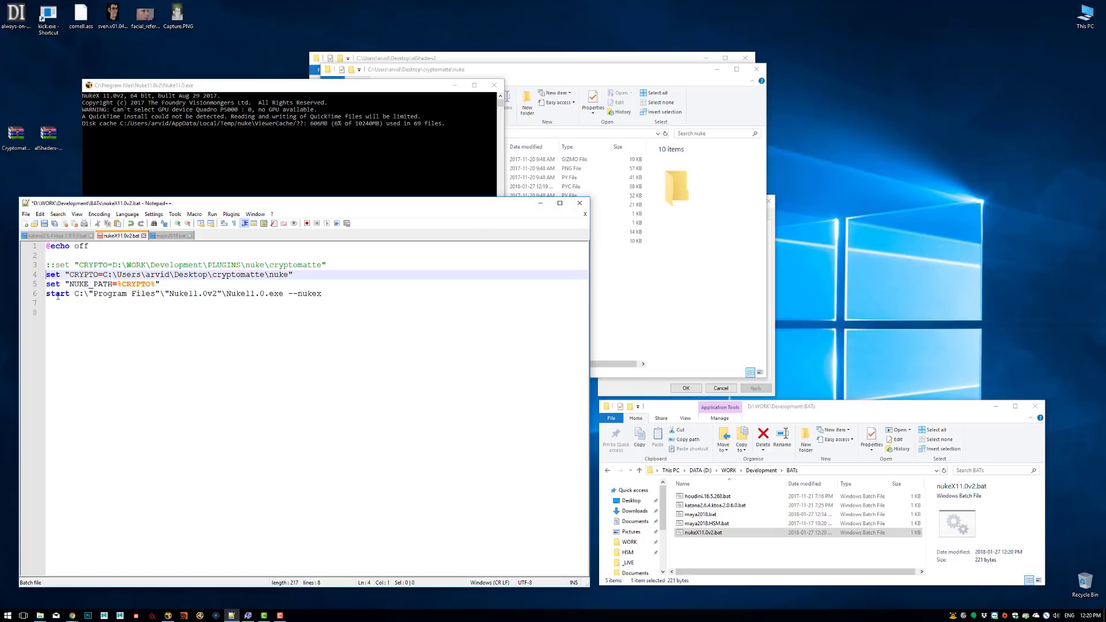
left_click(282, 364)
key("ctrl+s")
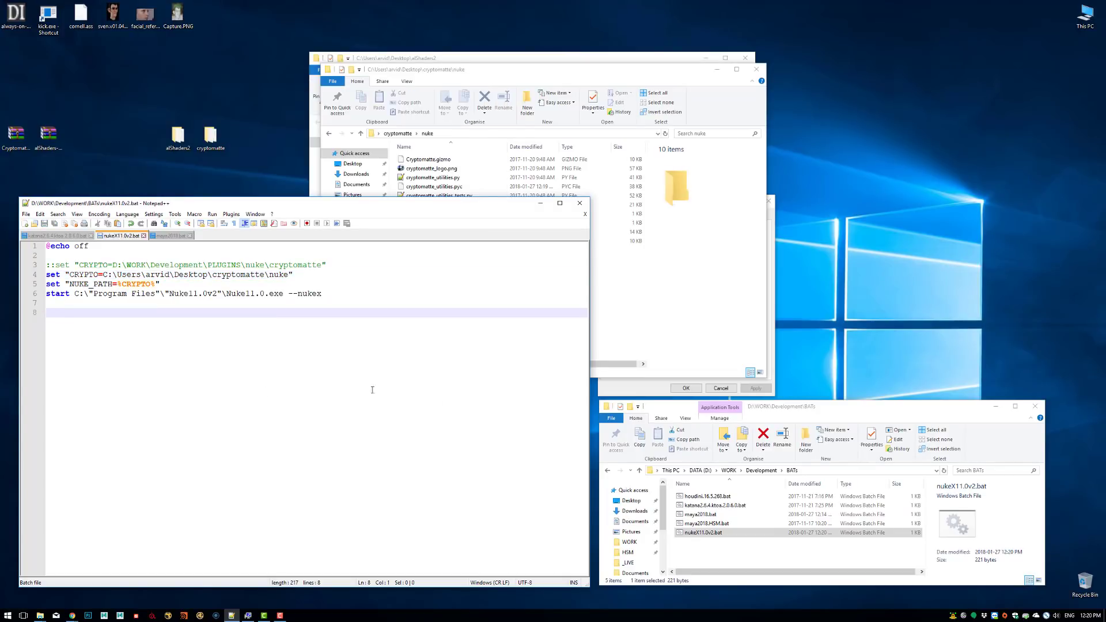
- Launch Nuke from nukeX11.0v2.bat to check its Cryptomatte nodes, and close the cryptomatte\nuke and alShaders2 folder windows
double_click(698, 532)
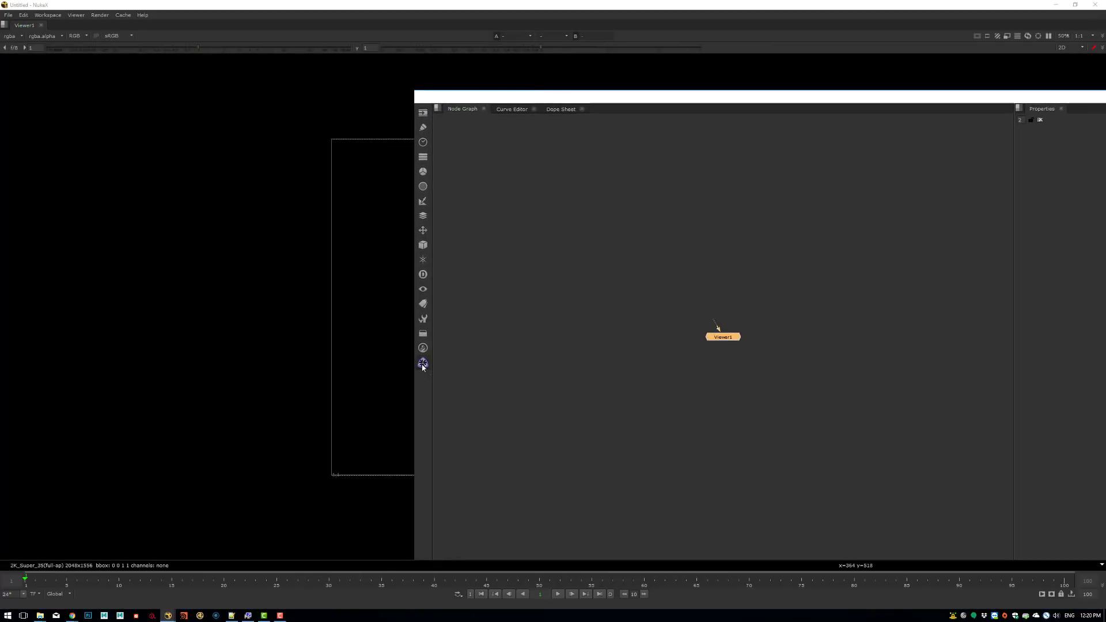
left_click(423, 363)
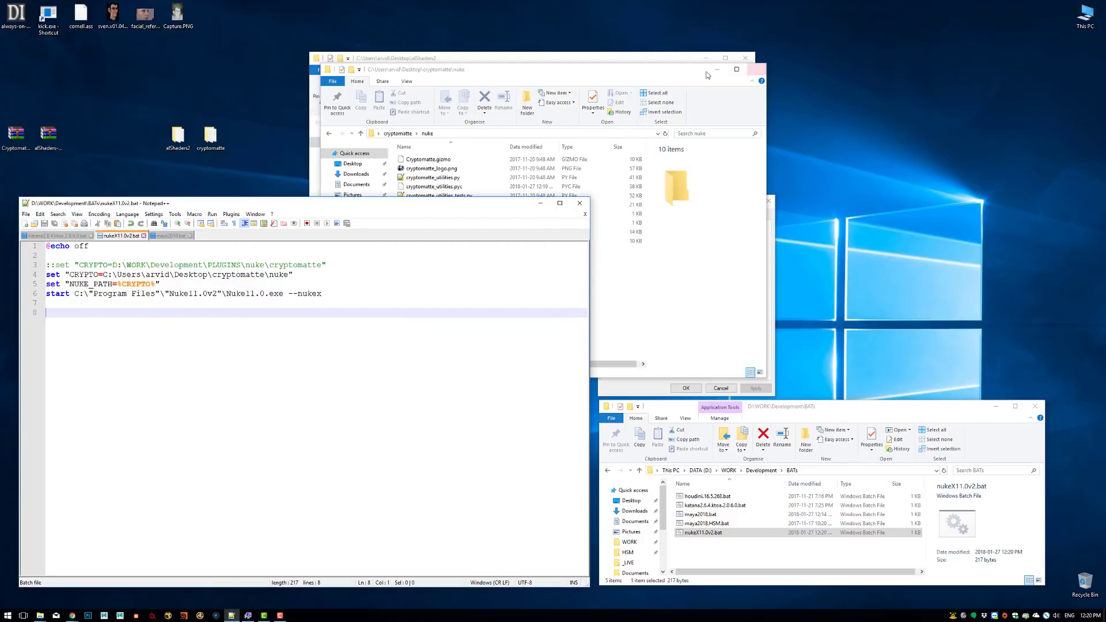
left_click(757, 69)
left_click(746, 60)
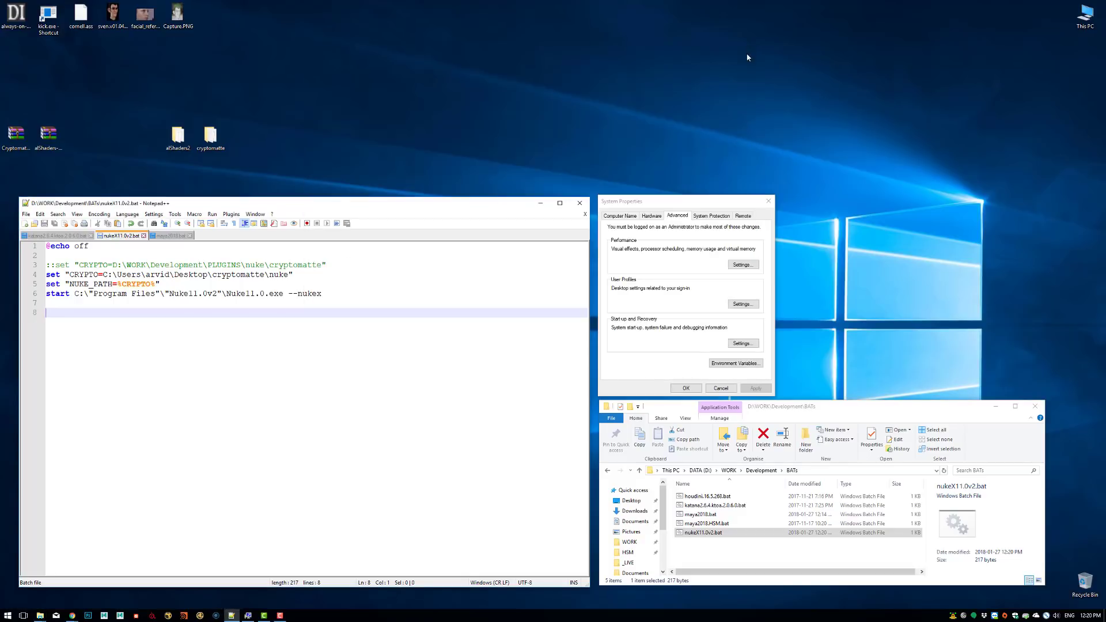
- Fill in a new system variable NUKE_PATH with the desktop's cryptomatte\nuke folder as its value, and cancel it
left_click(726, 364)
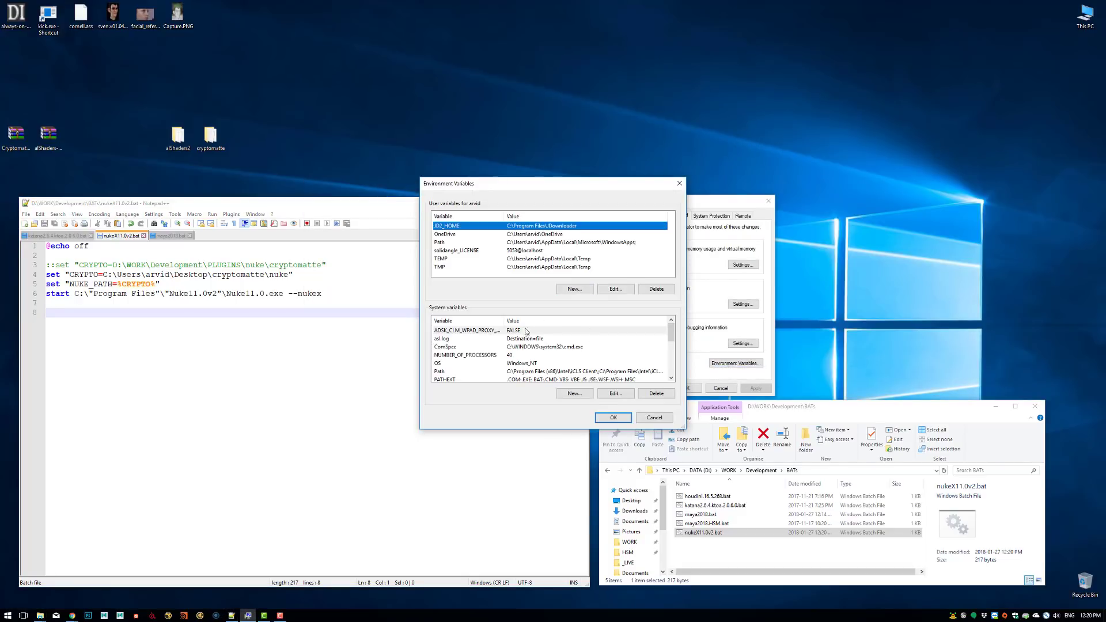
left_click(585, 393)
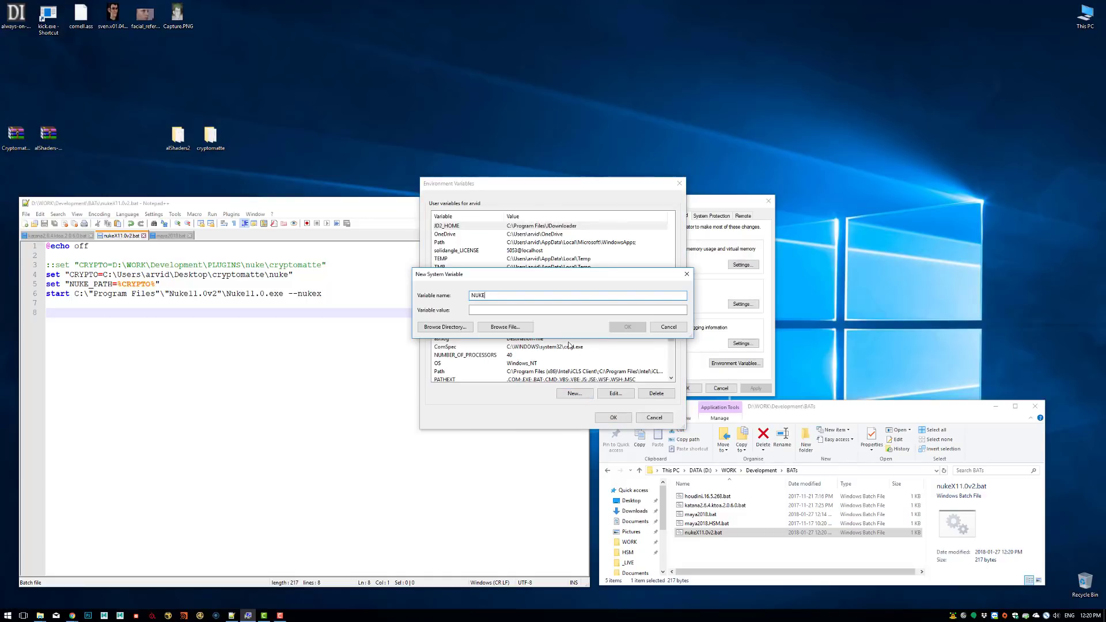
type("NUKE_PATH")
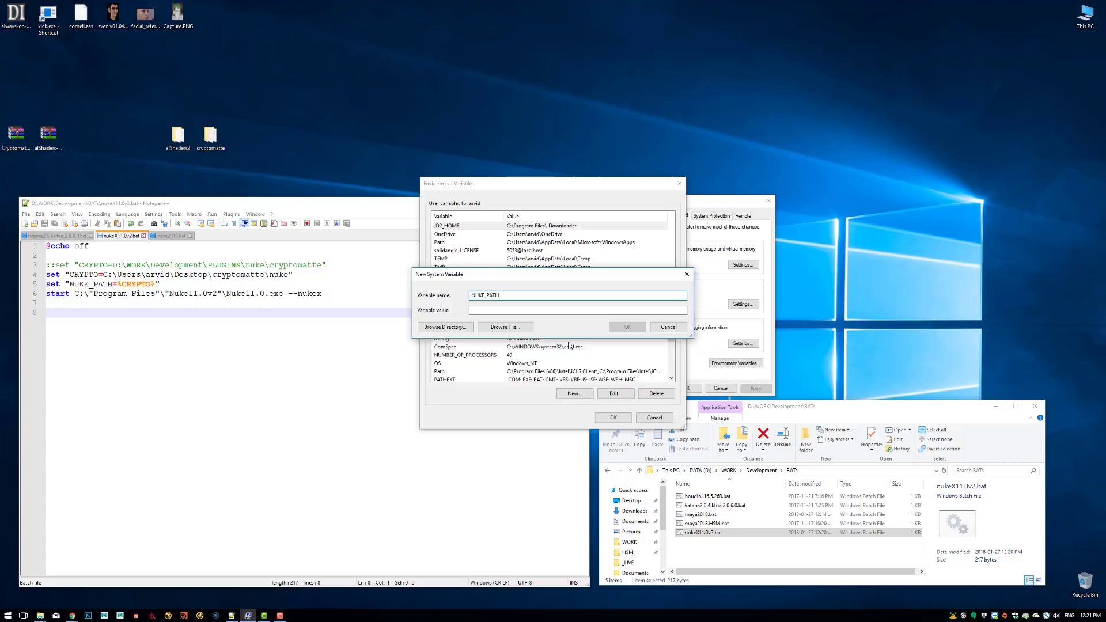
left_click(462, 328)
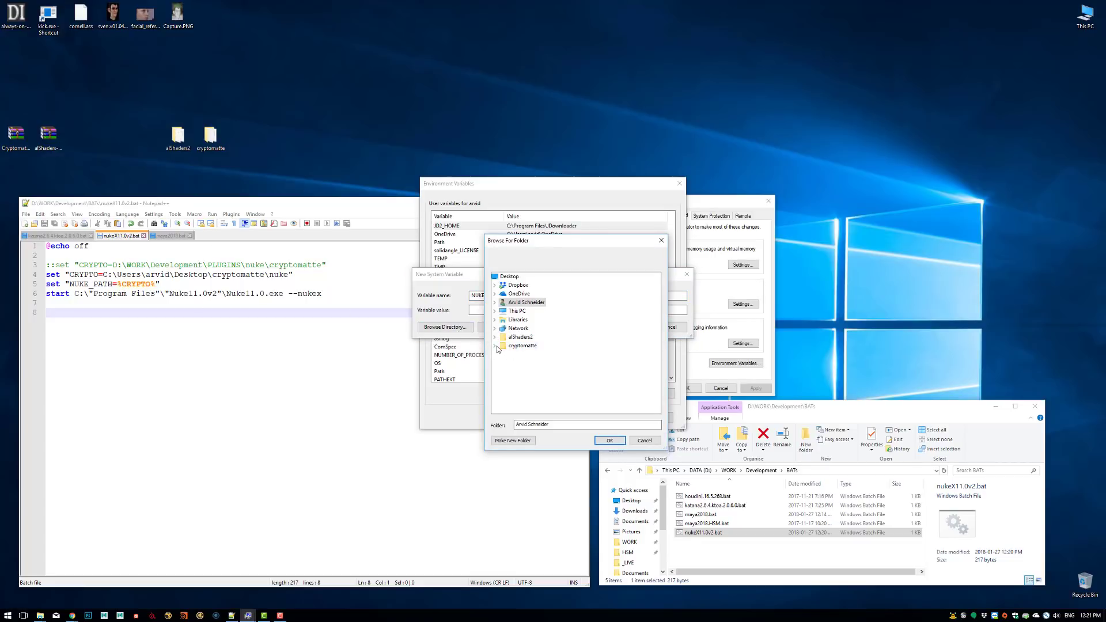
left_click(495, 346)
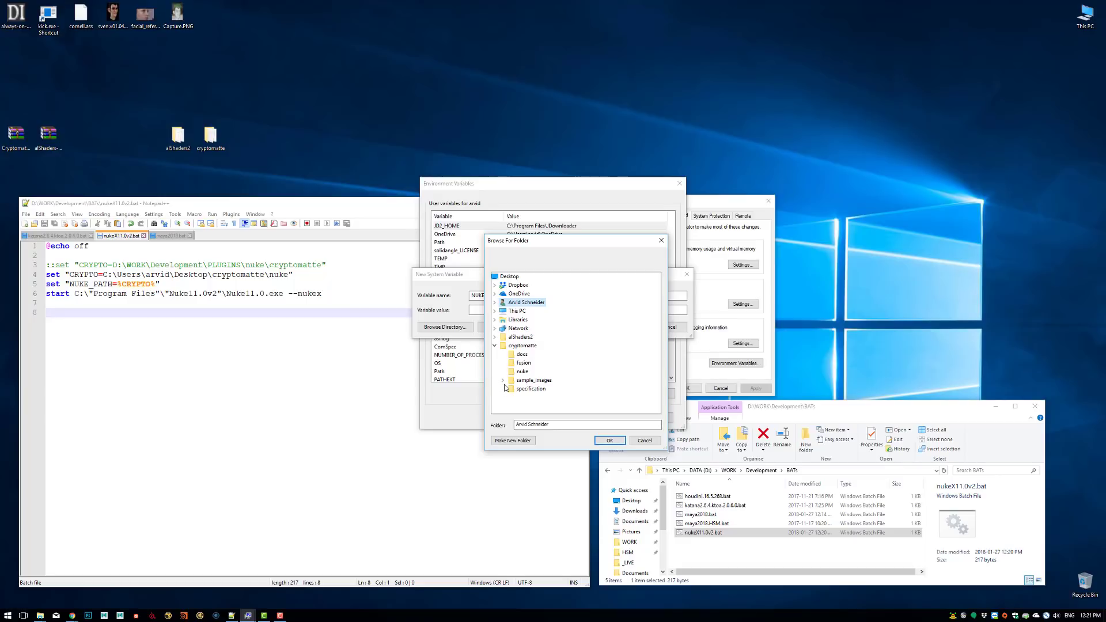
left_click(522, 372)
left_click(609, 441)
left_click(609, 309)
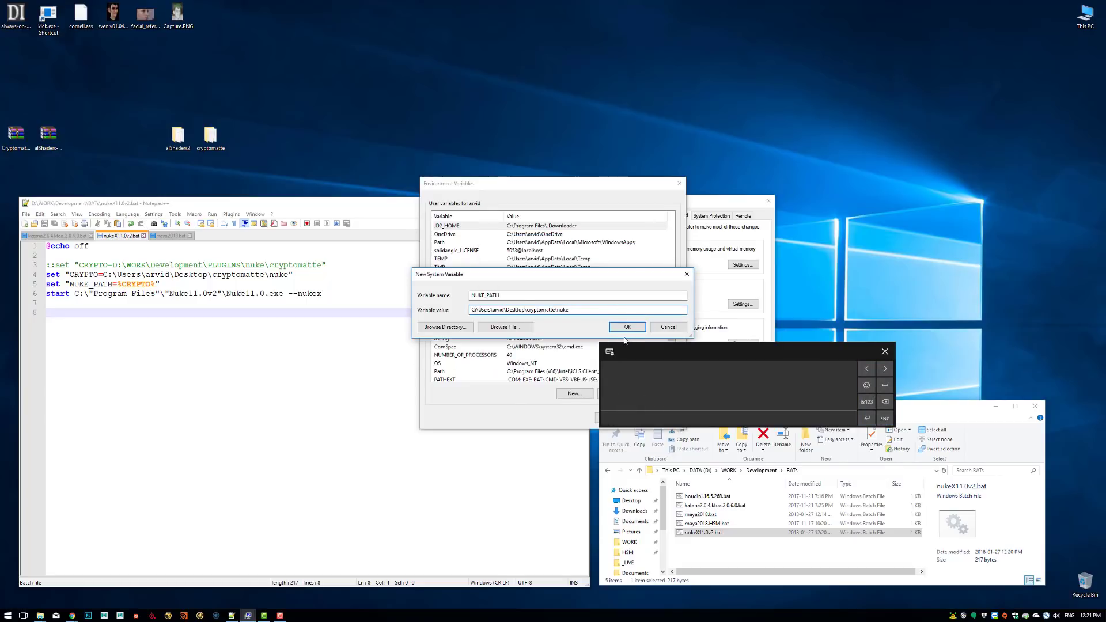
left_click(885, 352)
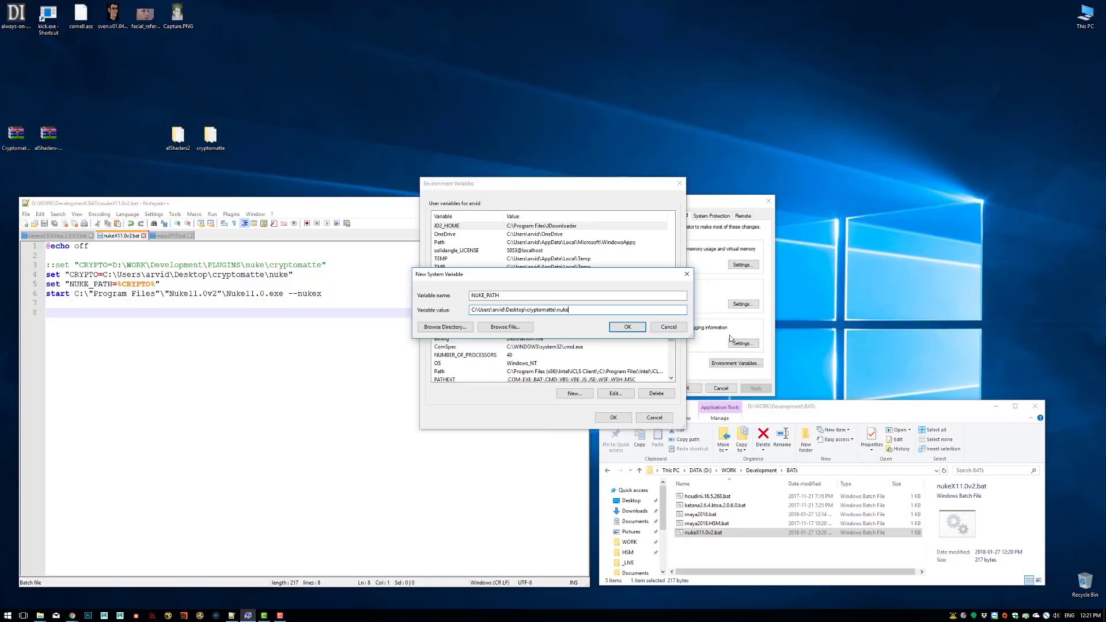
left_click(669, 328)
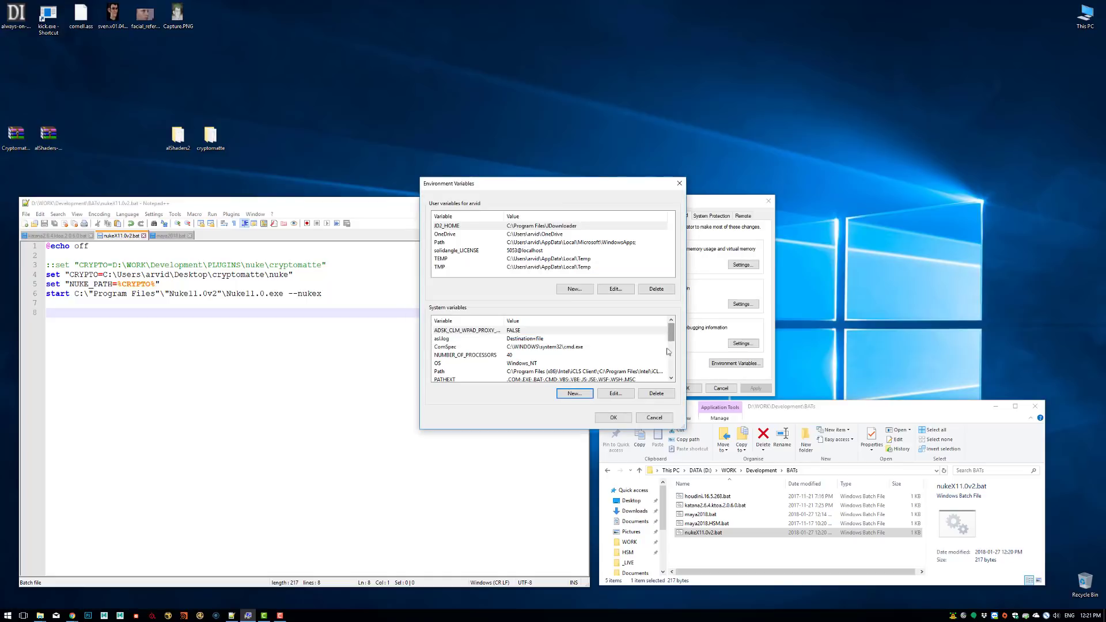
left_click(654, 419)
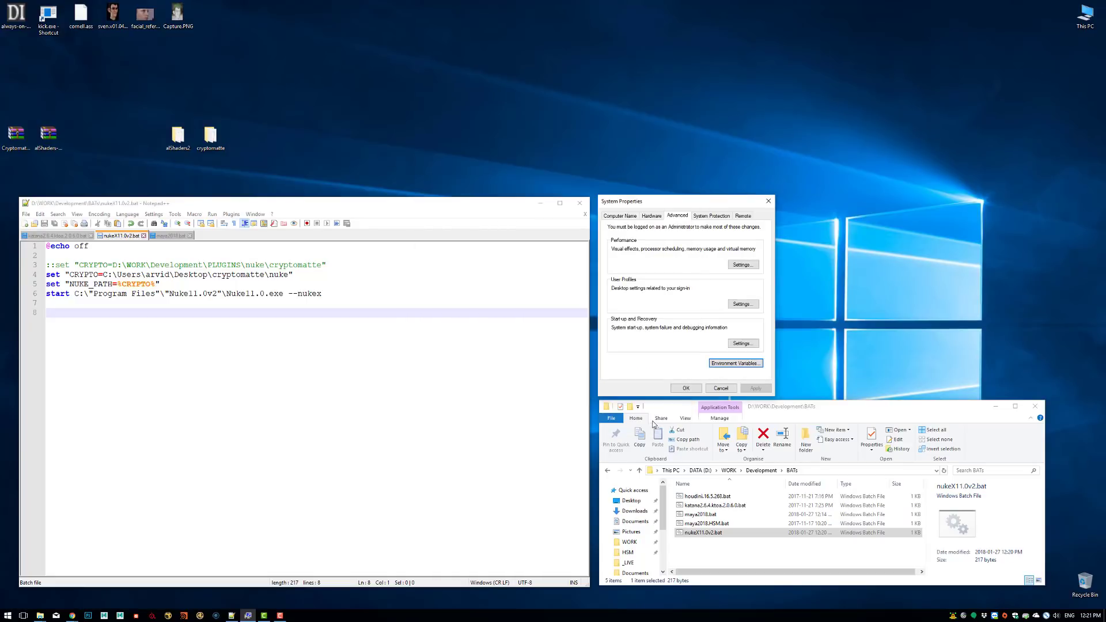
- Bring up maya2018.bat, switch to Chrome and open lightshader.de in a new tab
left_click(171, 236)
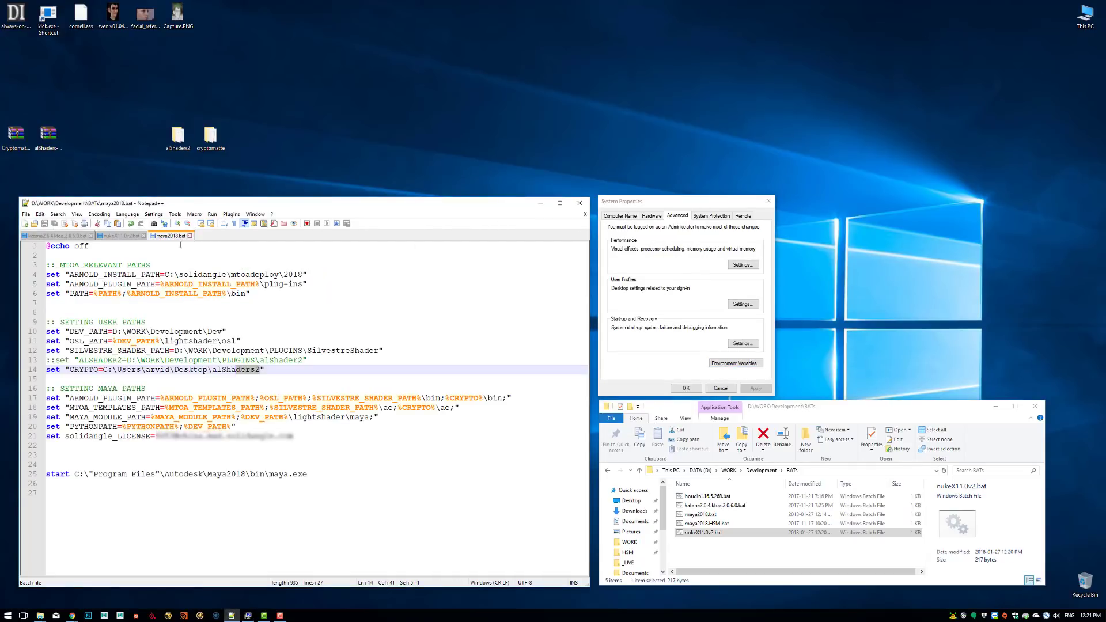
left_click(375, 332)
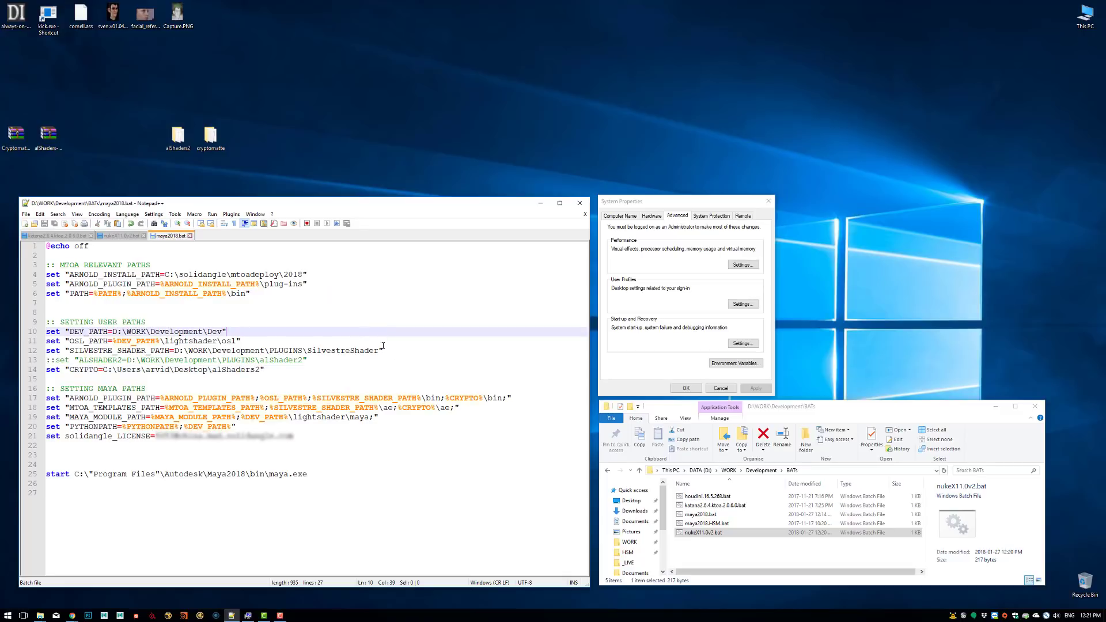
left_click(72, 615)
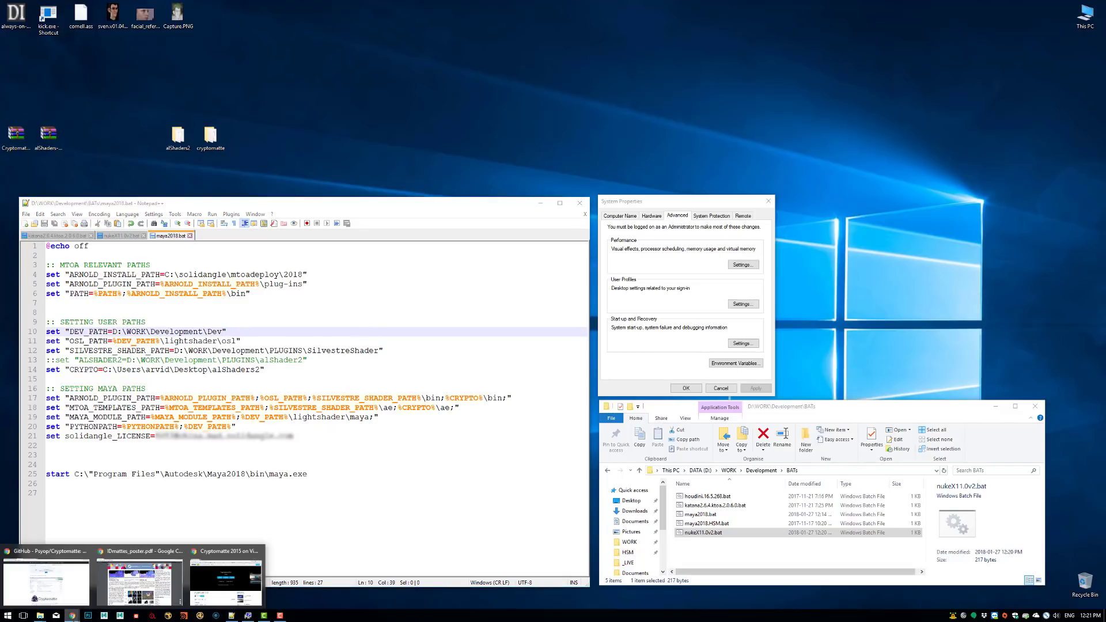
left_click(58, 583)
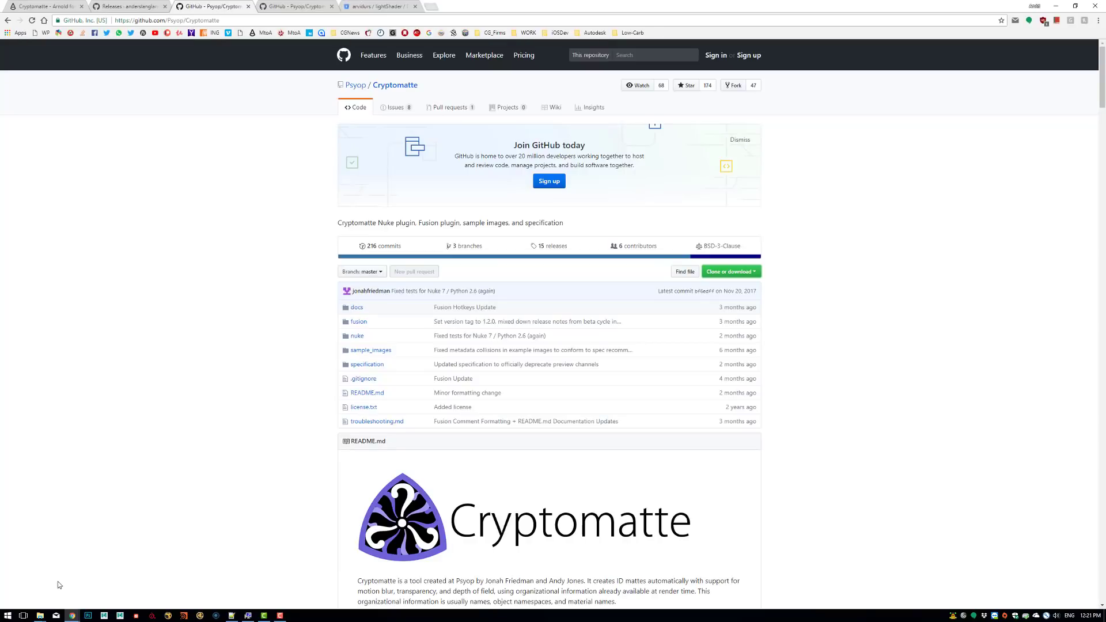
key("ctrl+t")
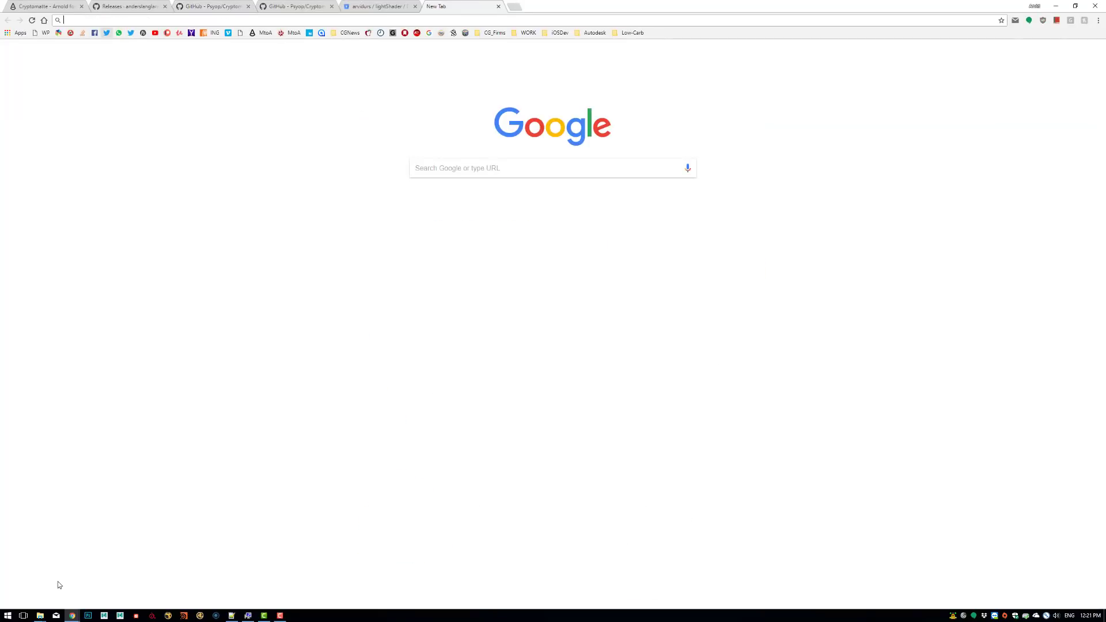
type("lightshader.de")
key("Return")
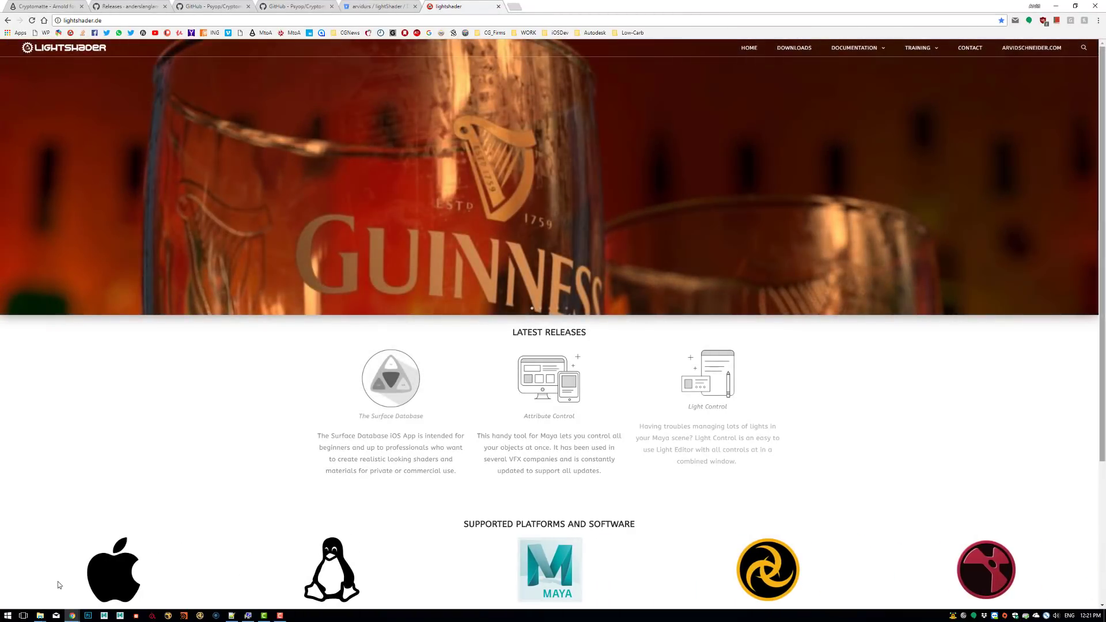
- Look through the lightshader site, open the lightShader downloads on Bitbucket and switch back to maya2018.bat in Notepad++
scroll(58, 582, "down", 1)
scroll(57, 585, "down", 1)
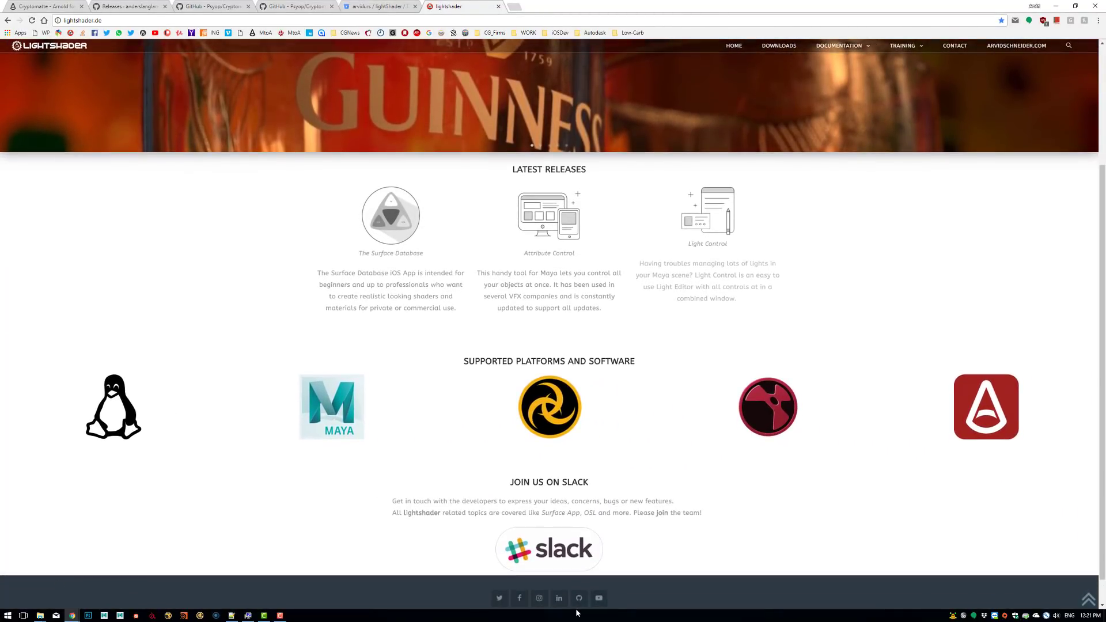
scroll(553, 323, "up", 2)
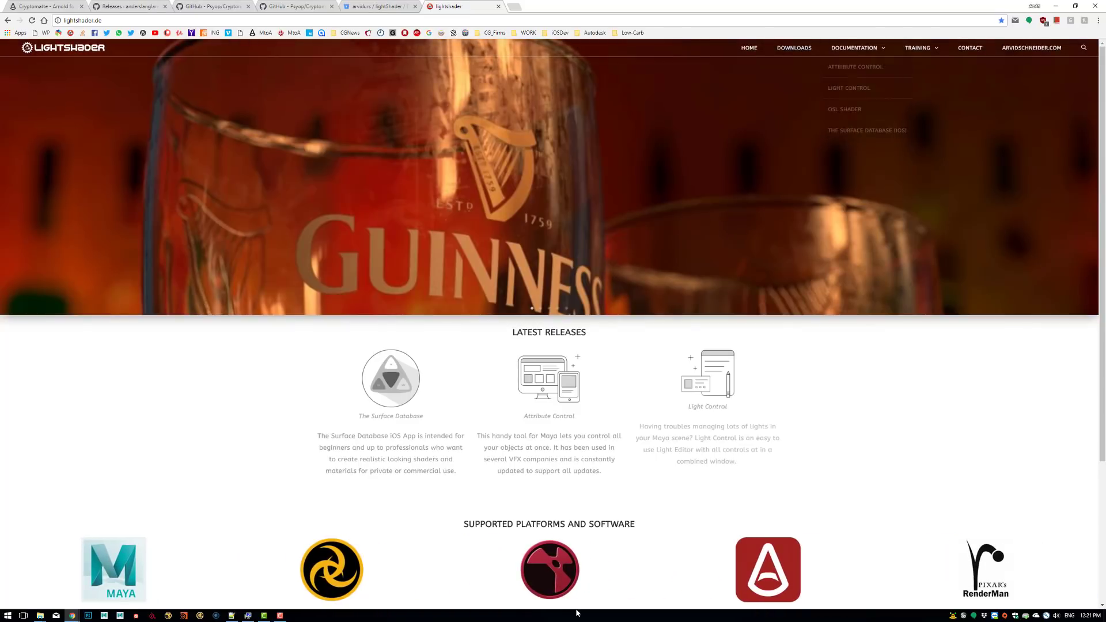
left_click(794, 48)
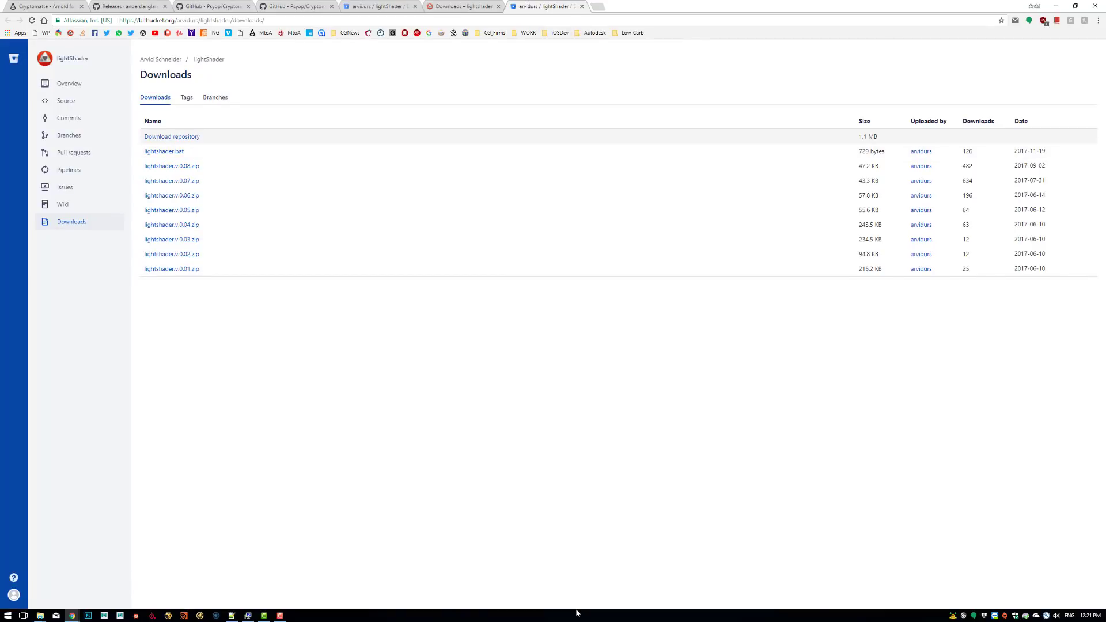
left_click(232, 615)
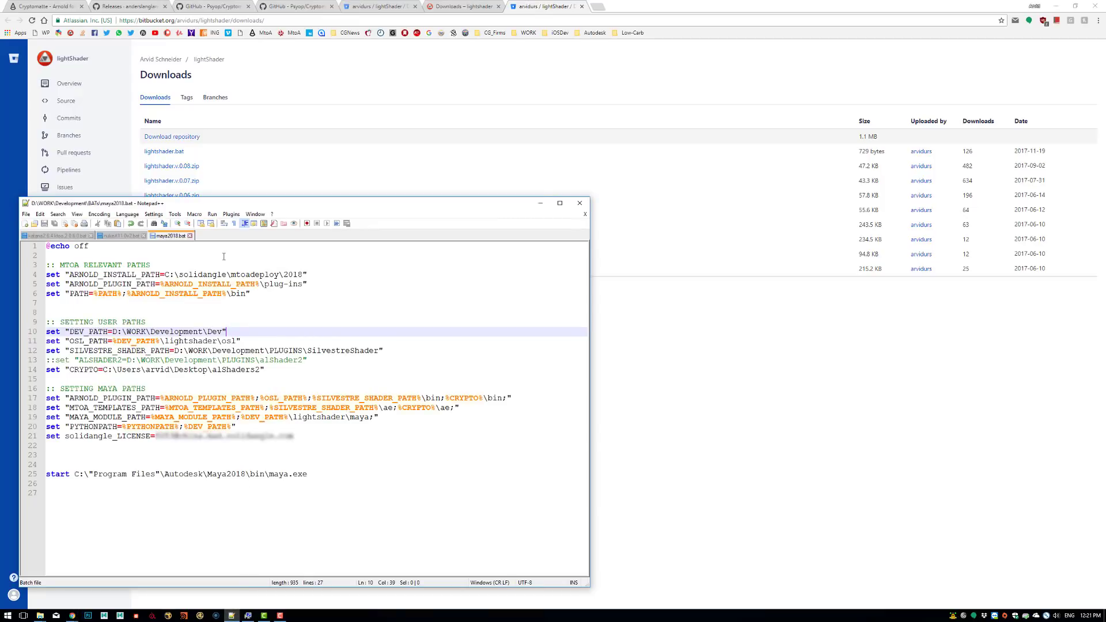